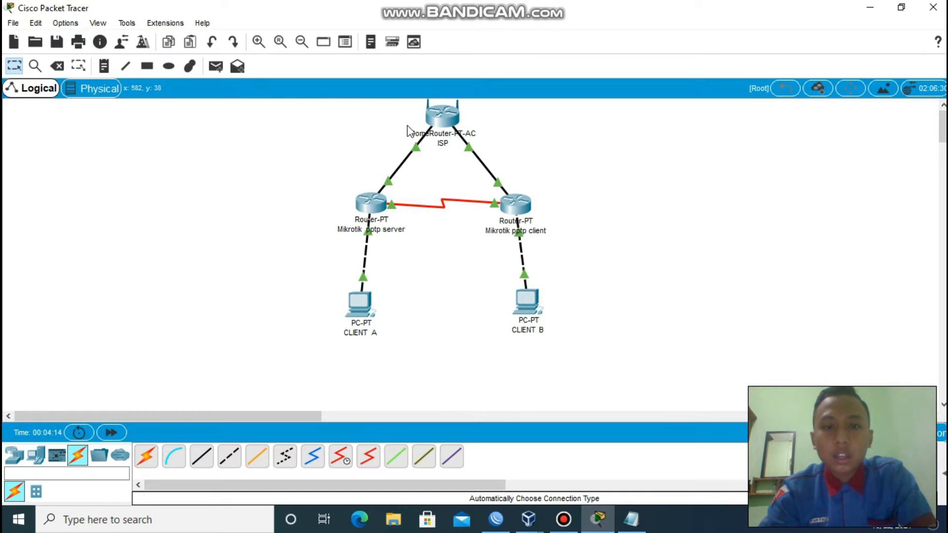
# Minimize the Cisco Packet Tracer PPTP topology window to reveal the desktop.
pyautogui.click(870, 7)
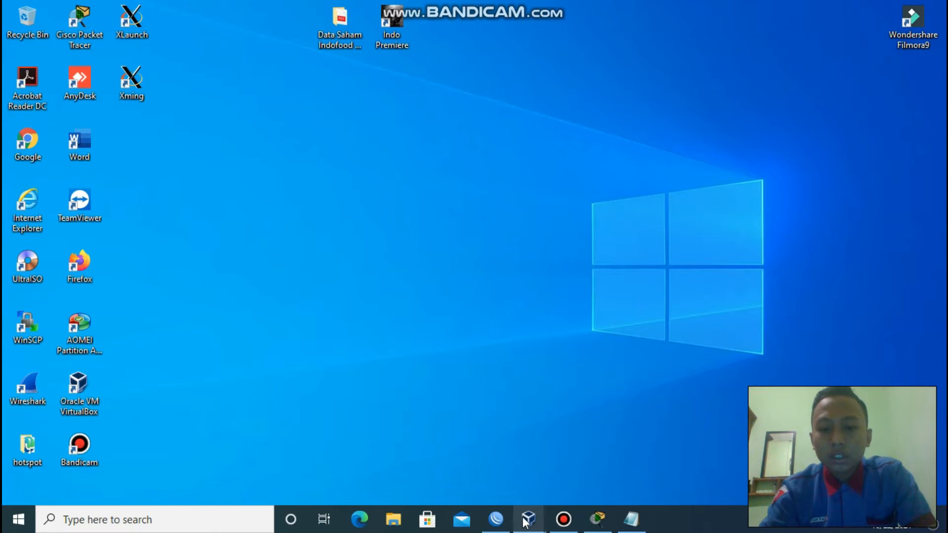
# In VirtualBox Manager, show the Grup baru machines and open Mikrotik (PPTP-SERVER) settings.
pyautogui.moveTo(526, 521)
pyautogui.click(512, 480)
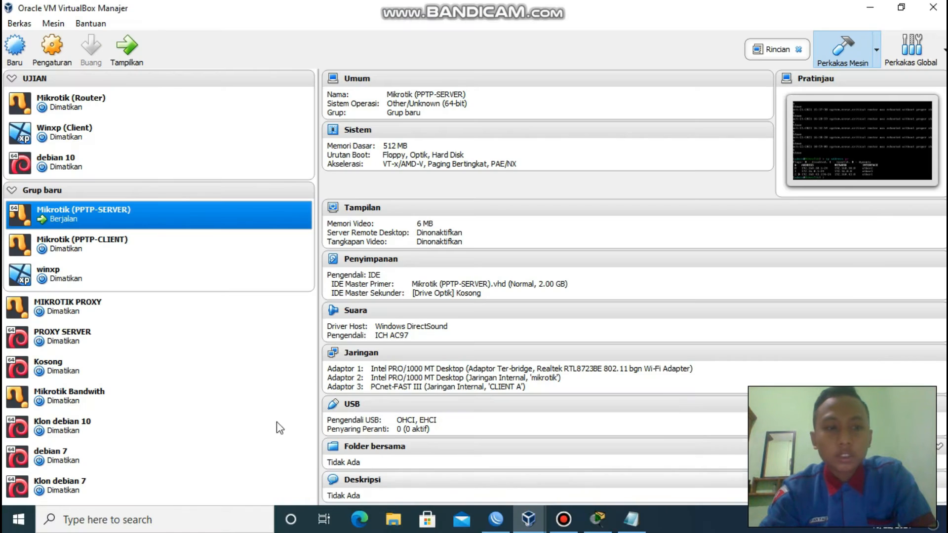
pyautogui.click(306, 190)
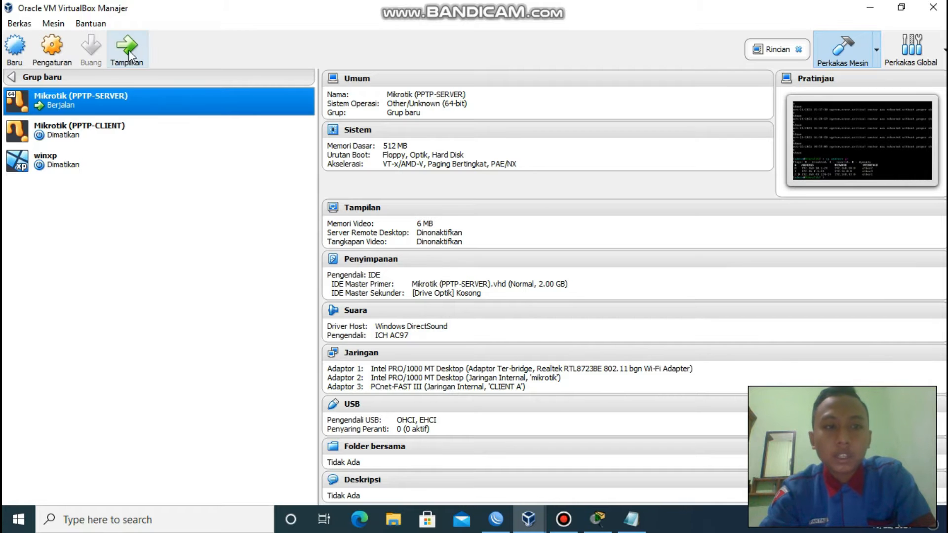
pyautogui.click(57, 48)
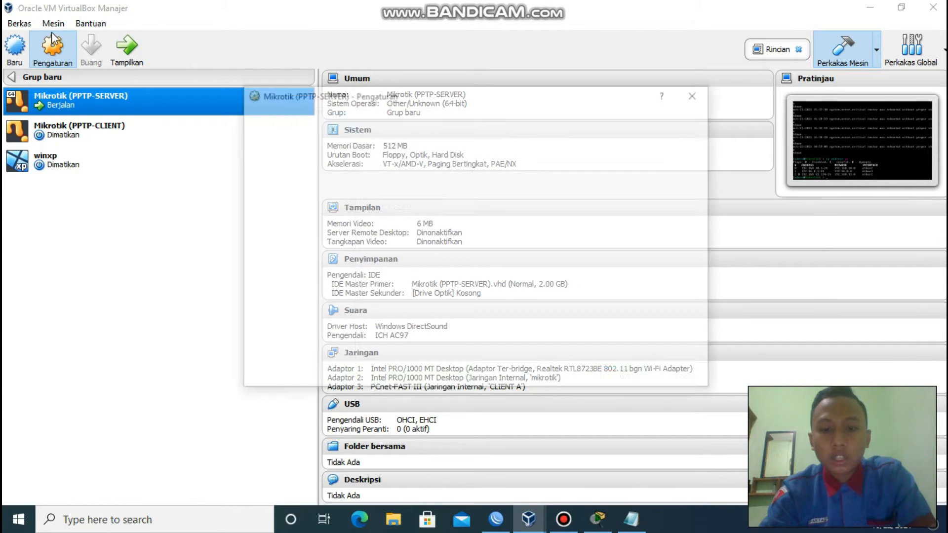
# Set Adaptor 3 (internal network CLIENT A) promiscuous mode to Ijinkan Semua and save.
pyautogui.click(318, 235)
pyautogui.click(449, 146)
pyautogui.click(424, 218)
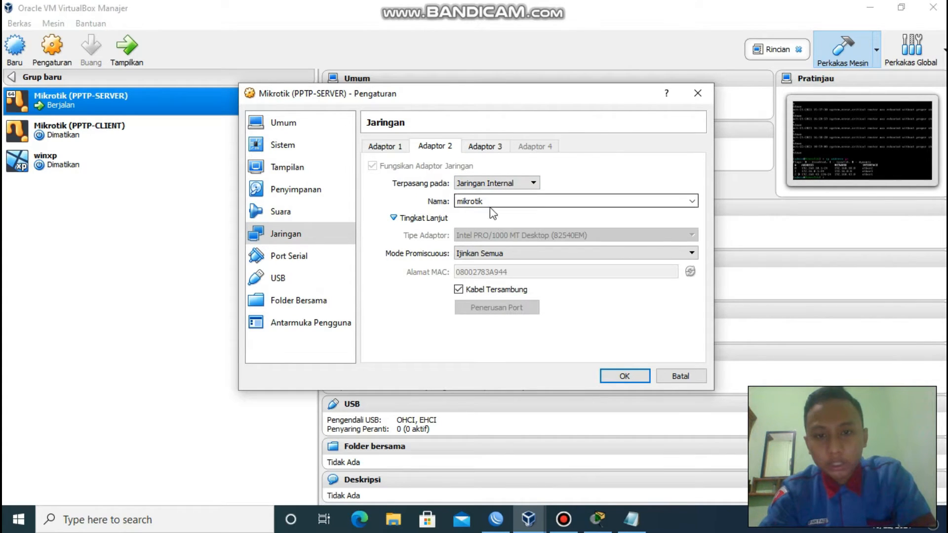
pyautogui.click(484, 148)
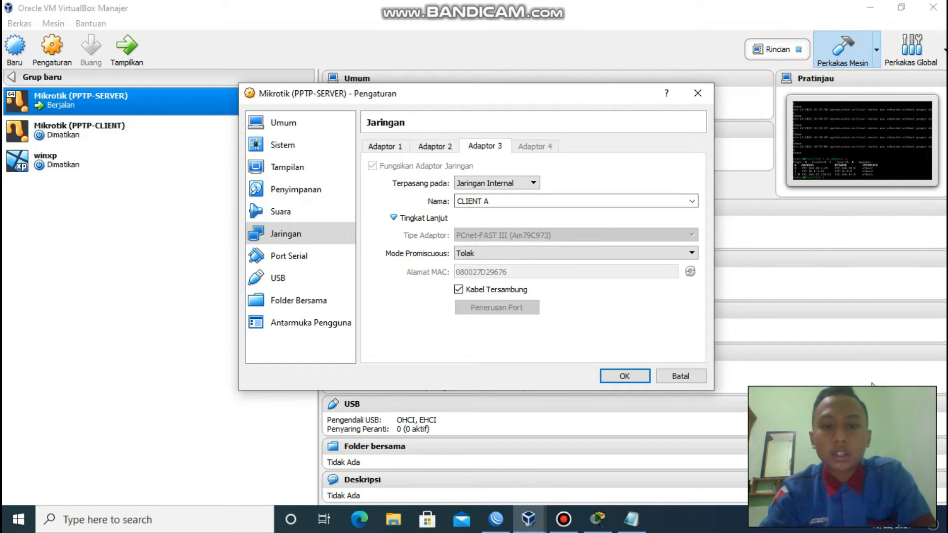
pyautogui.click(598, 254)
pyautogui.click(539, 287)
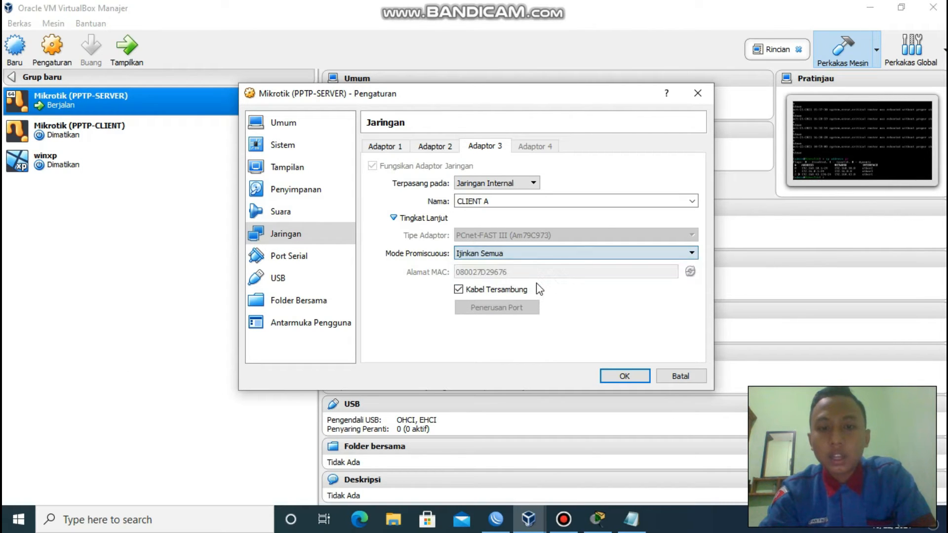
pyautogui.click(625, 377)
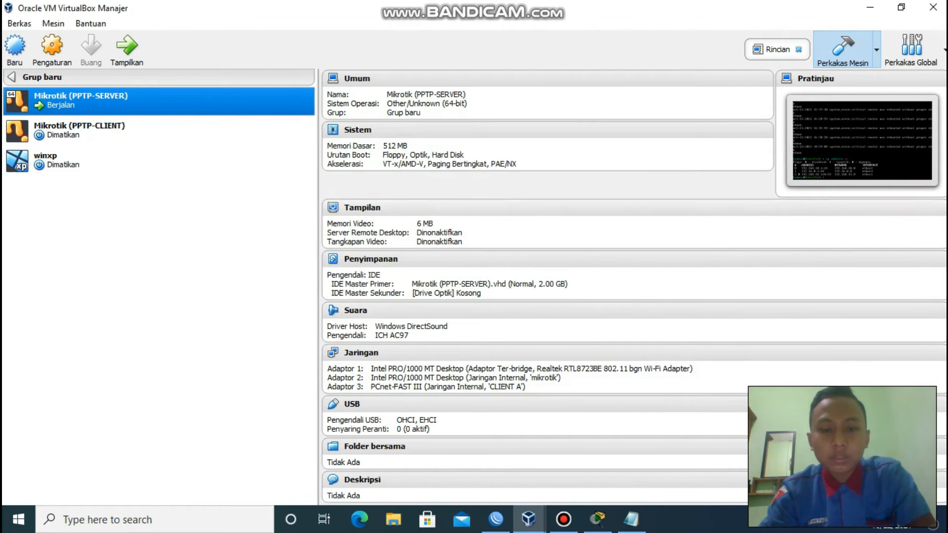
# View the PPTP-SERVER console's IP addresses, then return to WinBox.
pyautogui.doubleClick(162, 94)
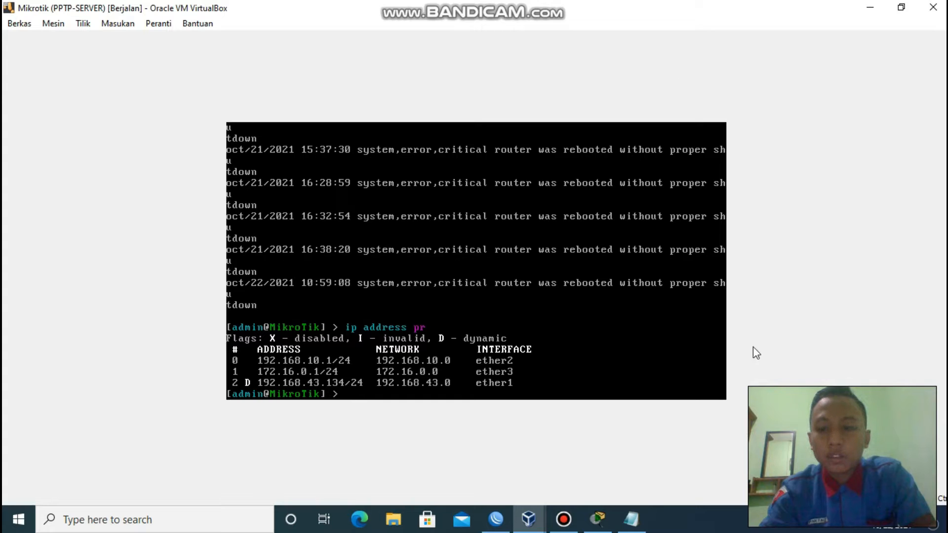
pyautogui.click(497, 518)
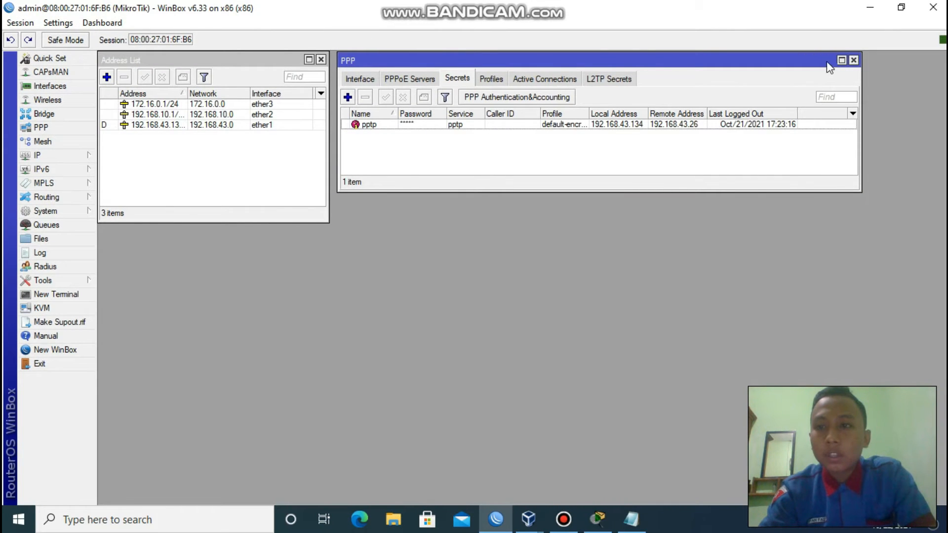
# Close the PPP window and check the ether1 DHCP client under IP > DHCP Client.
pyautogui.click(853, 60)
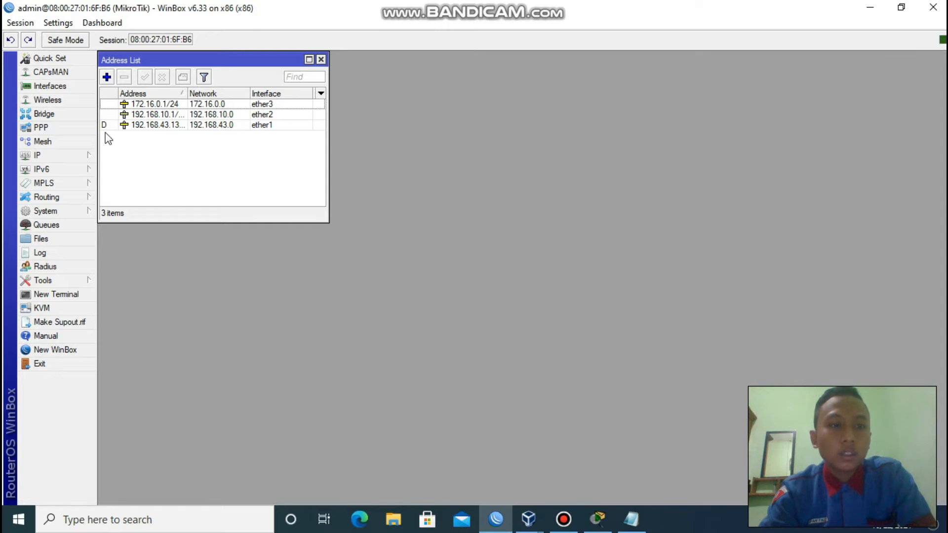
pyautogui.click(65, 157)
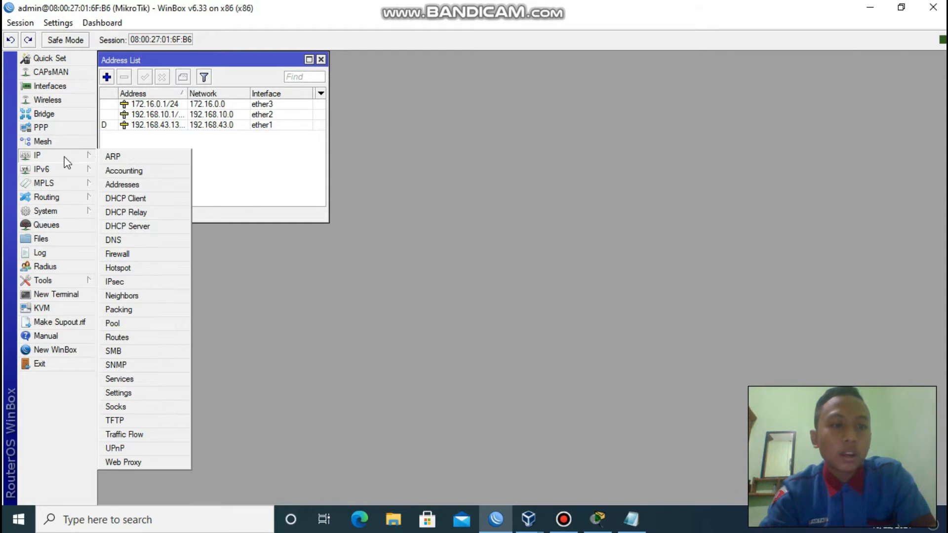
pyautogui.click(181, 200)
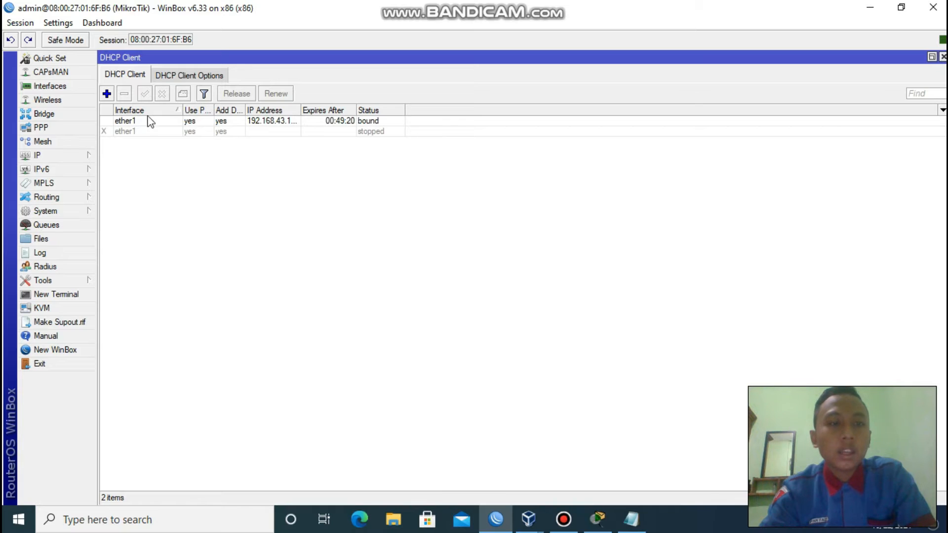
pyautogui.click(106, 94)
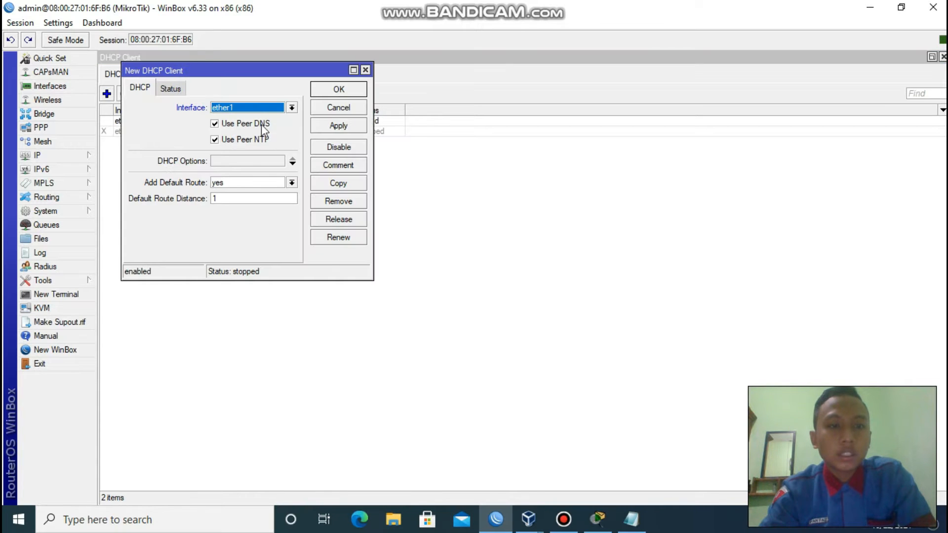
pyautogui.click(338, 89)
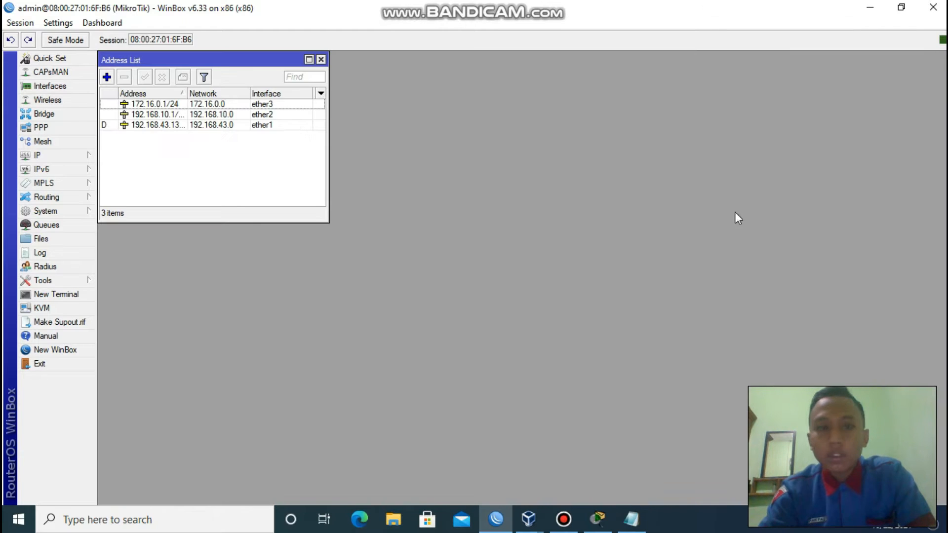
pyautogui.click(49, 149)
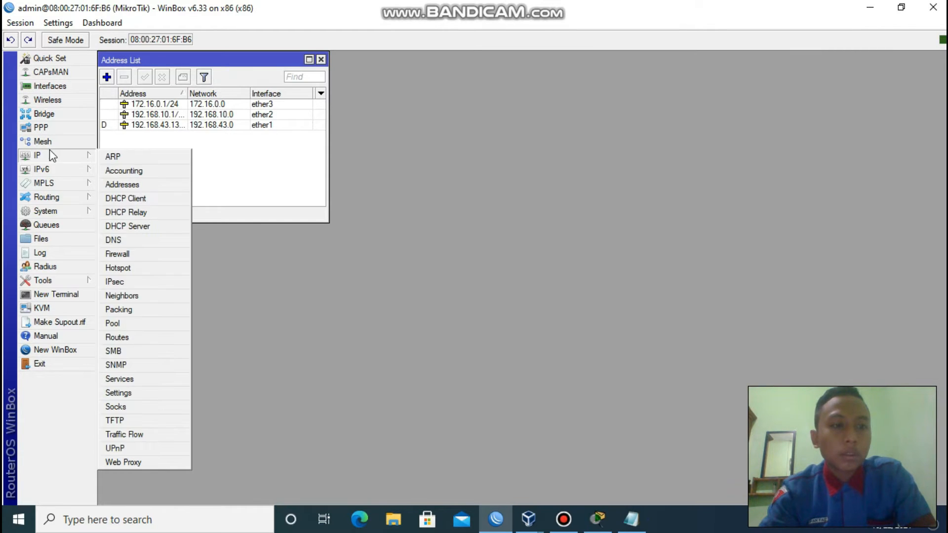
# Add a NAT rule: chain srcnat, out-interface ether1, action masquerade.
pyautogui.click(148, 253)
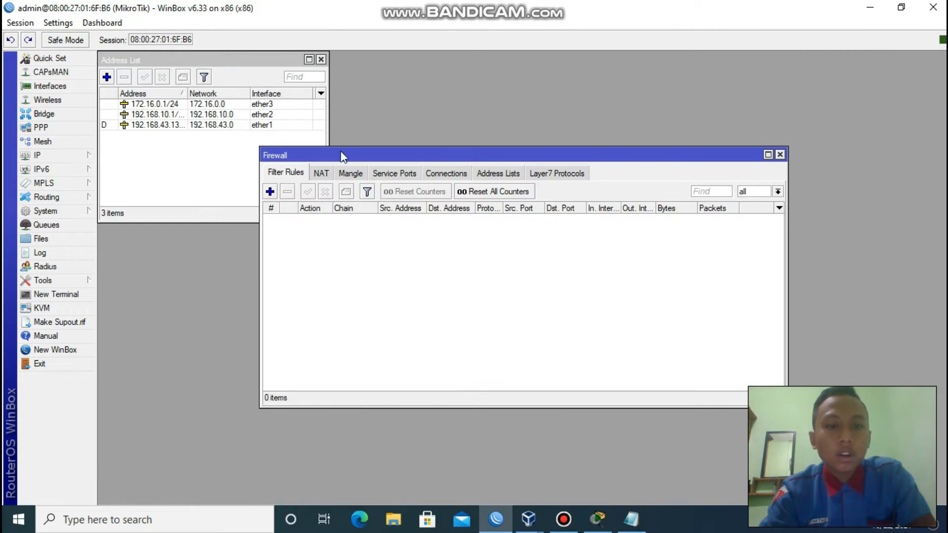
pyautogui.click(322, 174)
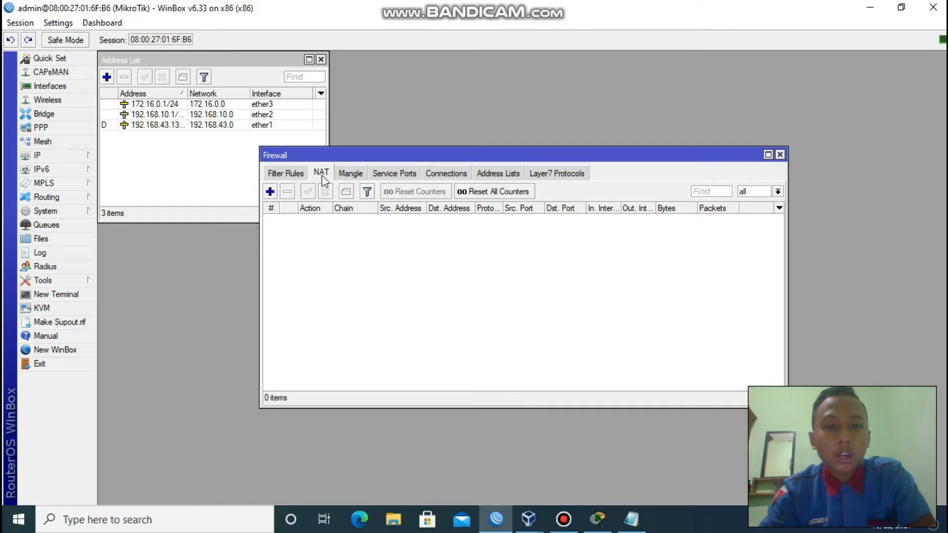
pyautogui.click(270, 191)
pyautogui.click(553, 120)
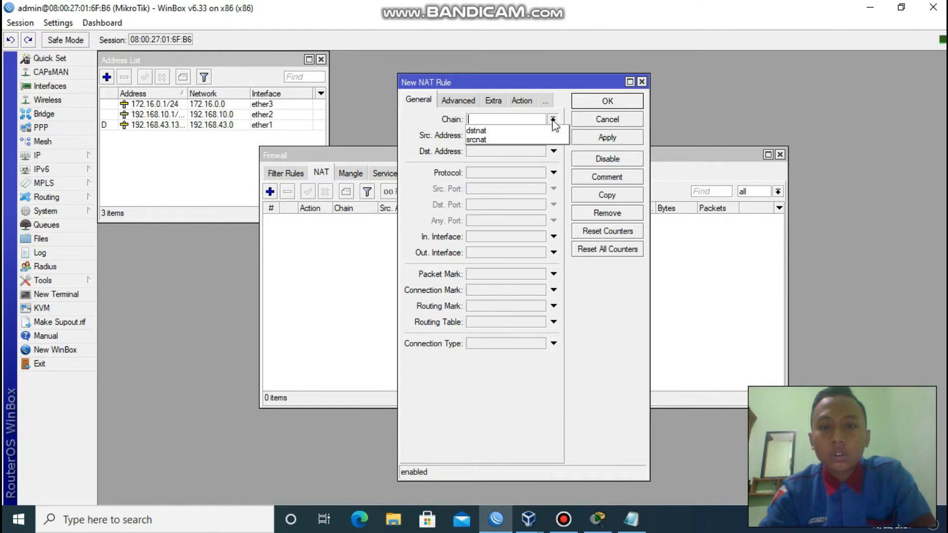
pyautogui.click(537, 139)
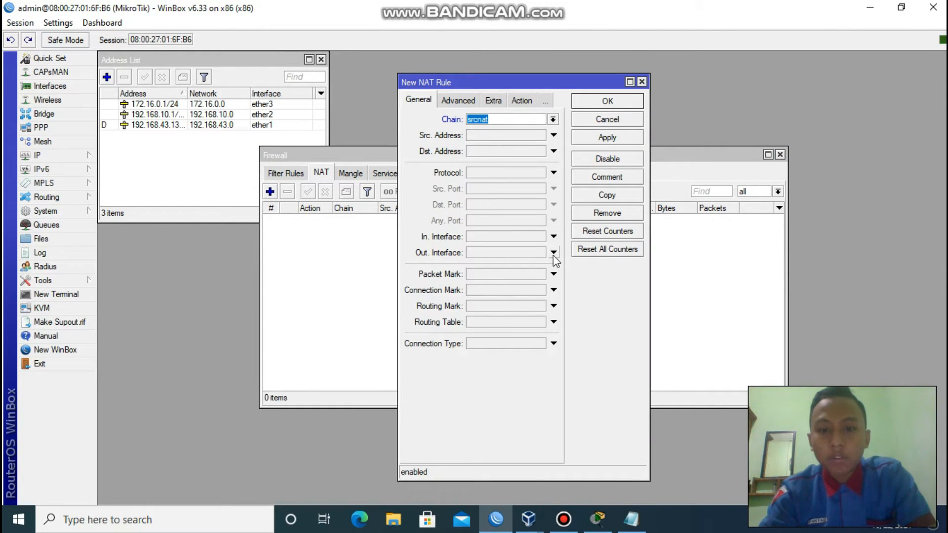
pyautogui.click(553, 253)
pyautogui.click(521, 102)
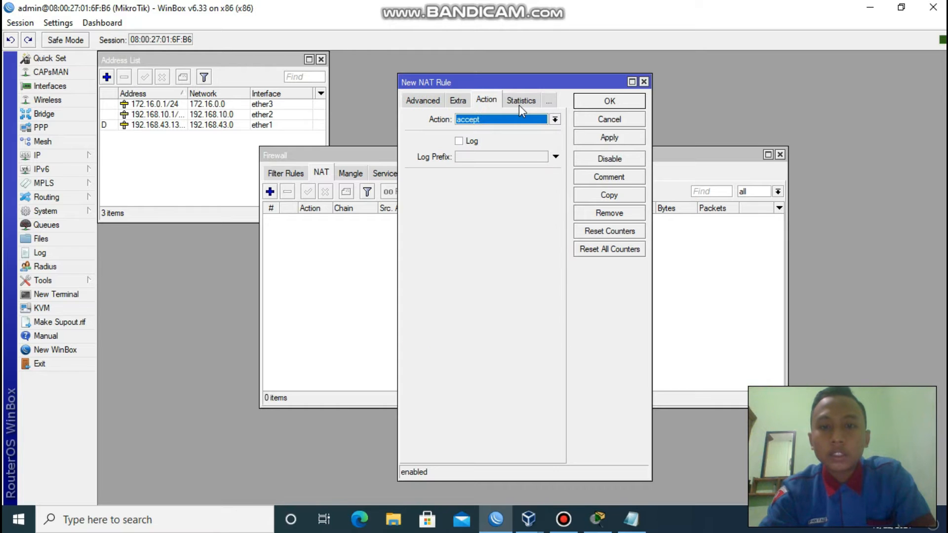
pyautogui.click(555, 120)
pyautogui.click(518, 185)
pyautogui.click(609, 141)
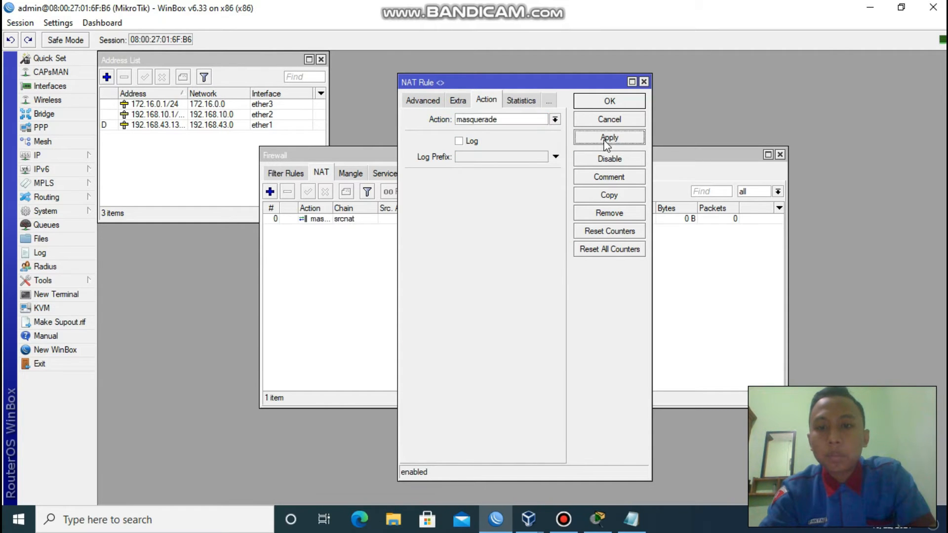
pyautogui.click(606, 104)
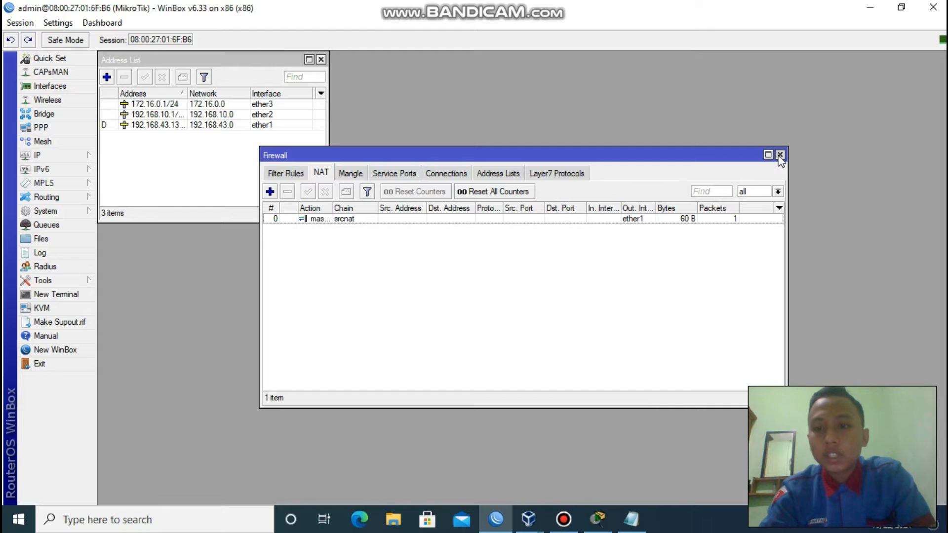
pyautogui.click(780, 155)
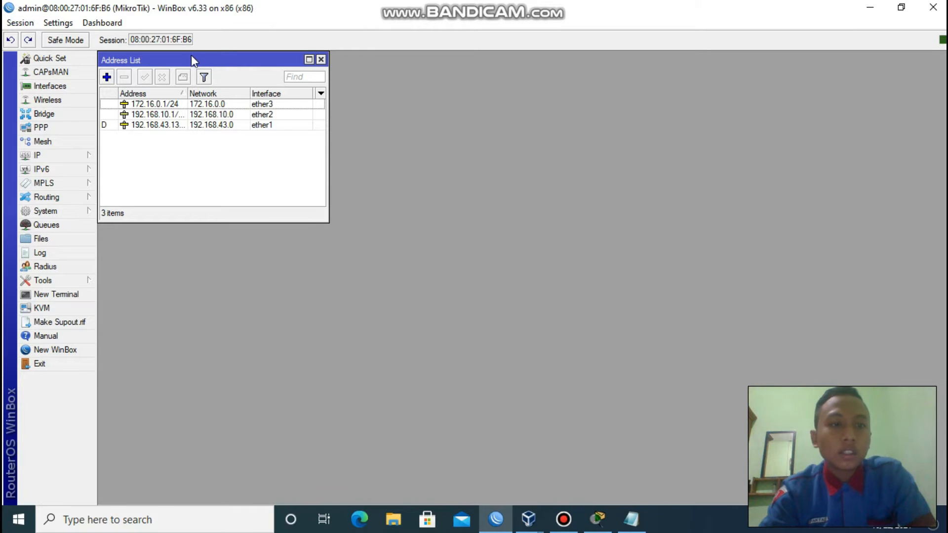
# Open the IP Address List and select the ether1 dynamic and ether2 192.168.10 entries.
pyautogui.click(74, 155)
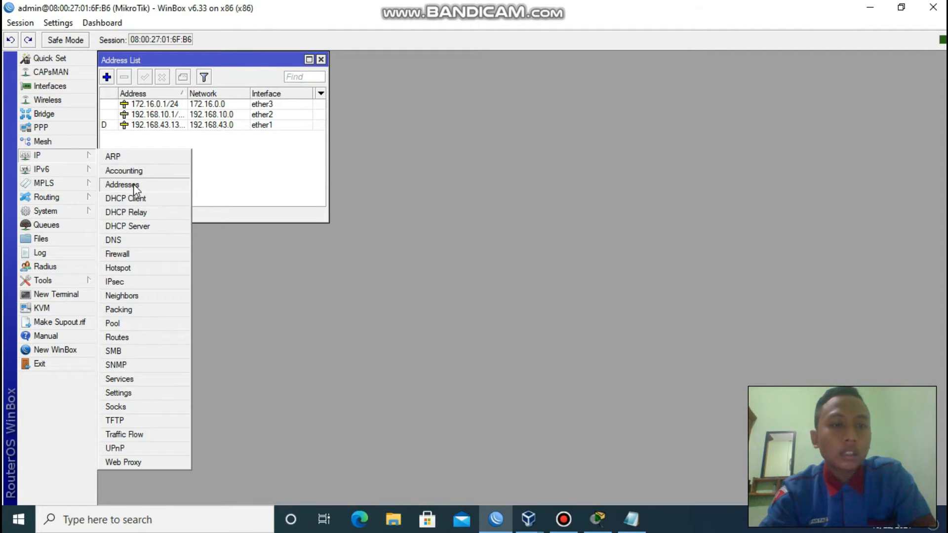
pyautogui.click(134, 189)
pyautogui.moveTo(190, 60); pyautogui.dragTo(383, 90)
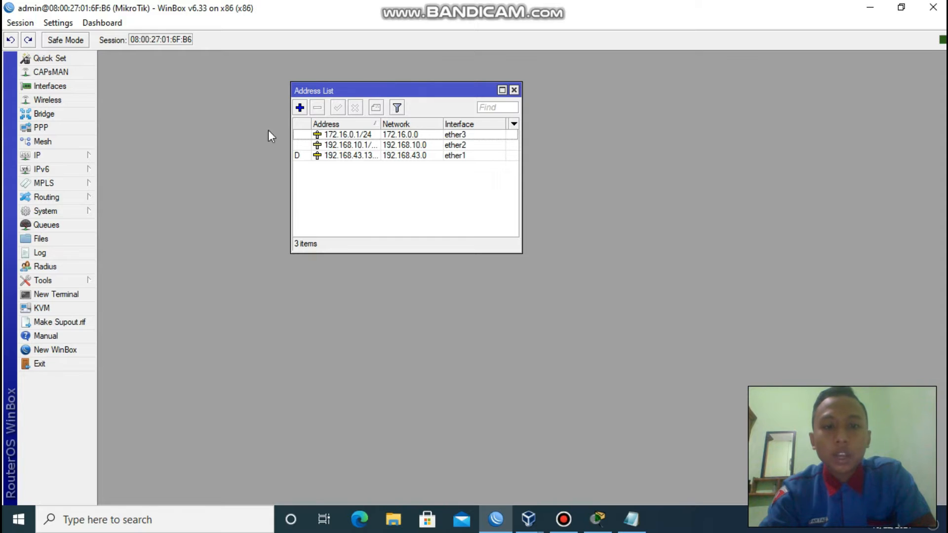
pyautogui.click(335, 157)
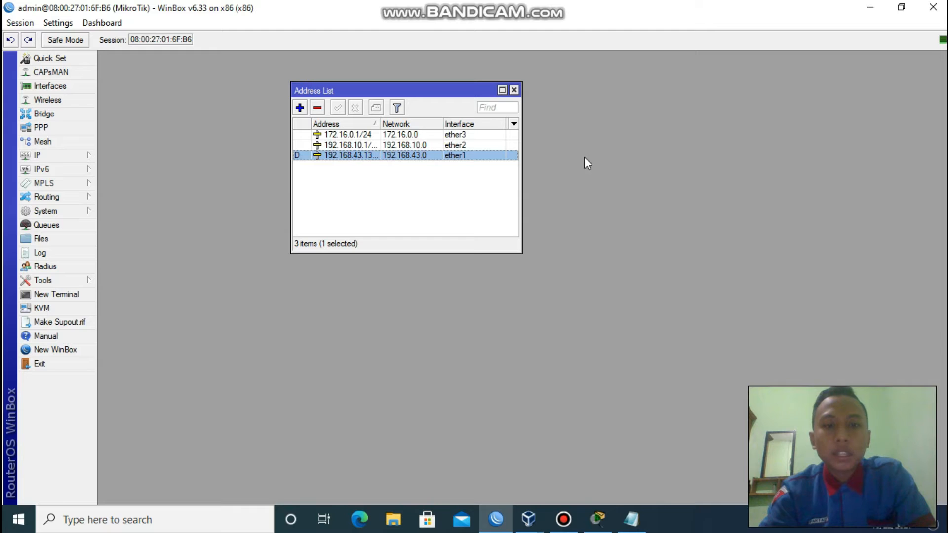
pyautogui.click(347, 145)
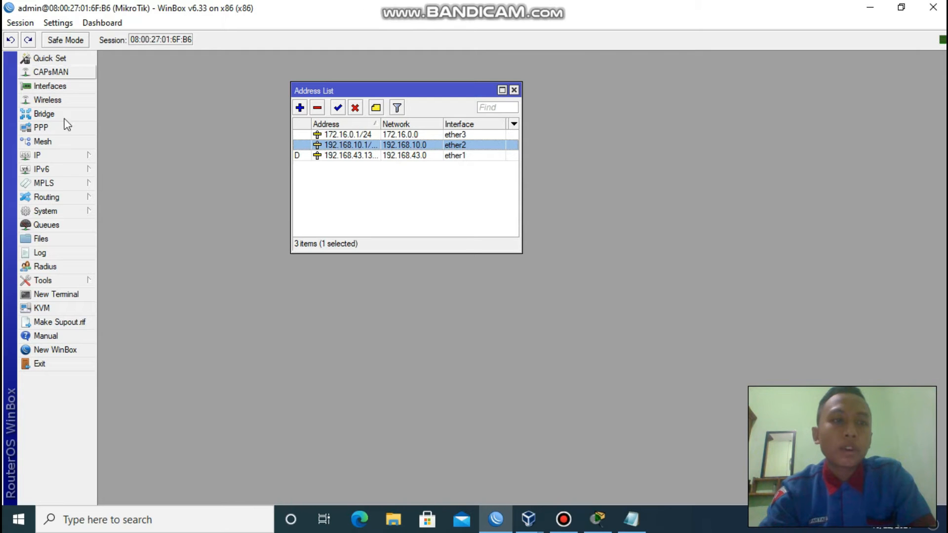
# Inspect the 192.168.10.1/24 entry on ether2 unchanged, then open the 172.16.0.1/24 entry.
pyautogui.moveTo(538, 508)
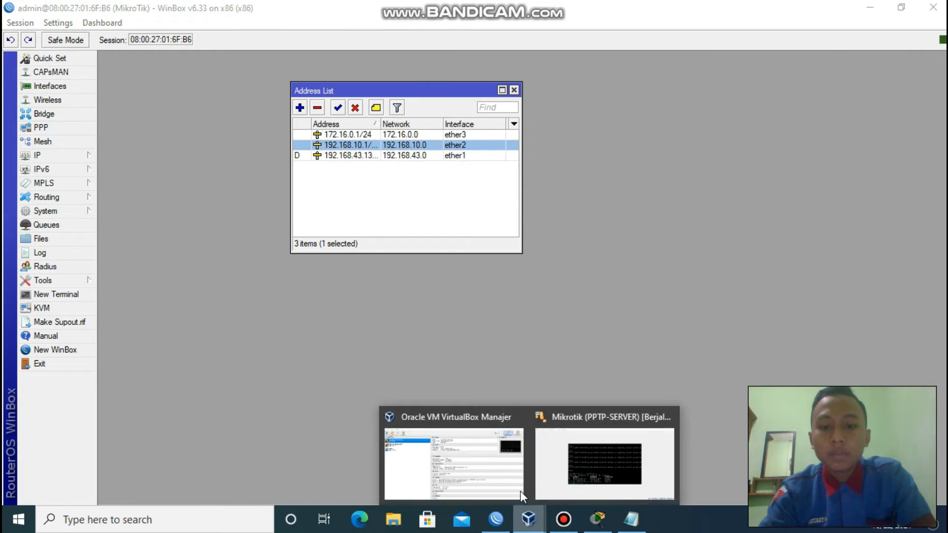
pyautogui.click(520, 491)
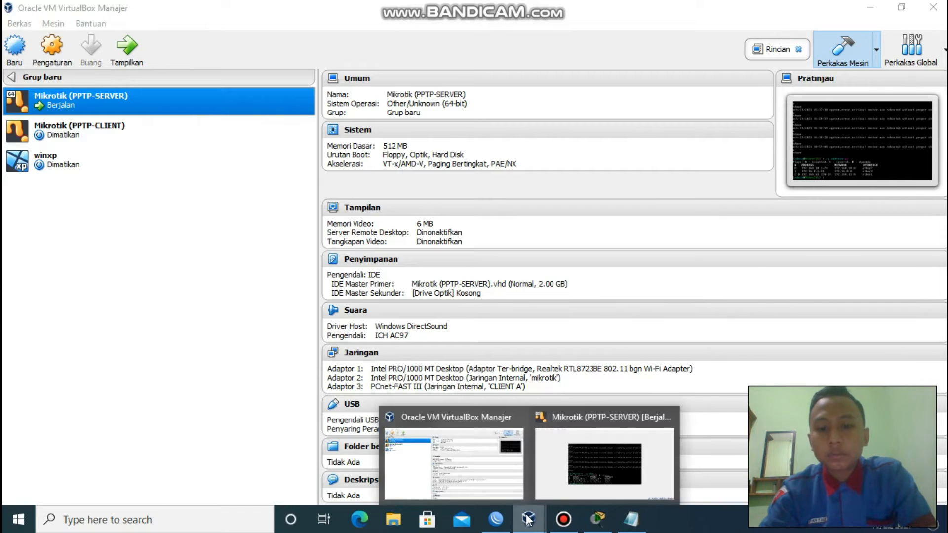
pyautogui.click(498, 521)
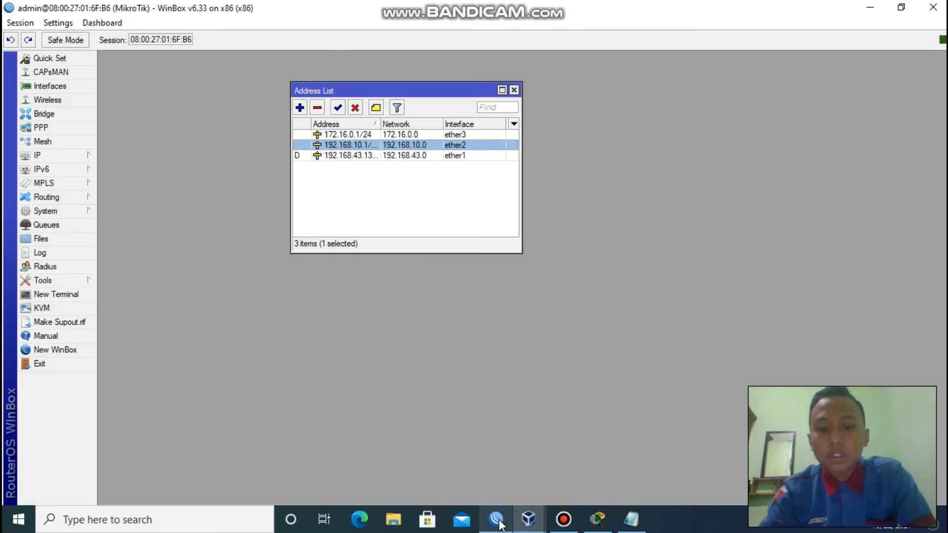
pyautogui.doubleClick(335, 148)
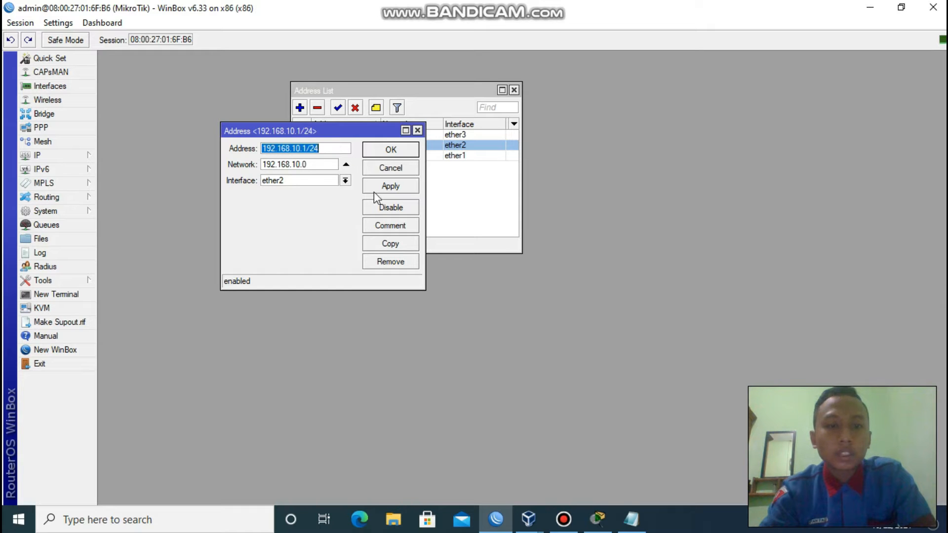
pyautogui.click(417, 131)
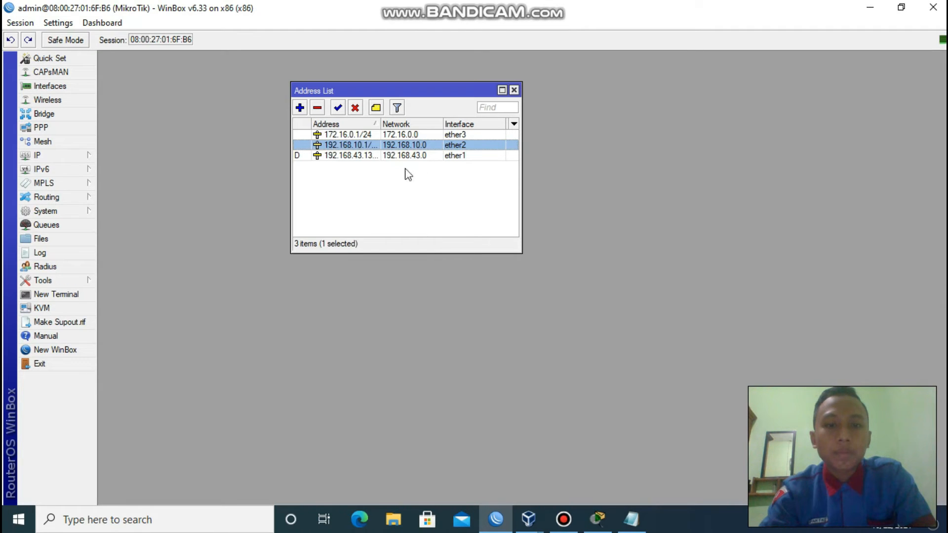
pyautogui.doubleClick(365, 134)
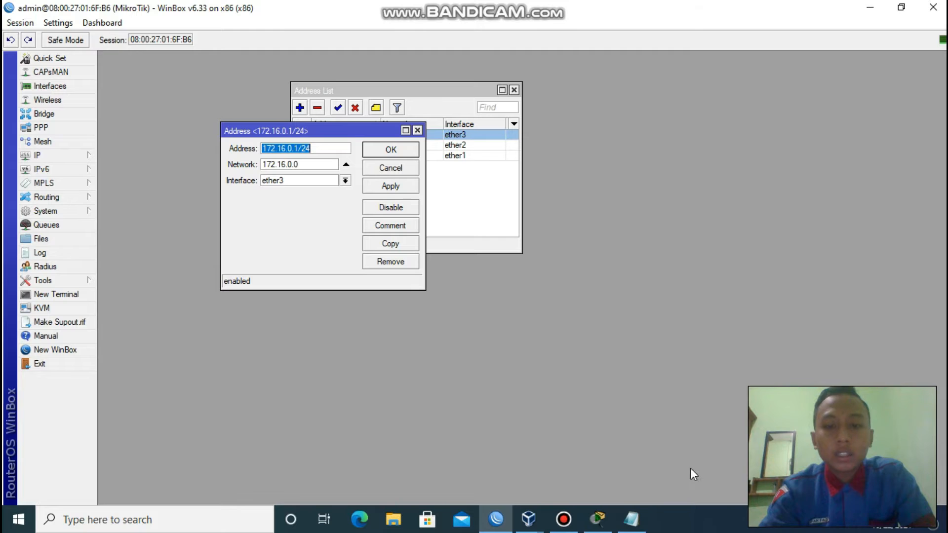
# After checking VirtualBox Manager, close the 172.16.0.1/24 entry and the Address List.
pyautogui.moveTo(529, 518)
pyautogui.click(487, 473)
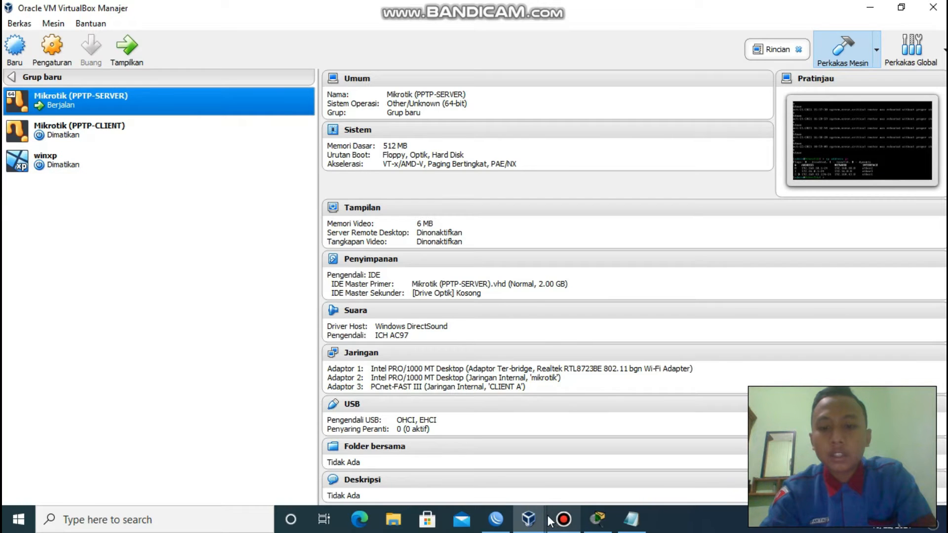
pyautogui.click(495, 518)
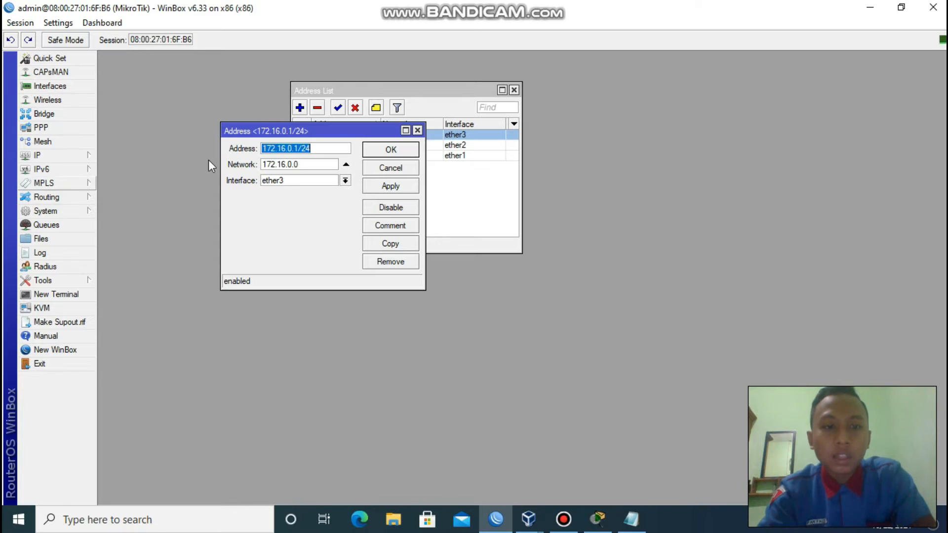
pyautogui.click(417, 131)
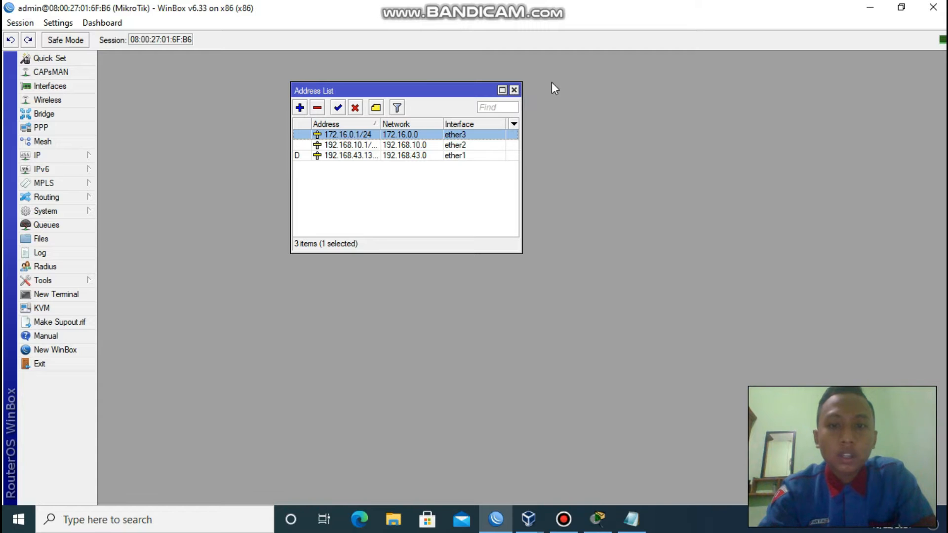
pyautogui.click(514, 90)
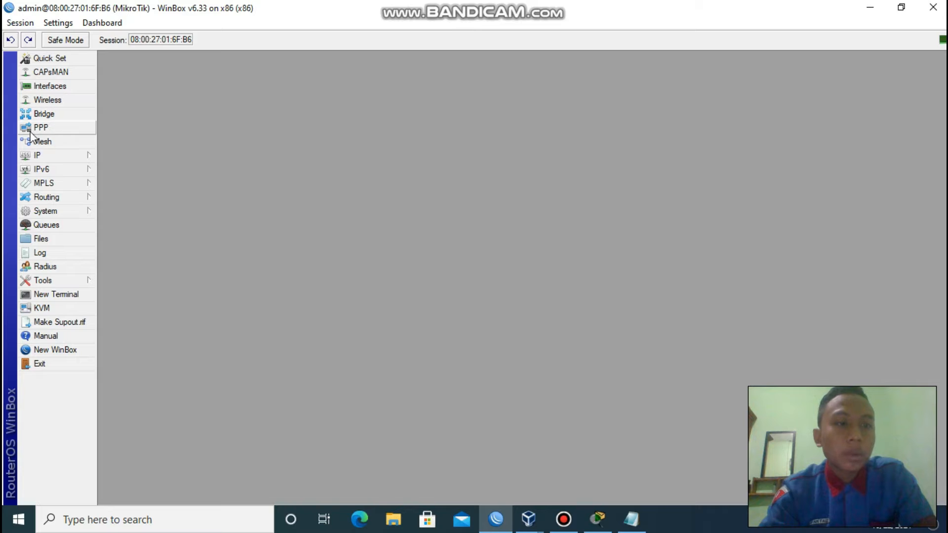
# View the PPTP Server settings under PPP > Interface: enabled, default-encryption, mschap1/mschap2.
pyautogui.click(44, 129)
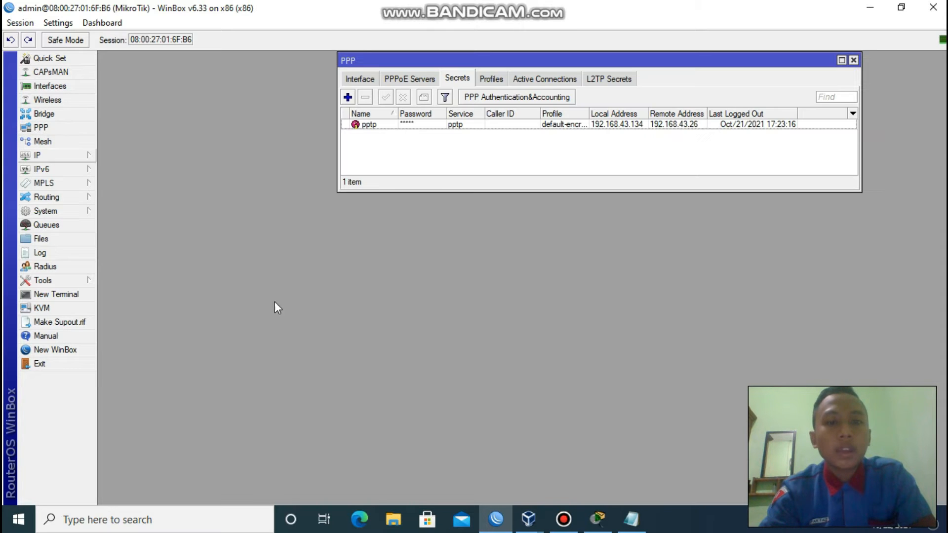
pyautogui.click(371, 79)
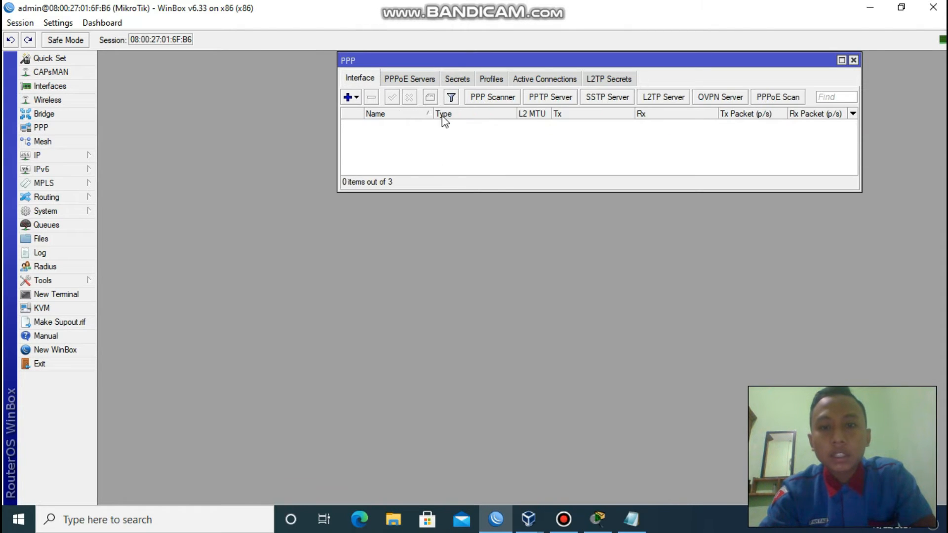
pyautogui.click(546, 98)
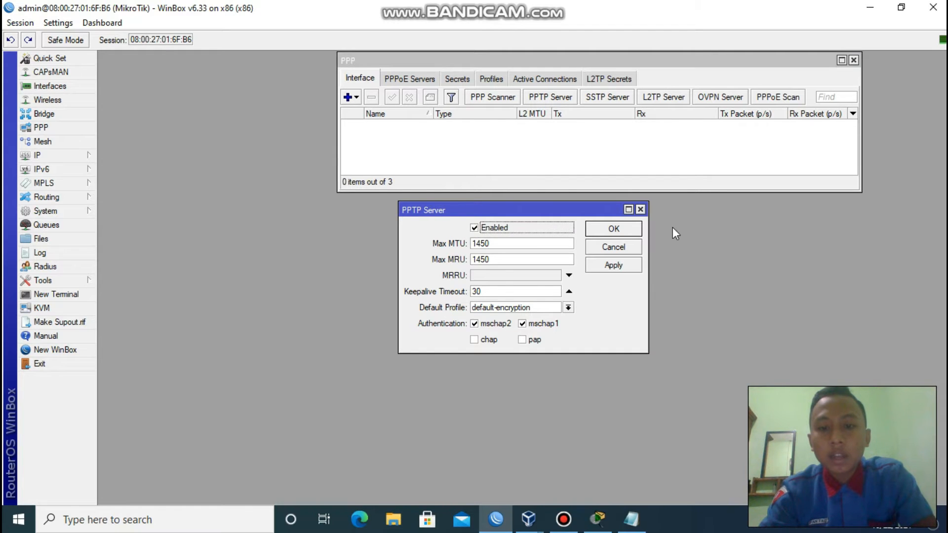
# Confirm the PPTP Server settings, then start a new PPP secret and discard it.
pyautogui.click(605, 230)
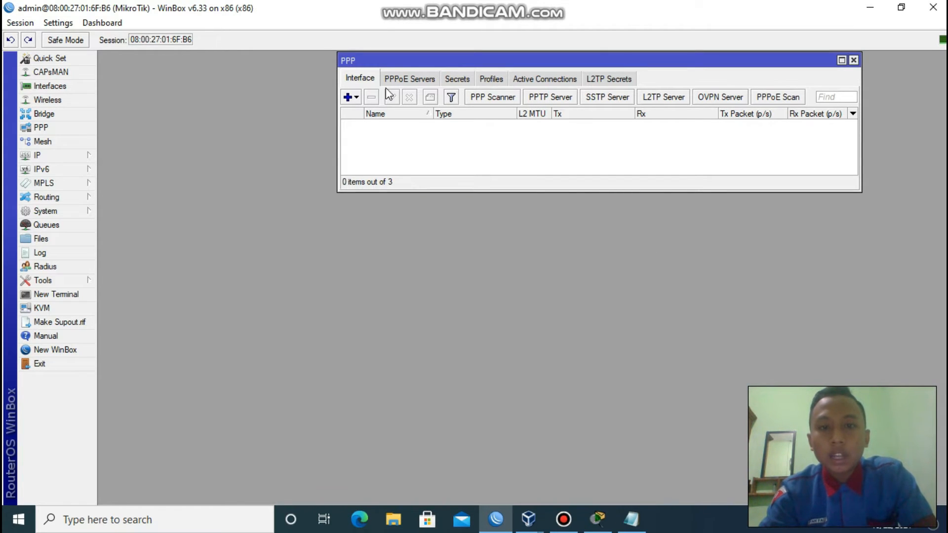
pyautogui.click(458, 79)
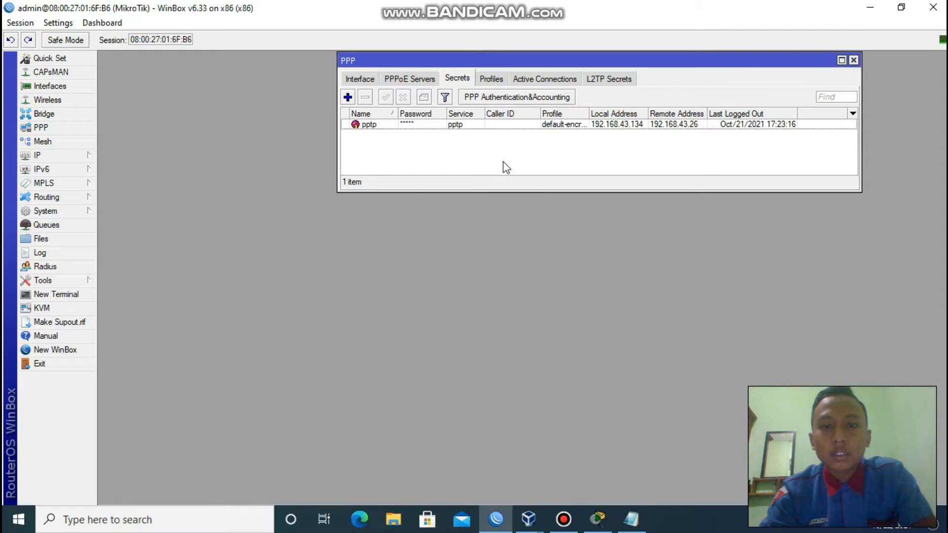
pyautogui.click(348, 97)
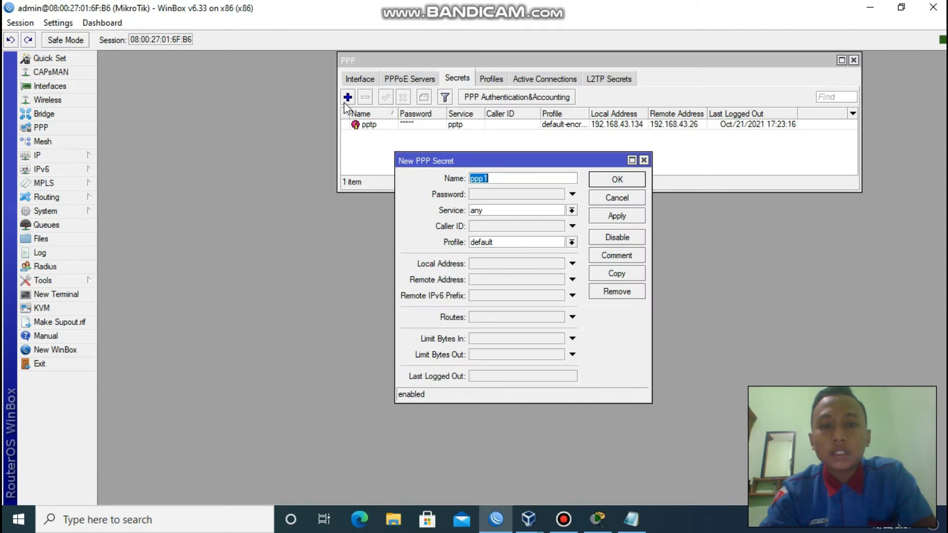
pyautogui.click(529, 181)
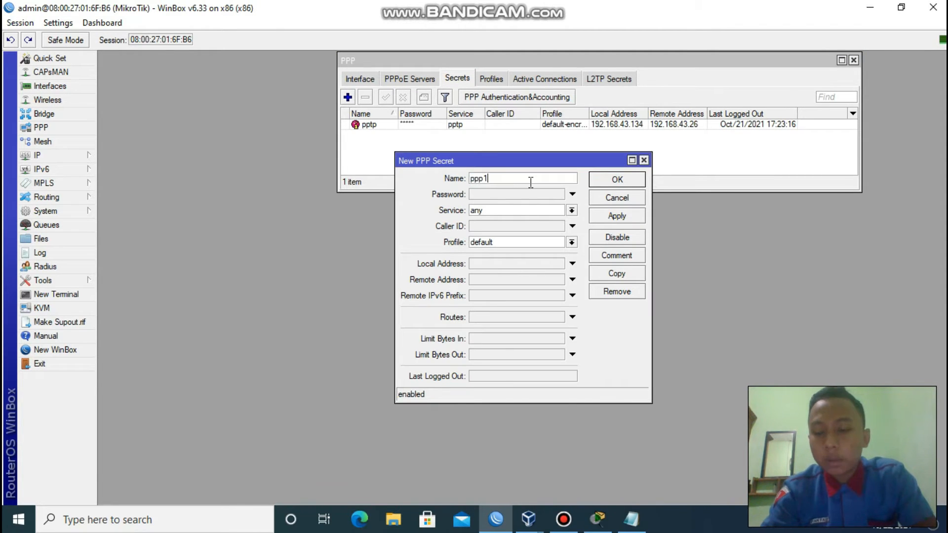
pyautogui.press('BackSpace')
pyautogui.write('tp')
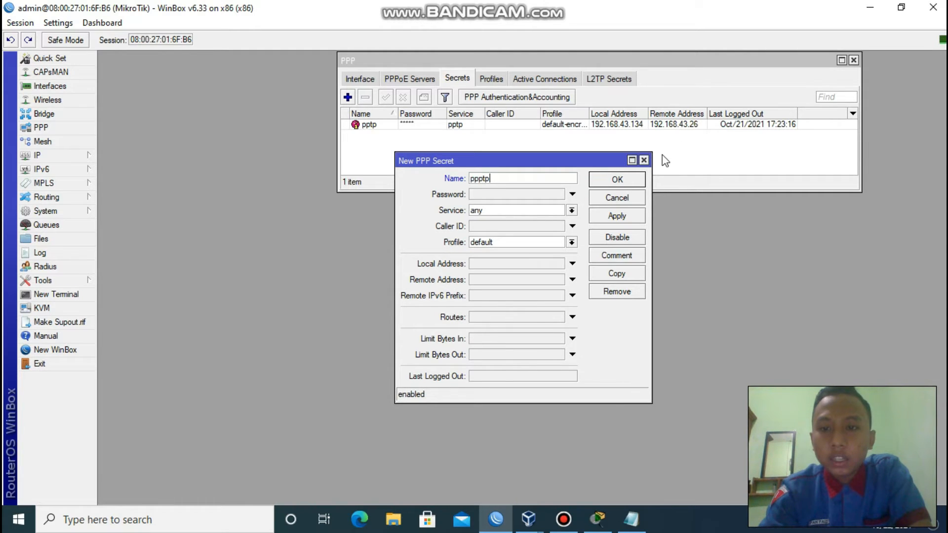
pyautogui.click(644, 161)
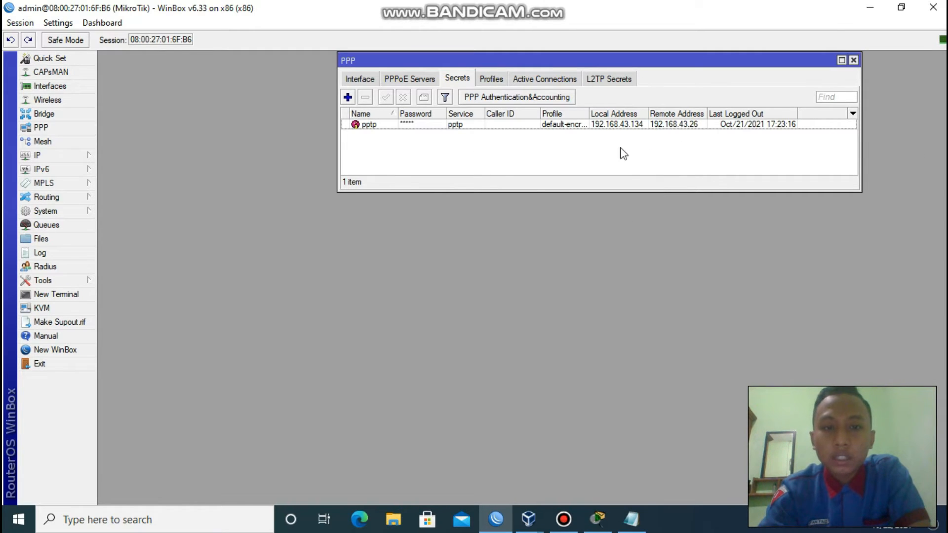
# Review the pptp secret: service pptp, profile default-encryption, local 192.168.43.134, remote 192.168.43.26.
pyautogui.doubleClick(370, 124)
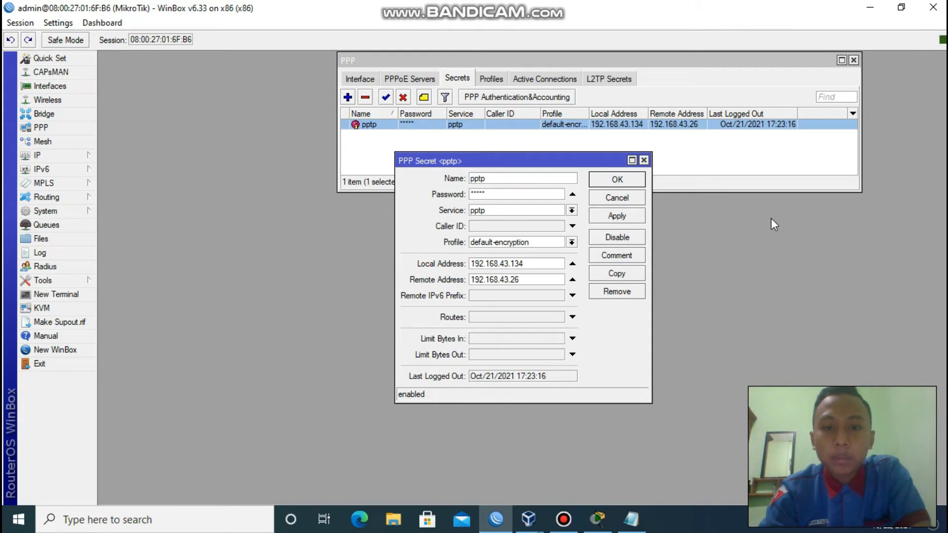
pyautogui.click(572, 211)
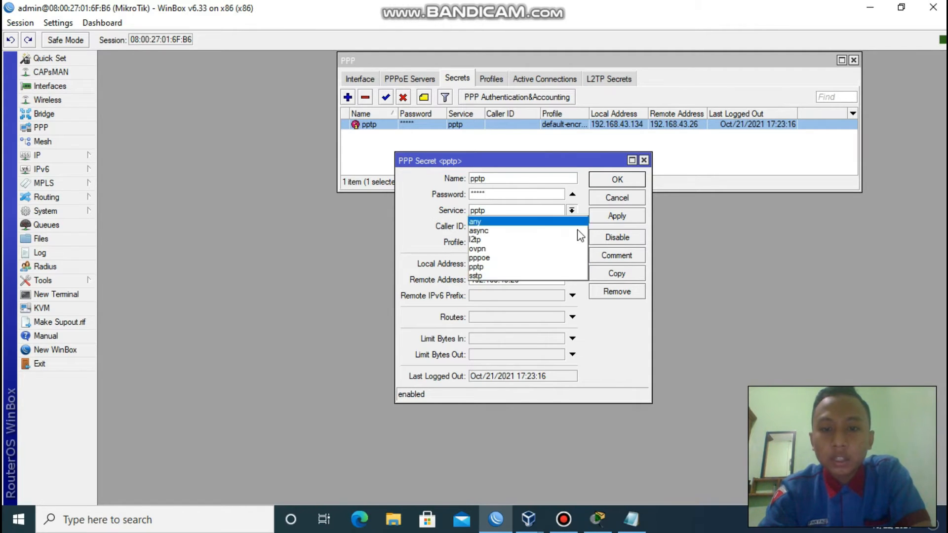
pyautogui.click(568, 219)
pyautogui.click(571, 211)
pyautogui.click(511, 265)
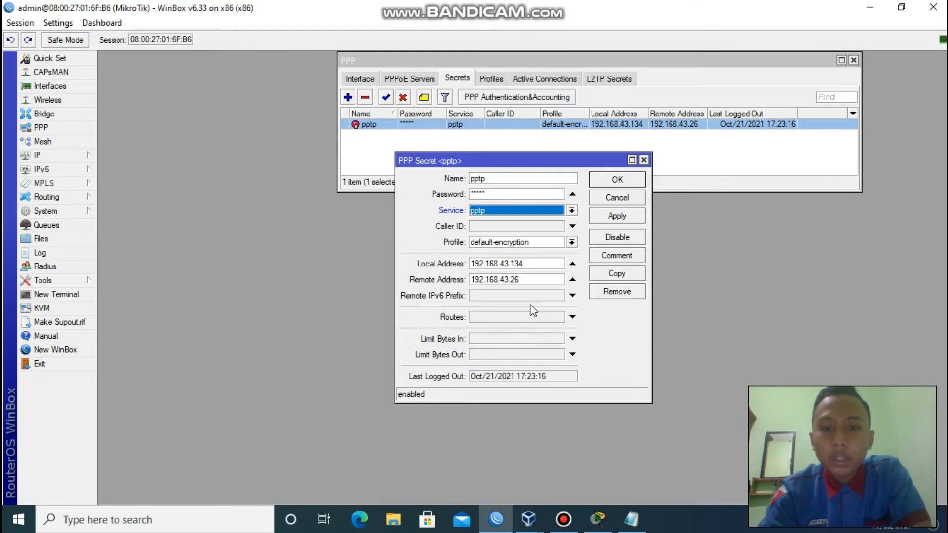
pyautogui.click(571, 242)
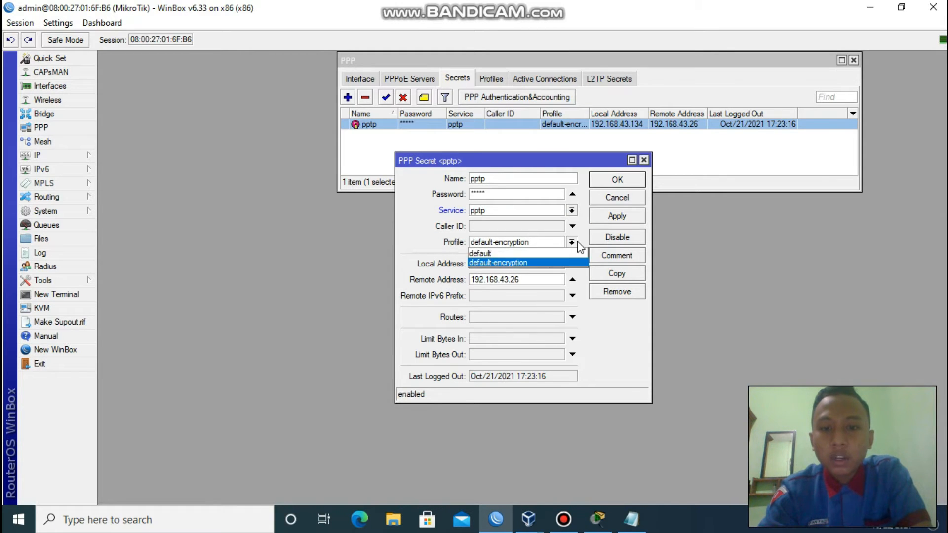
pyautogui.click(531, 258)
pyautogui.click(572, 242)
pyautogui.click(535, 264)
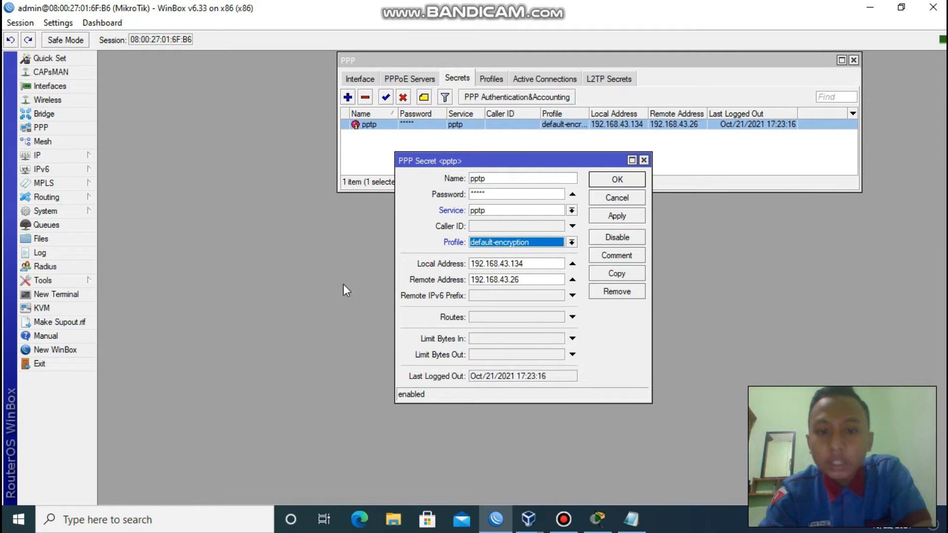
pyautogui.click(528, 266)
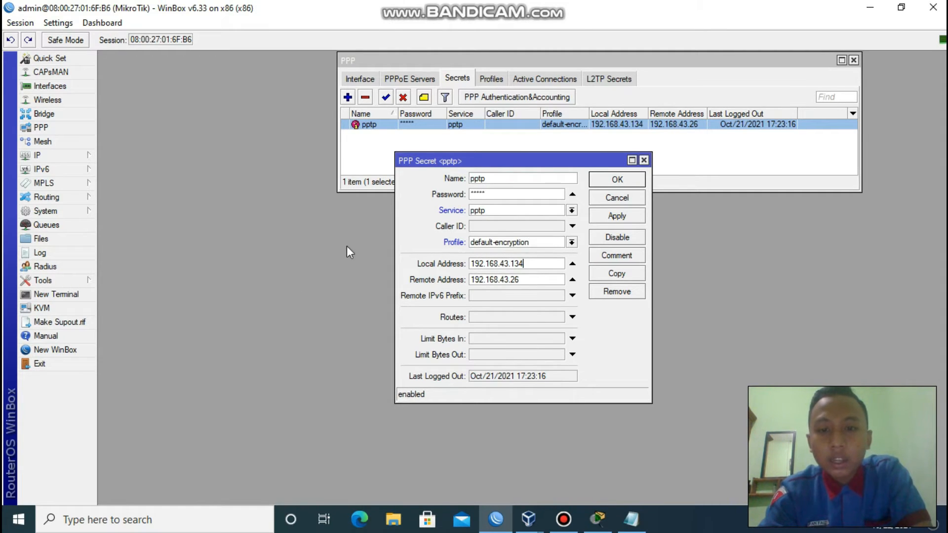
pyautogui.moveTo(527, 156); pyautogui.dragTo(709, 55)
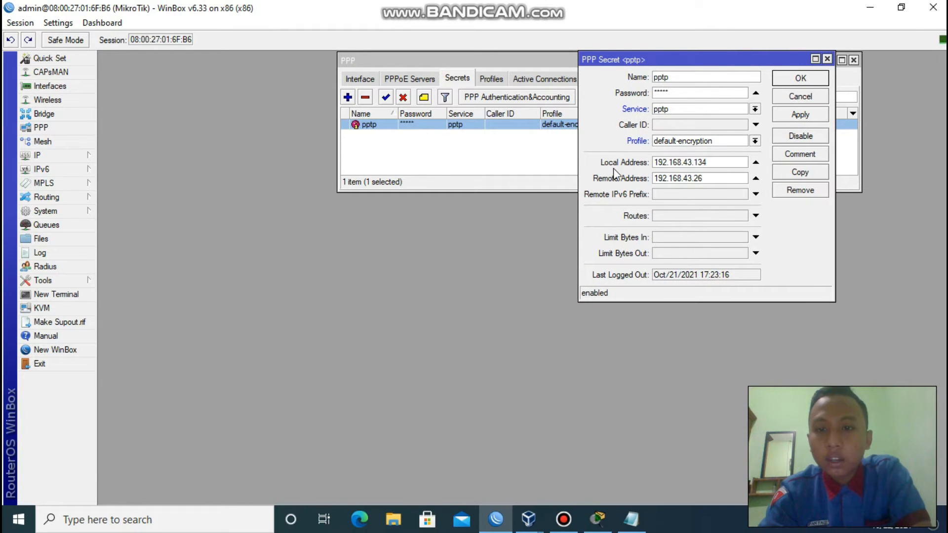
pyautogui.click(47, 157)
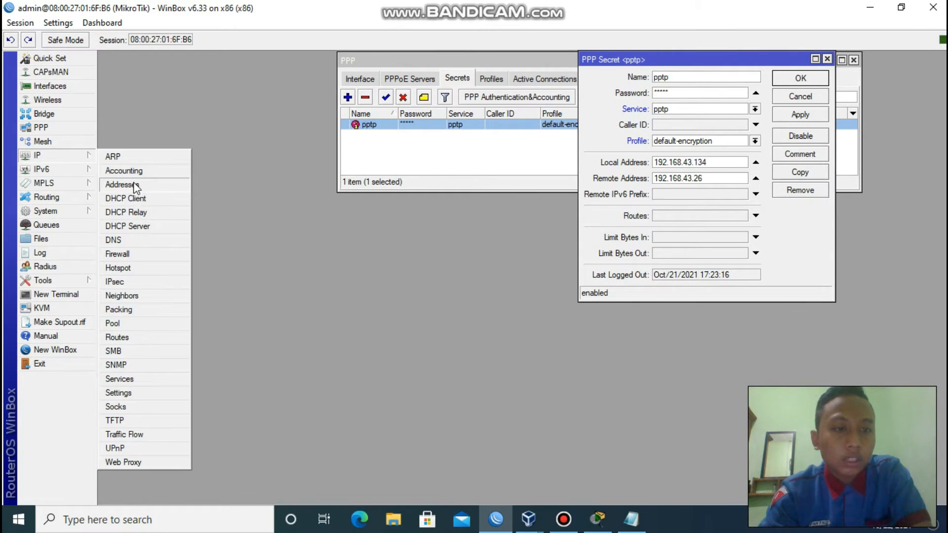
pyautogui.click(122, 184)
pyautogui.doubleClick(340, 156)
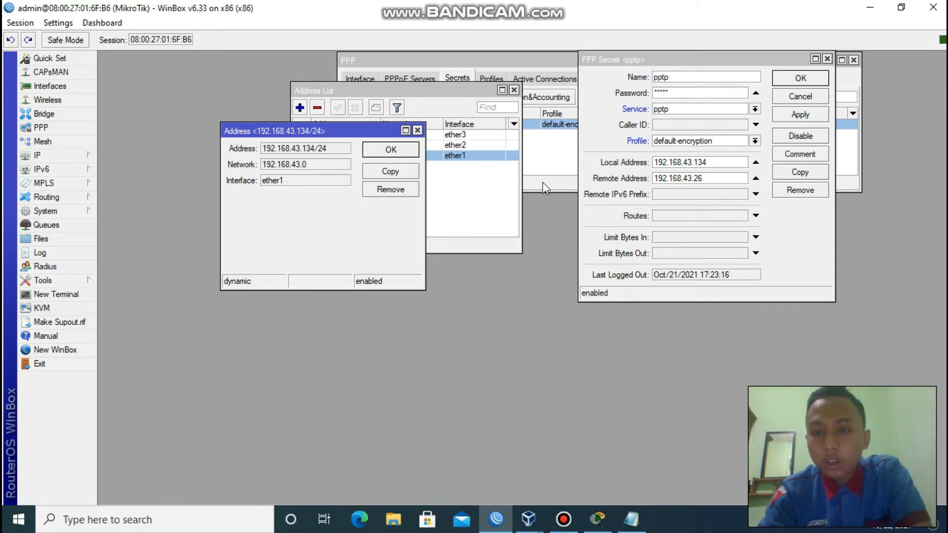
pyautogui.click(418, 131)
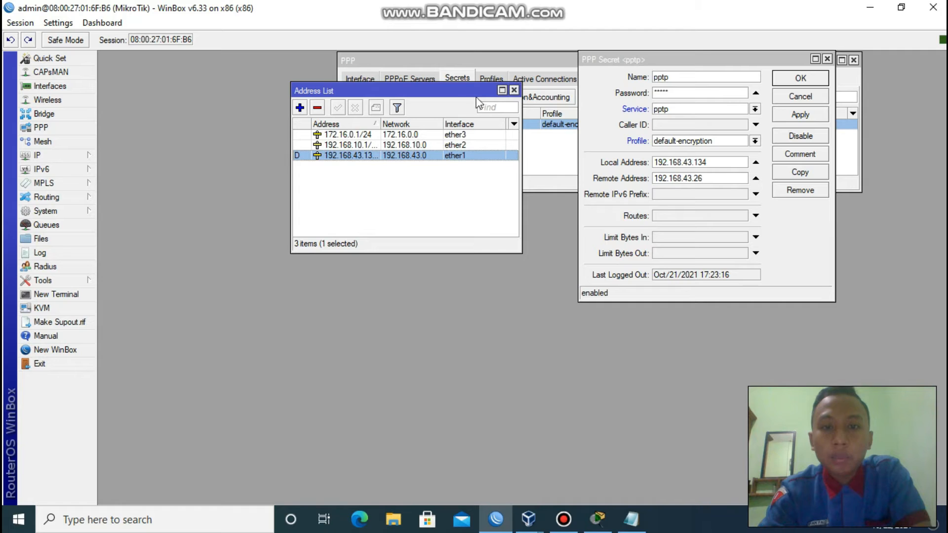
pyautogui.click(514, 91)
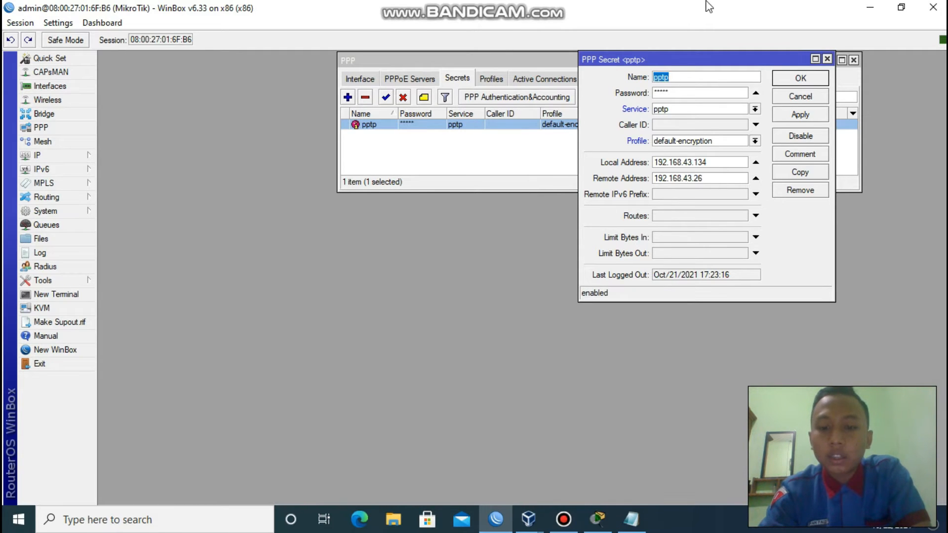
# In VirtualBox Manager, view Mikrotik (PPTP-CLIENT): bridged adapter plus internal networks 'mikrotik' and 'CLIENT B'.
pyautogui.moveTo(528, 519)
pyautogui.click(449, 455)
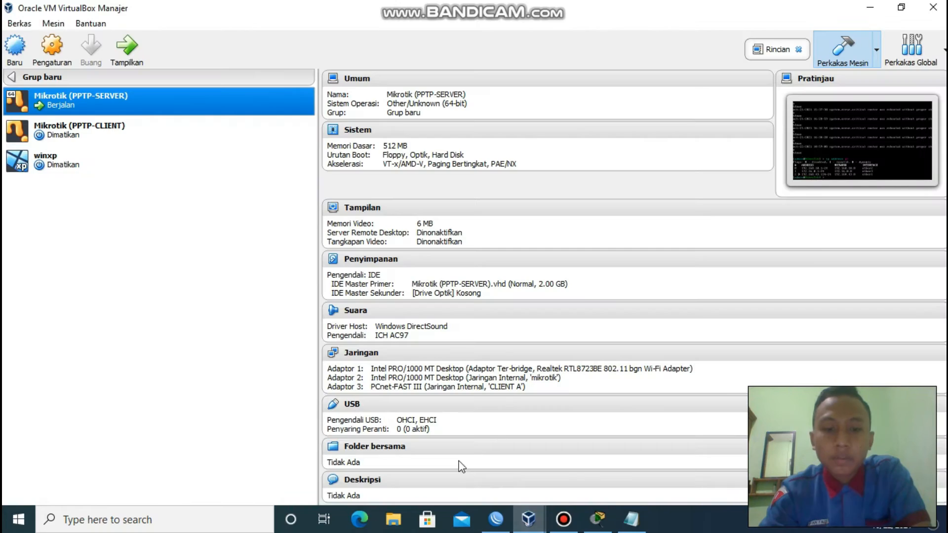
pyautogui.click(102, 126)
pyautogui.click(123, 58)
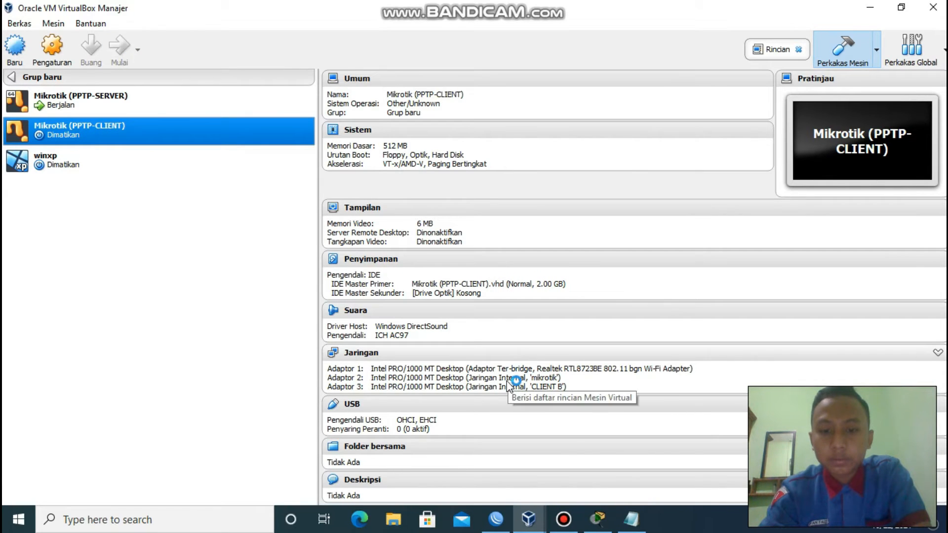
pyautogui.click(563, 518)
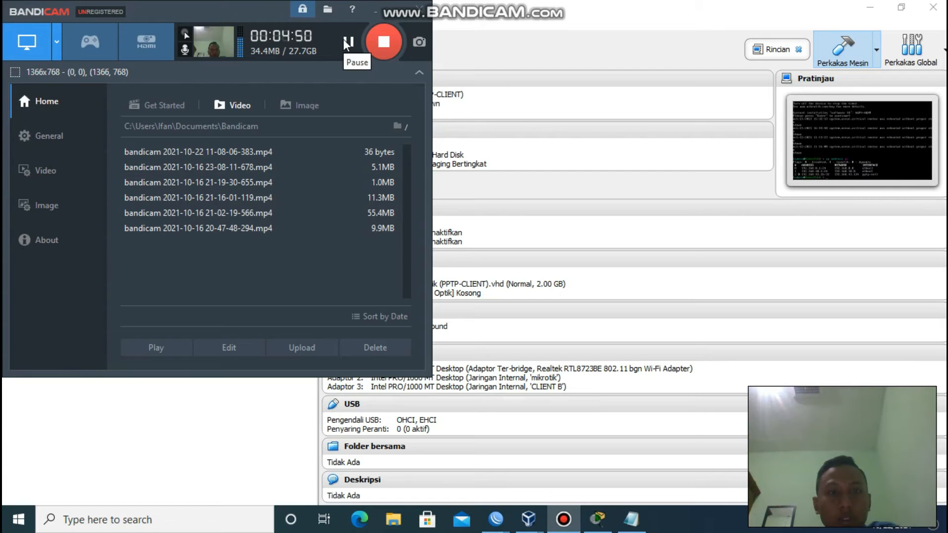
pyautogui.click(388, 17)
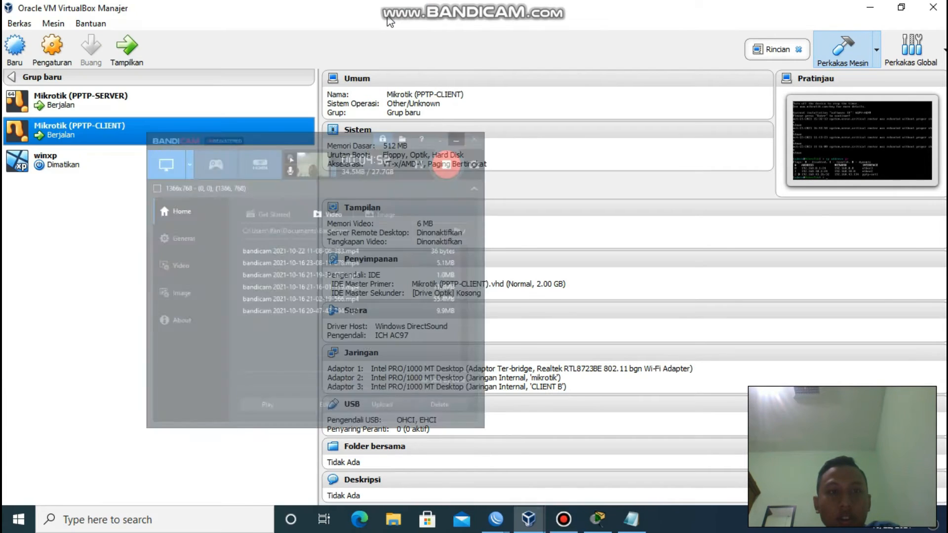
pyautogui.click(566, 525)
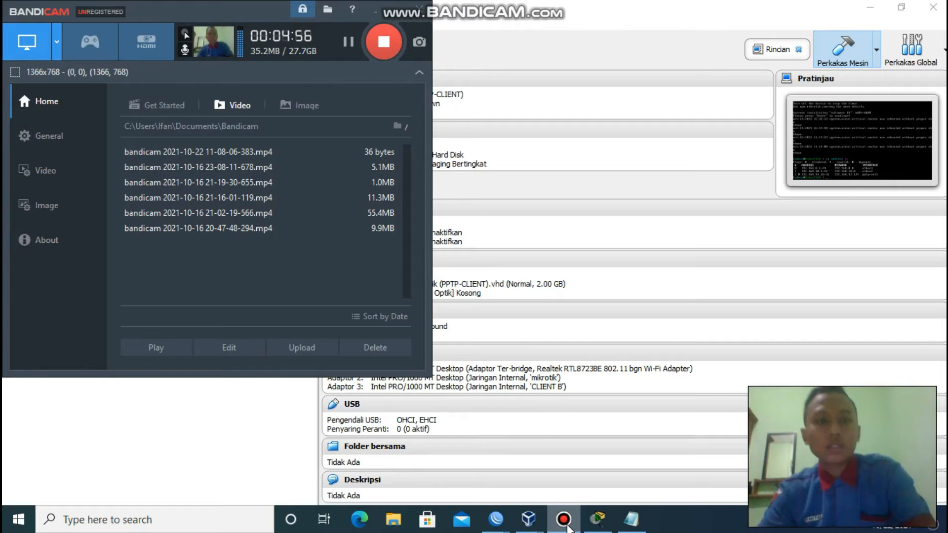
pyautogui.click(385, 12)
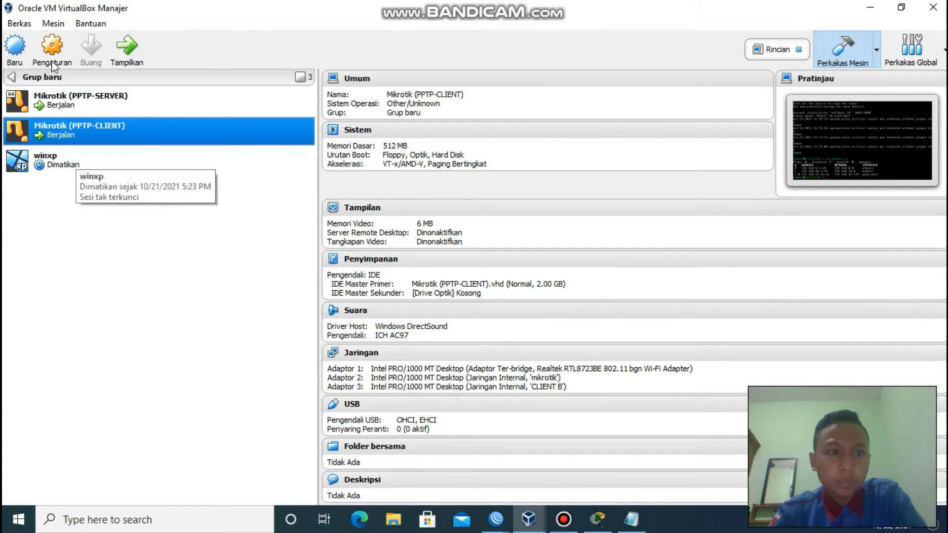
pyautogui.click(40, 51)
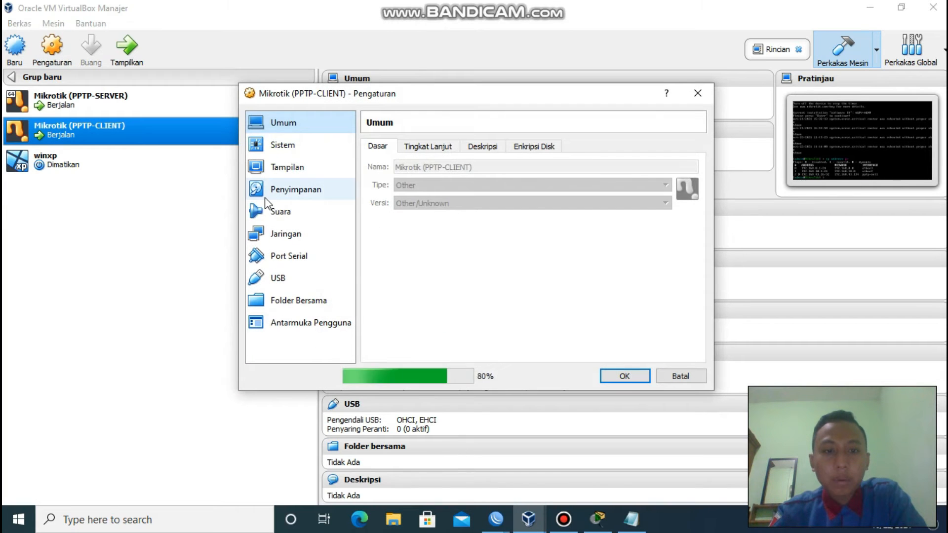
pyautogui.click(303, 235)
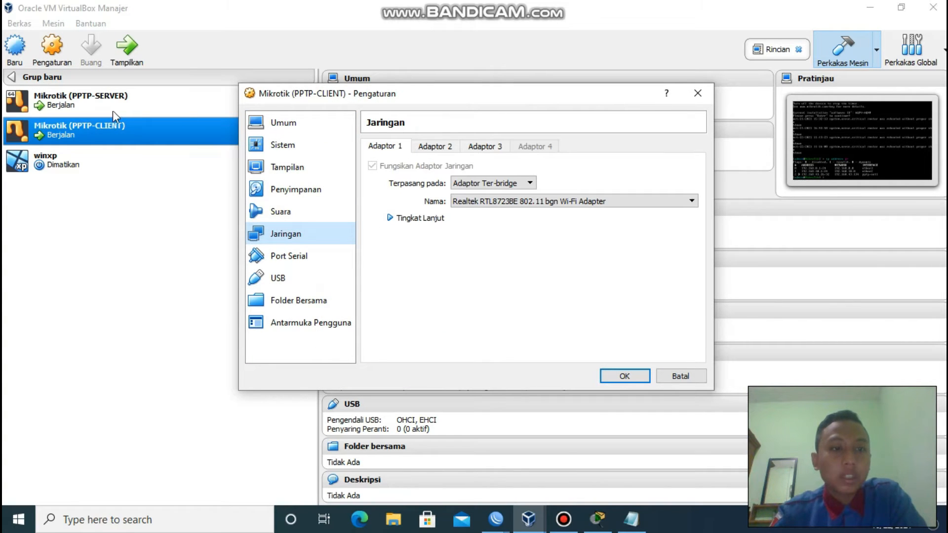
pyautogui.click(438, 147)
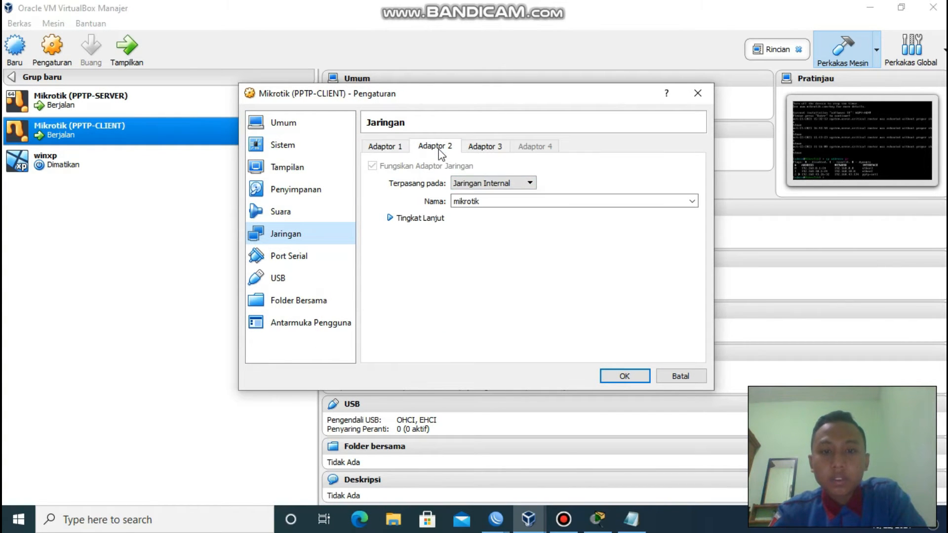
pyautogui.click(435, 220)
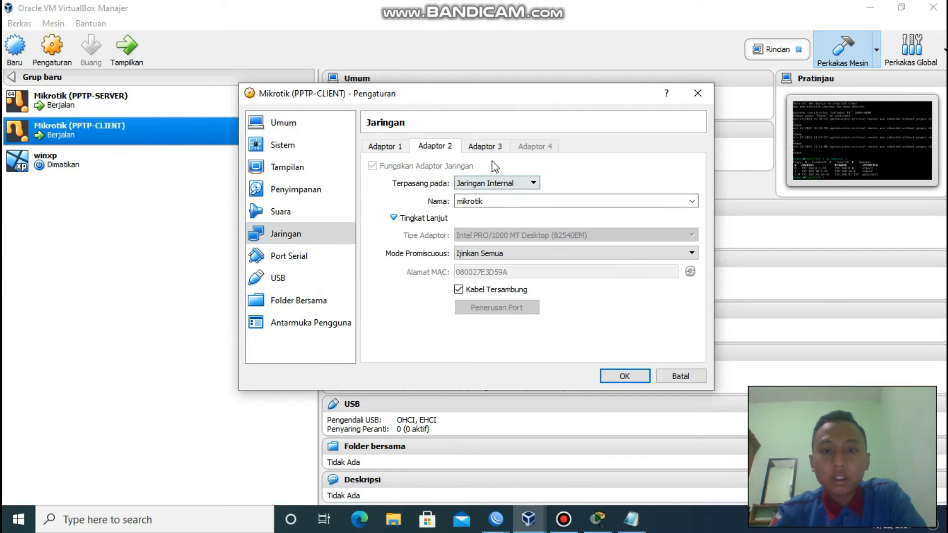
pyautogui.click(486, 145)
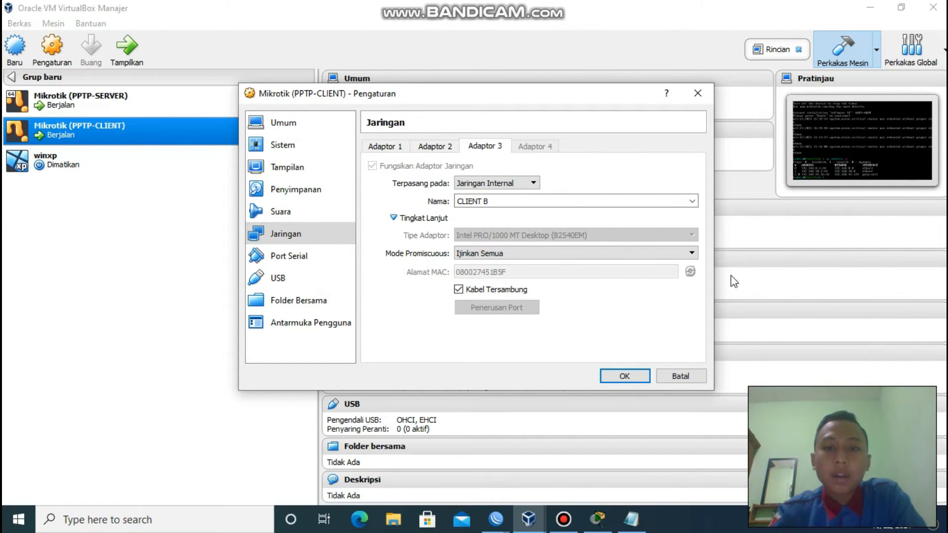
pyautogui.click(640, 375)
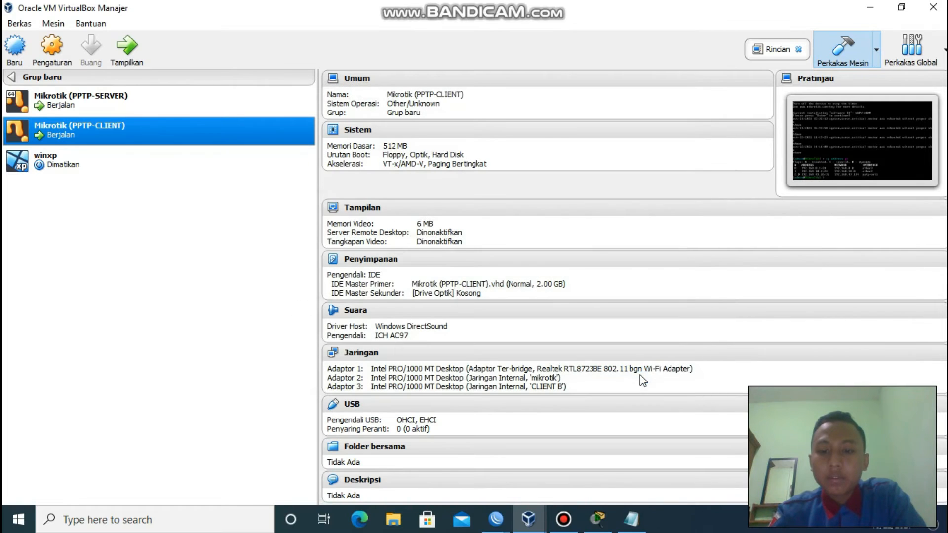
pyautogui.moveTo(496, 524)
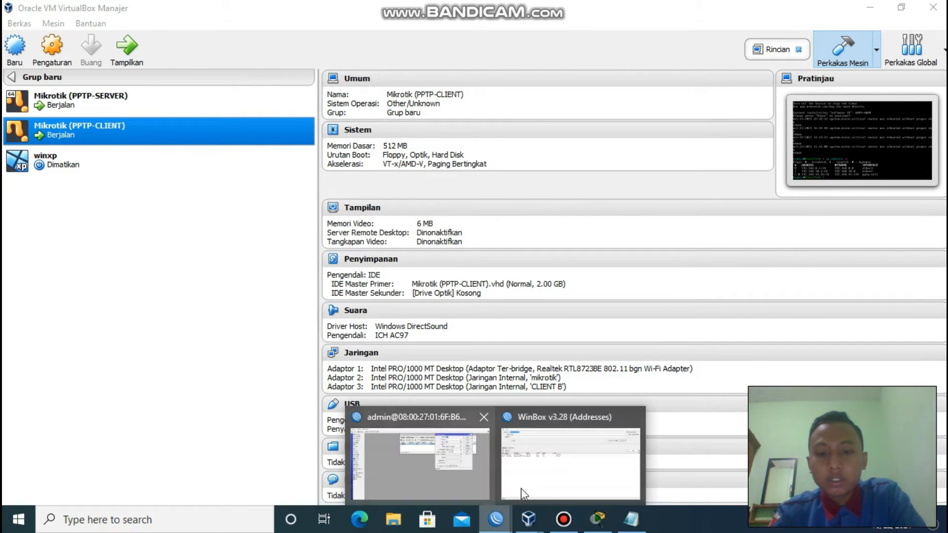
# Log in to router 08:00:27:20:E4:7B from WinBox Neighbors and close the welcome notice and terminal.
pyautogui.click(544, 483)
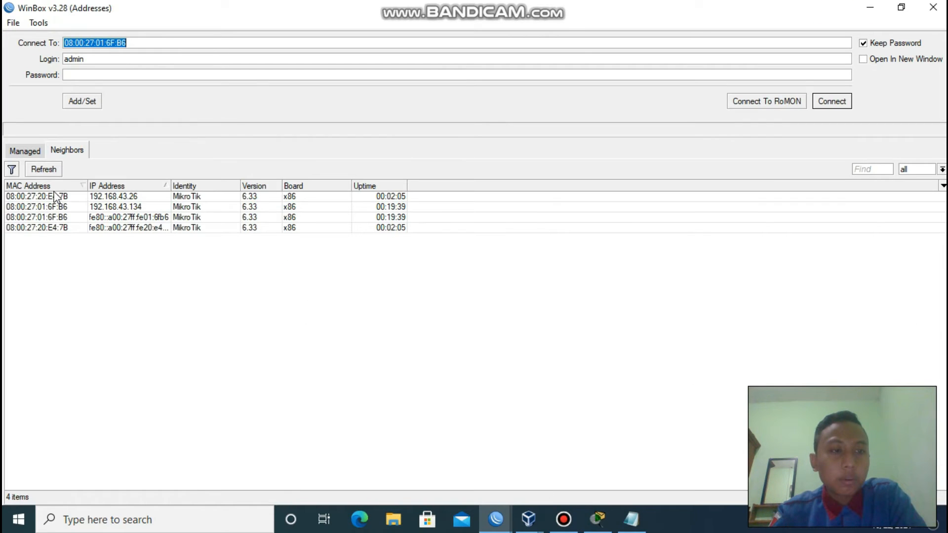
pyautogui.click(58, 195)
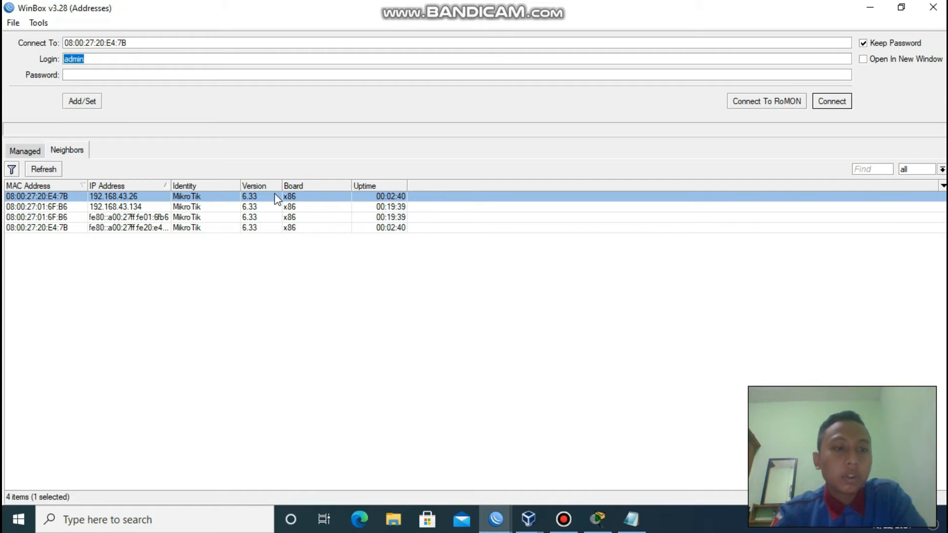
pyautogui.click(846, 104)
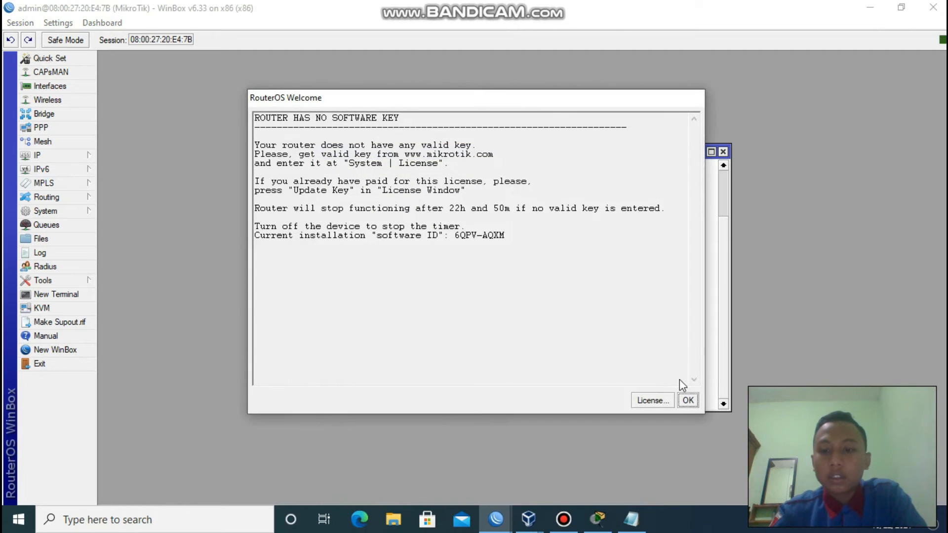
pyautogui.click(688, 400)
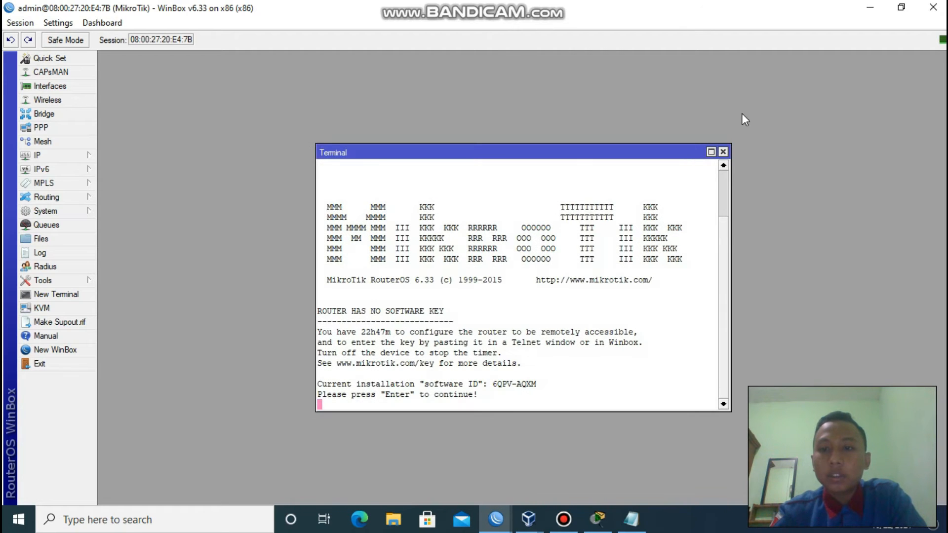
pyautogui.click(723, 152)
pyautogui.click(55, 154)
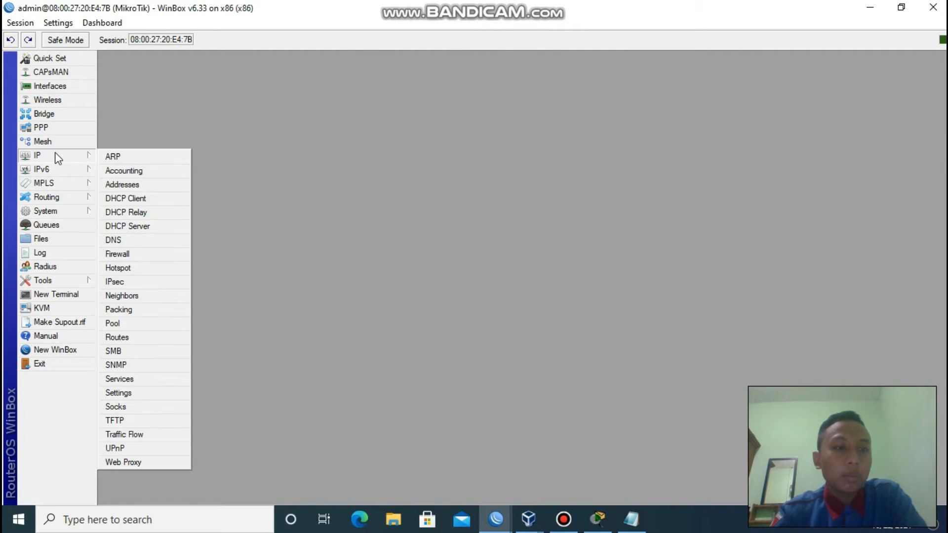
# Inspect the router's ether1 DHCP client, discarding an unneeded new entry, then close the DHCP Client list.
pyautogui.click(147, 200)
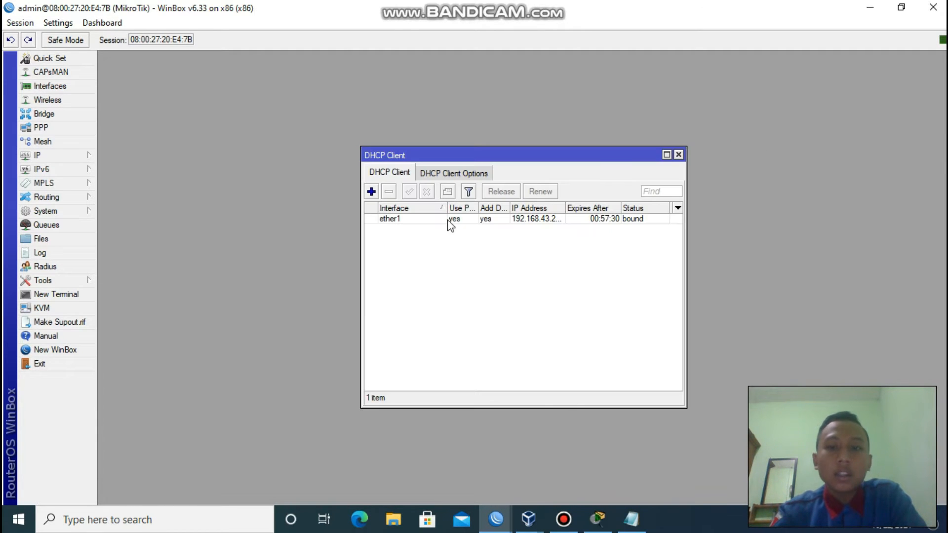
pyautogui.click(378, 193)
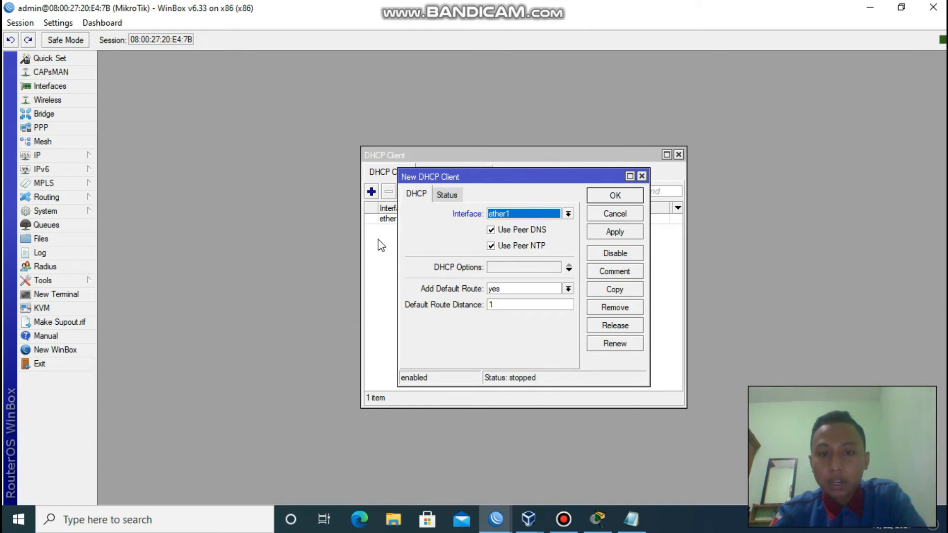
pyautogui.click(643, 175)
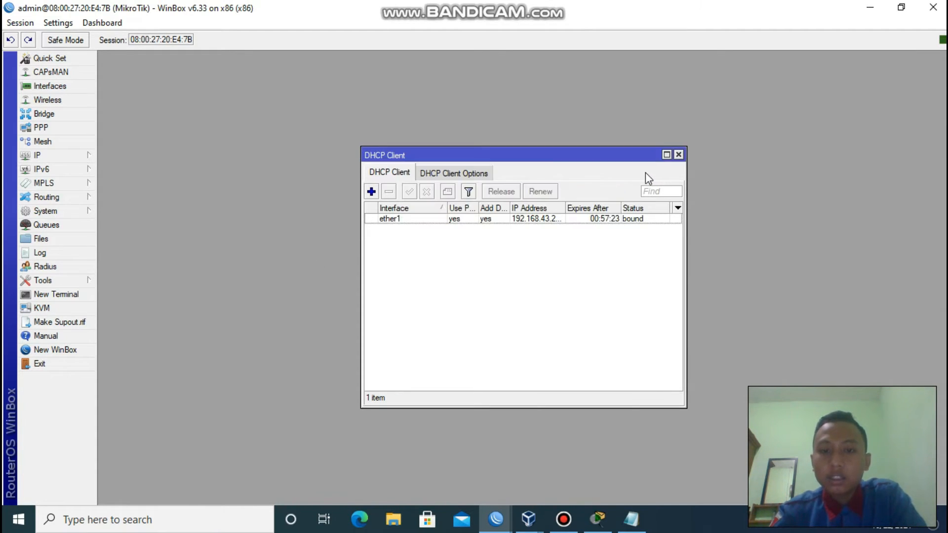
pyautogui.doubleClick(543, 220)
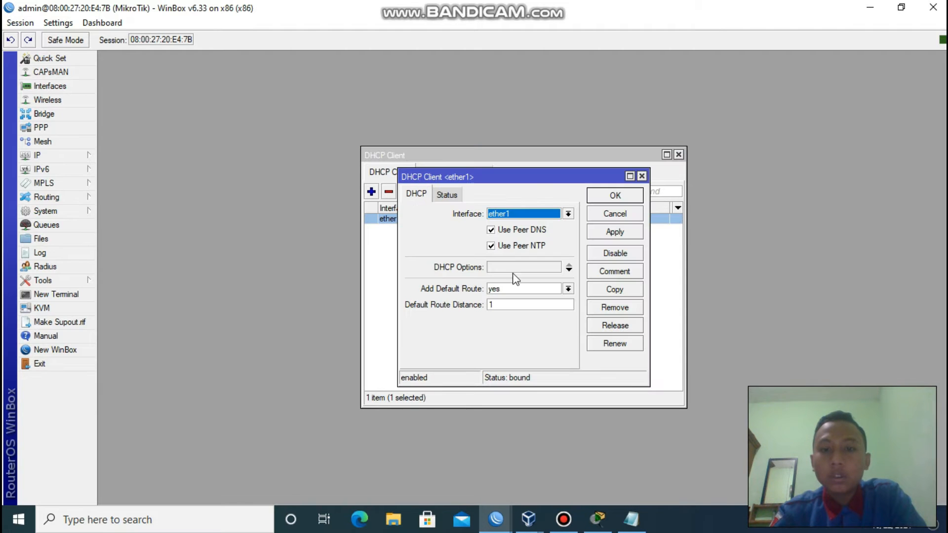
pyautogui.click(641, 176)
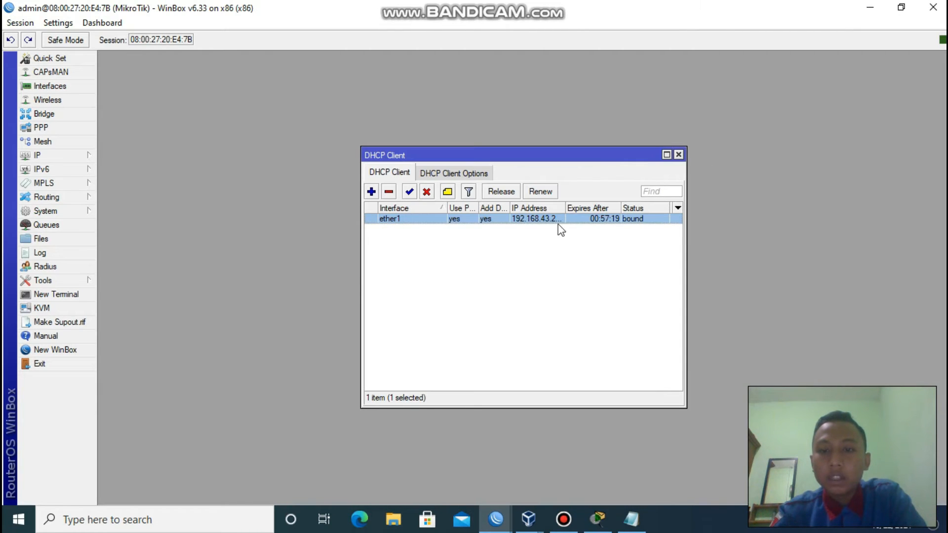
pyautogui.click(680, 155)
# Open IP Addresses and show the 192.168.43.26/24 ether1 address details.
pyautogui.click(35, 157)
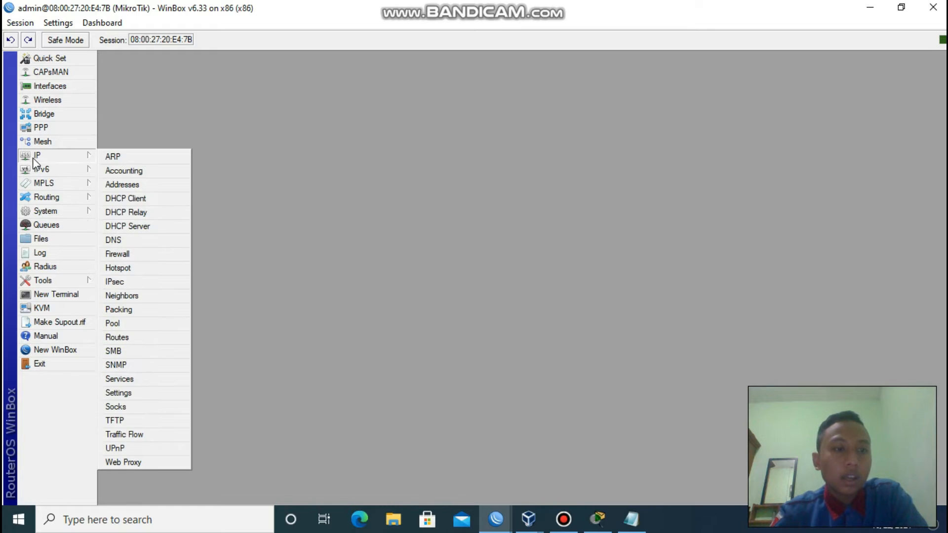
pyautogui.click(120, 185)
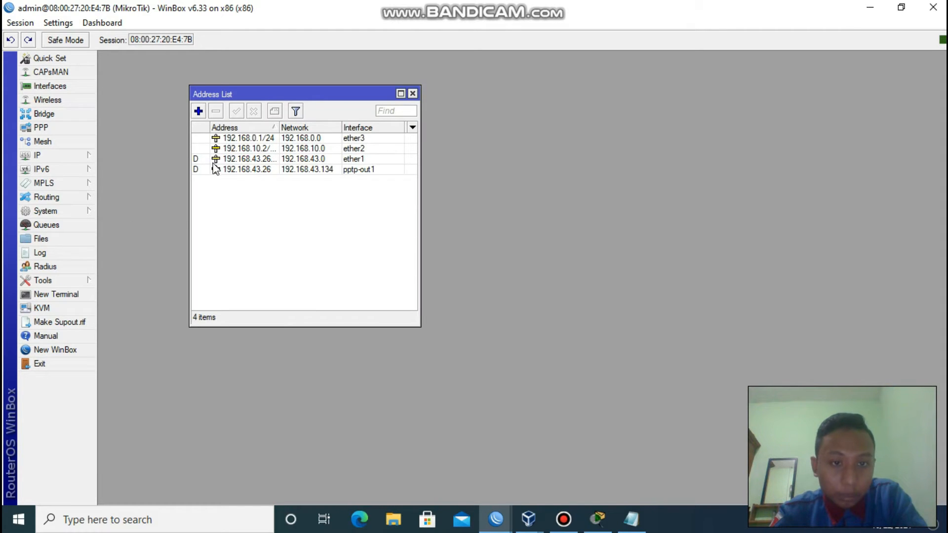
pyautogui.doubleClick(294, 159)
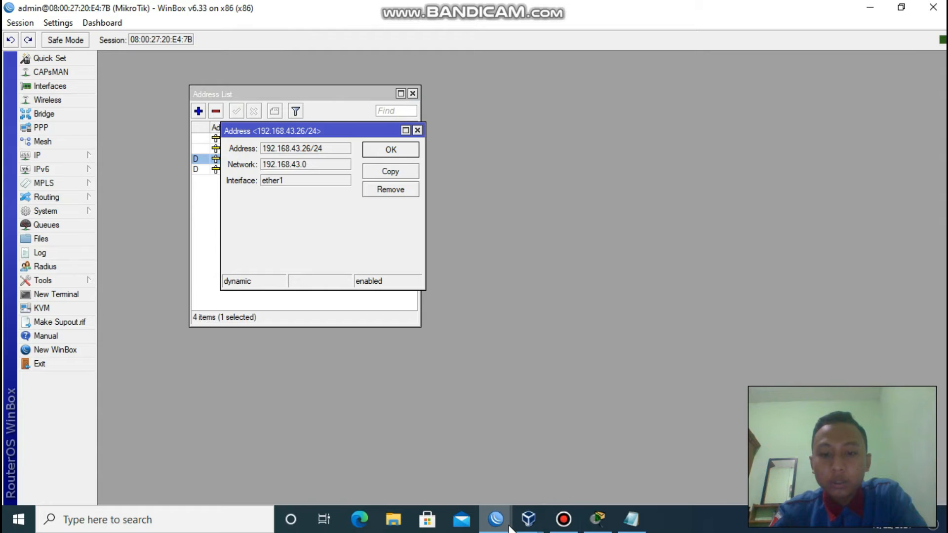
# Switch between the server and client WinBox sessions and restore the client window to a smaller size.
pyautogui.moveTo(495, 518)
pyautogui.click(467, 454)
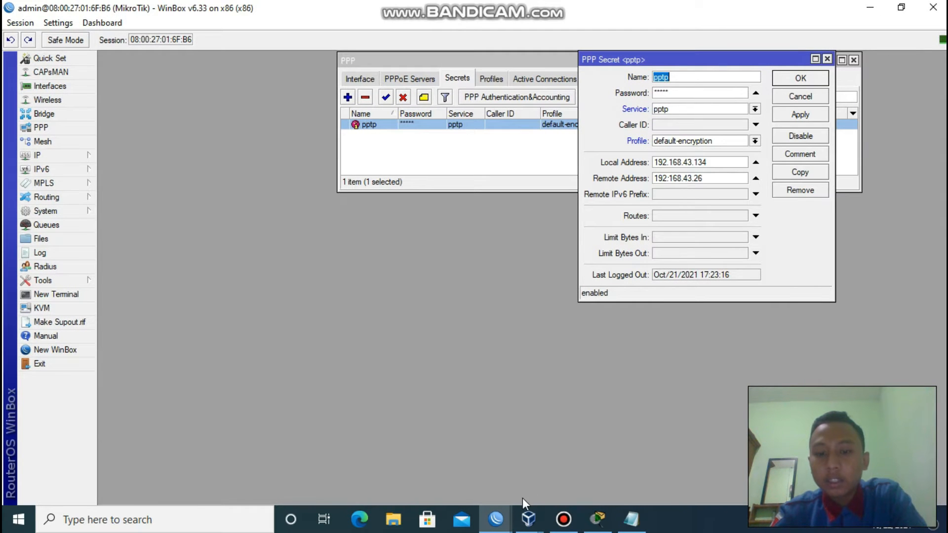
pyautogui.moveTo(496, 517)
pyautogui.click(567, 451)
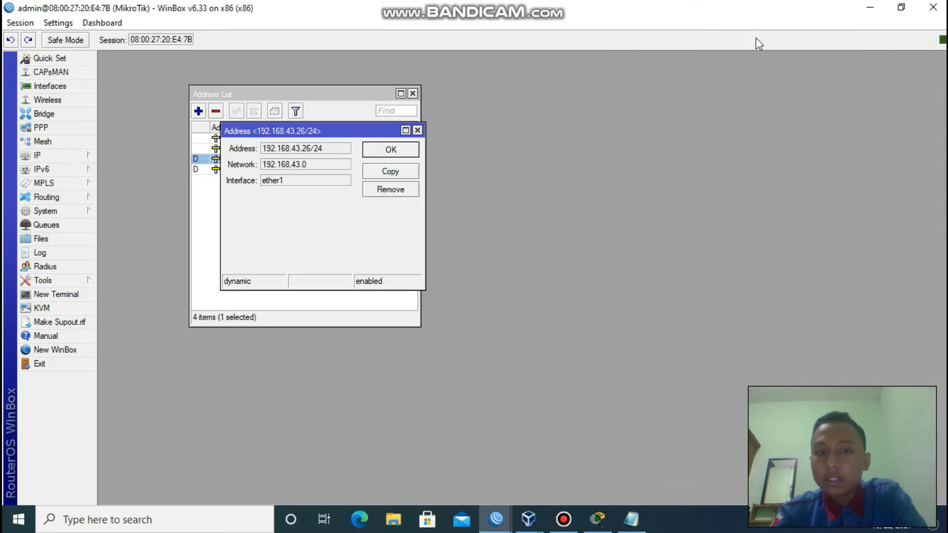
pyautogui.click(901, 7)
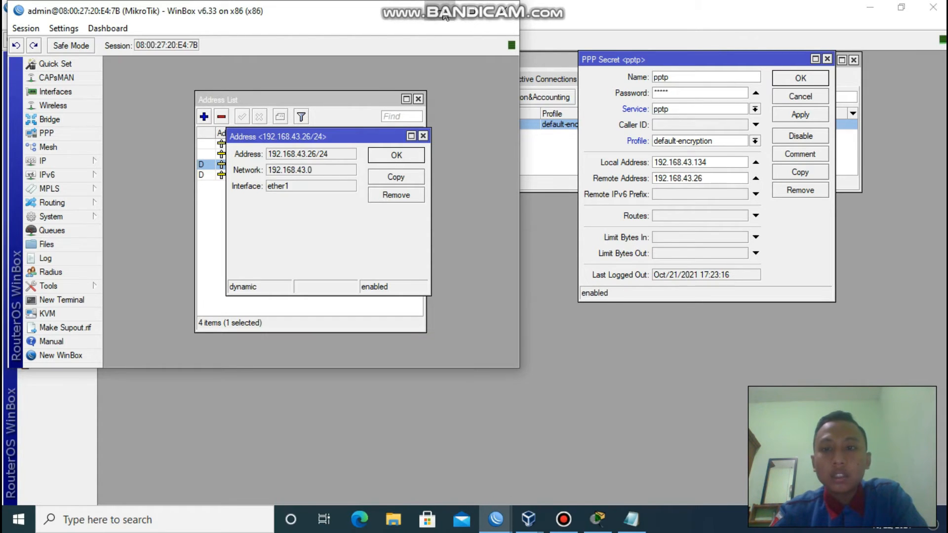
# Close the server's pptp secret and PPP windows, then maximize the client router's session again.
pyautogui.click(869, 182)
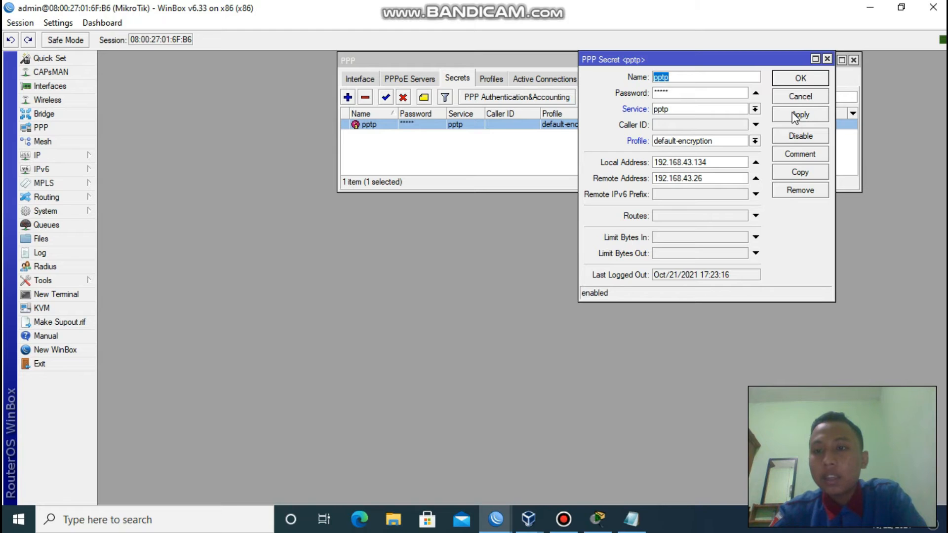
pyautogui.click(828, 59)
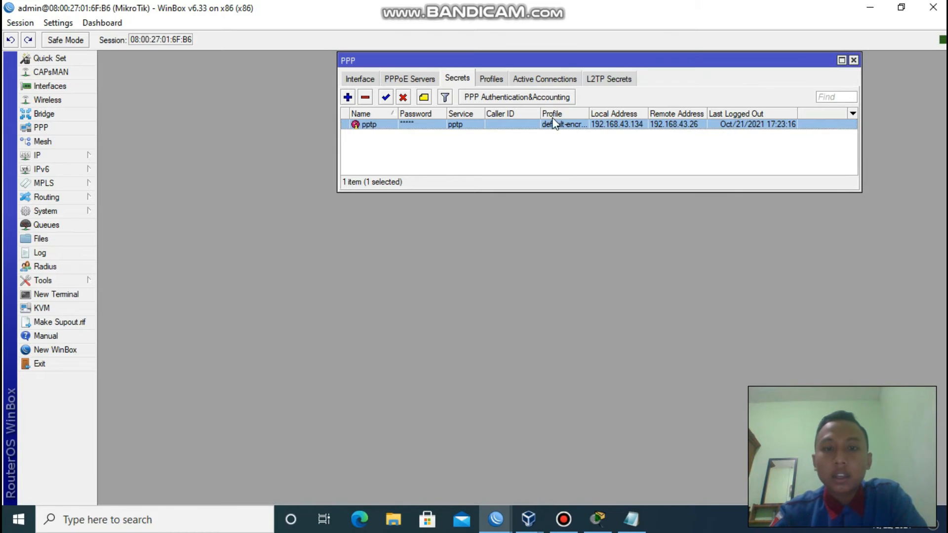
pyautogui.click(854, 60)
pyautogui.moveTo(496, 520)
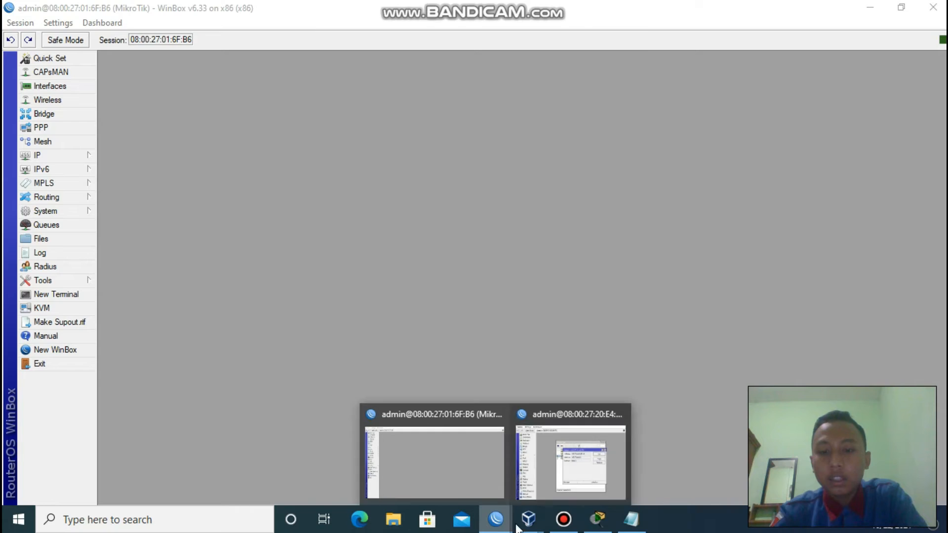
pyautogui.click(555, 480)
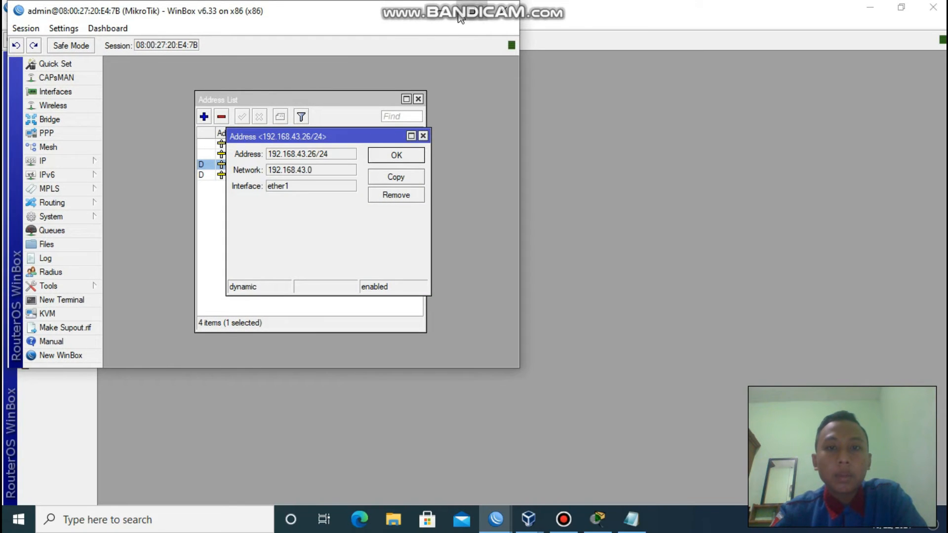
pyautogui.doubleClick(446, 21)
pyautogui.click(417, 130)
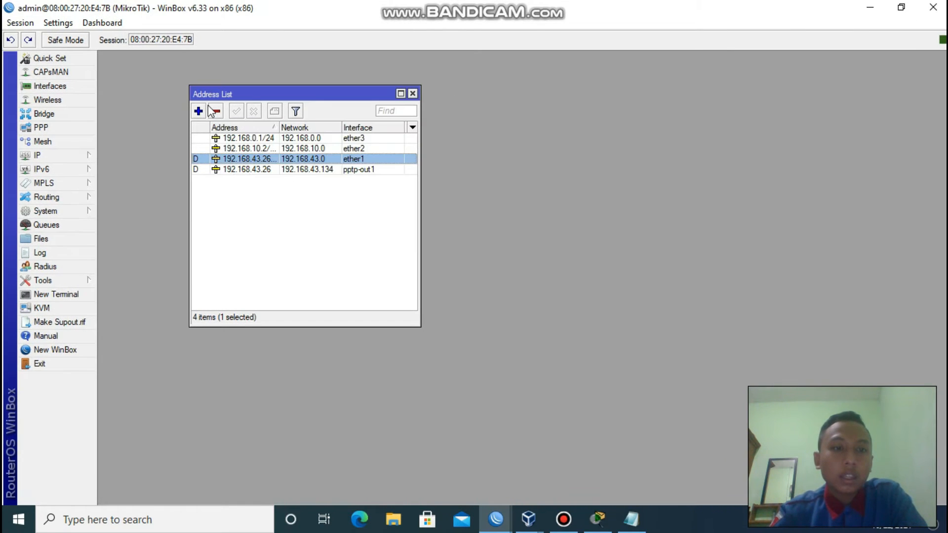
pyautogui.click(233, 149)
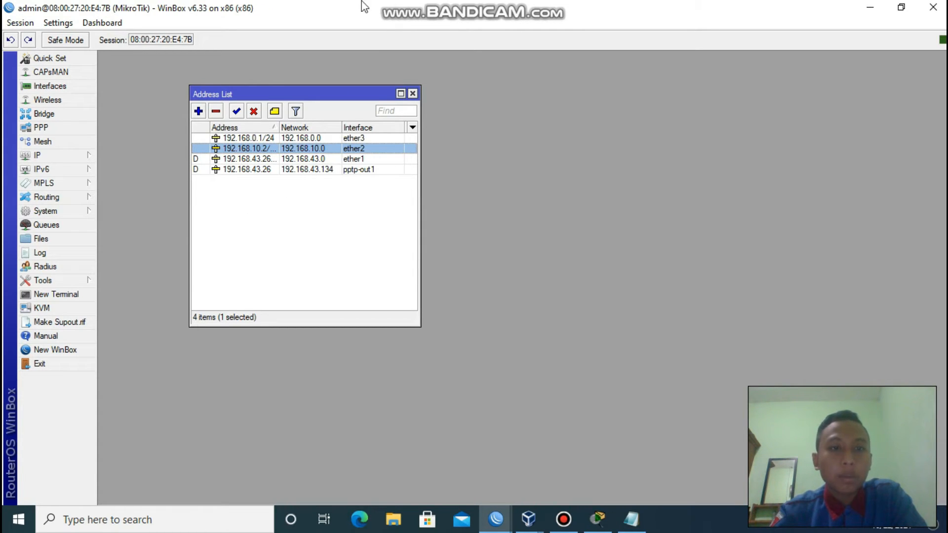
pyautogui.click(527, 519)
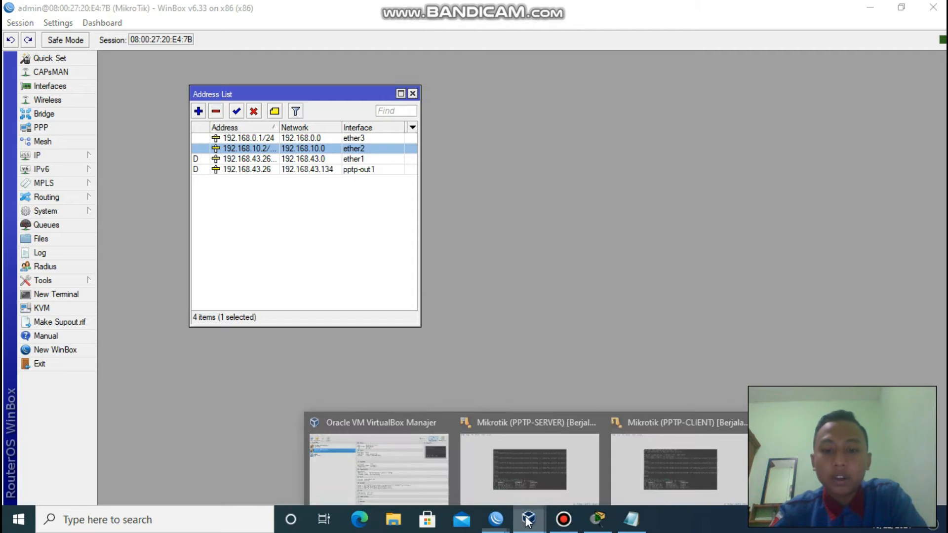
pyautogui.click(316, 447)
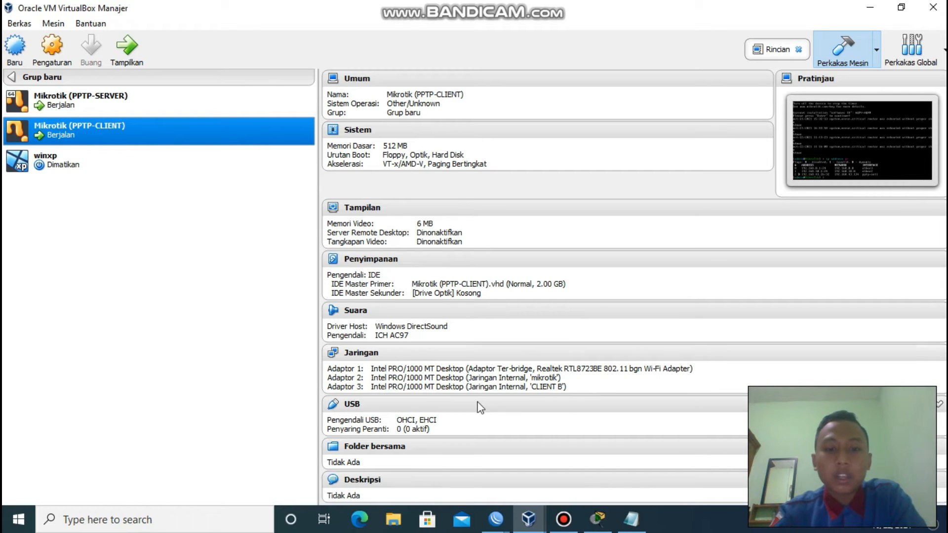
pyautogui.click(528, 518)
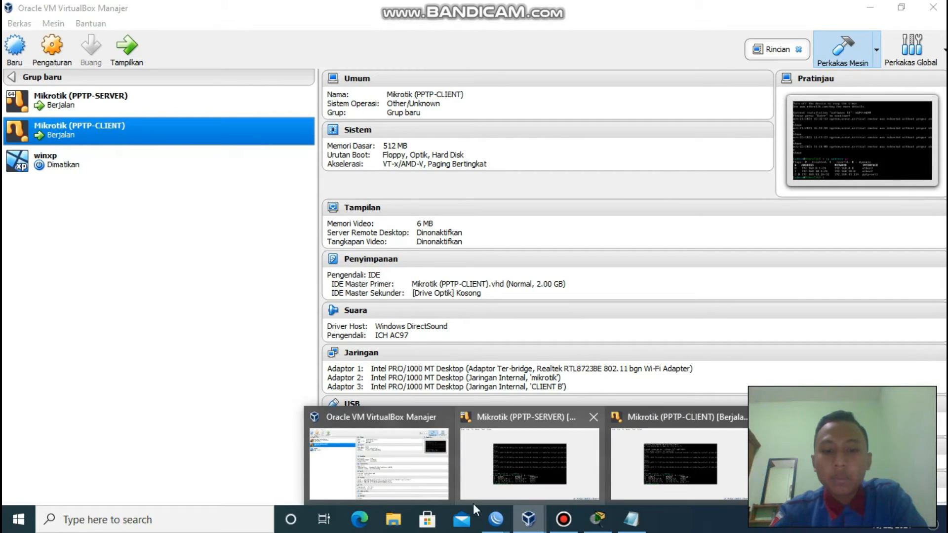
pyautogui.click(617, 460)
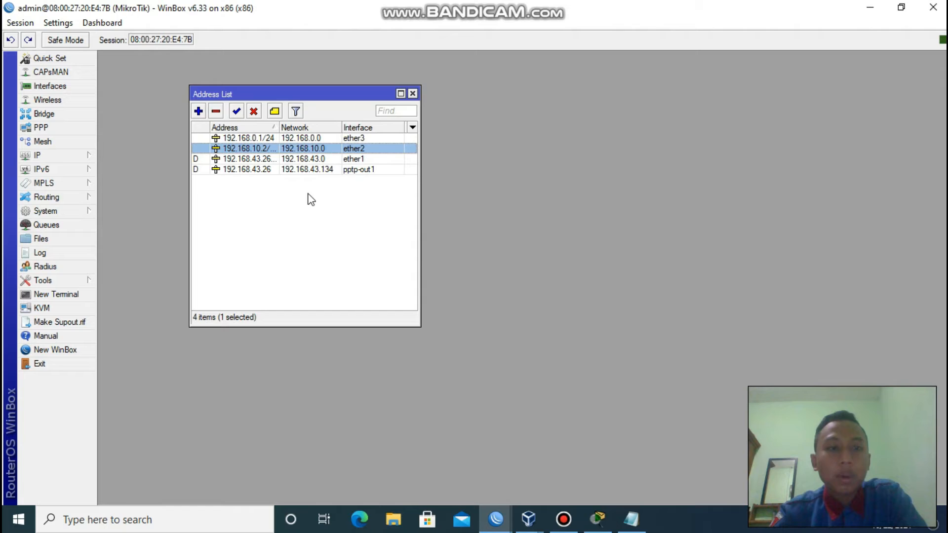
pyautogui.doubleClick(241, 148)
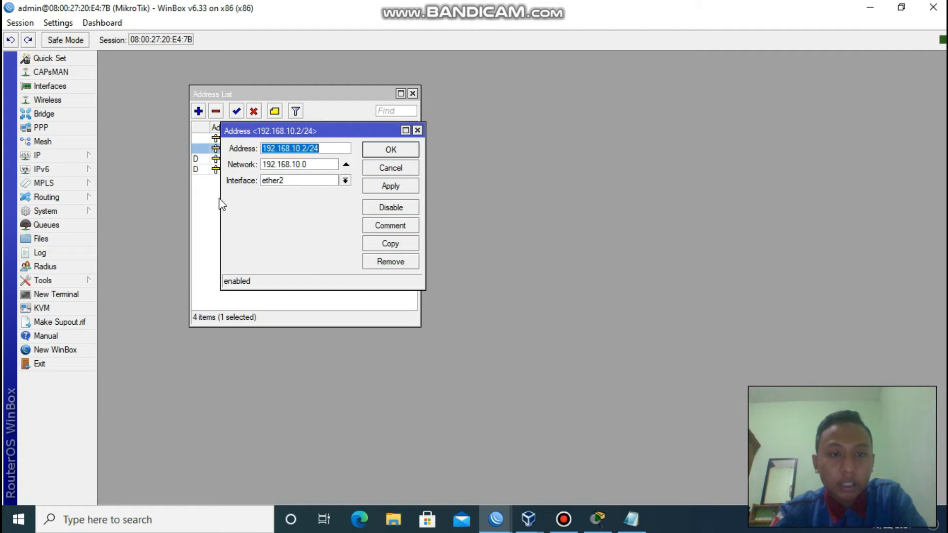
# Close the 192.168.10.2/24 address details and open the 192.168.0.1/24 address for review.
pyautogui.click(418, 130)
pyautogui.doubleClick(261, 138)
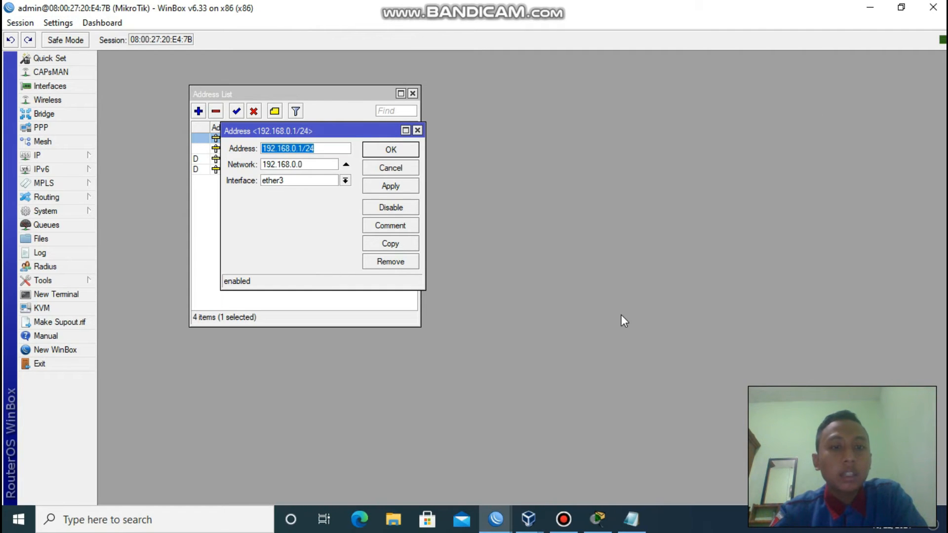
pyautogui.moveTo(528, 518)
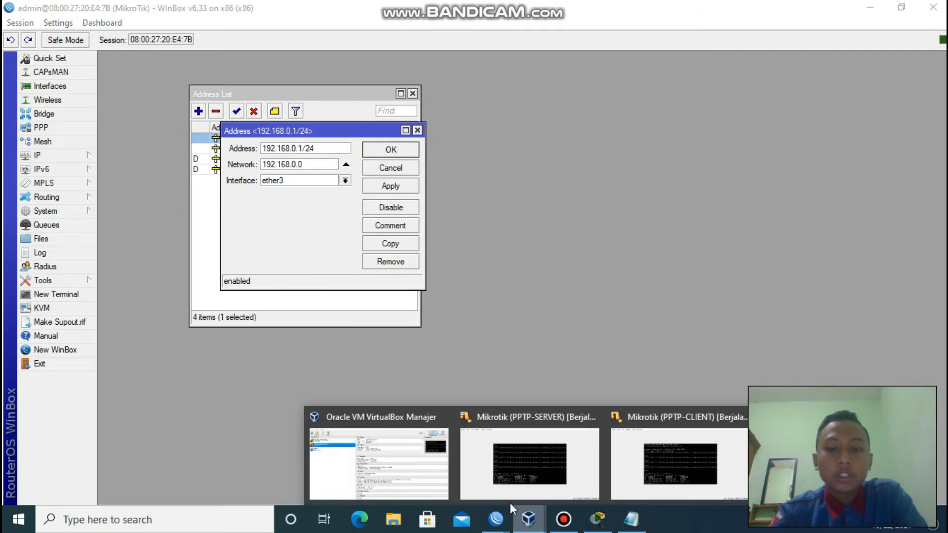
pyautogui.click(418, 472)
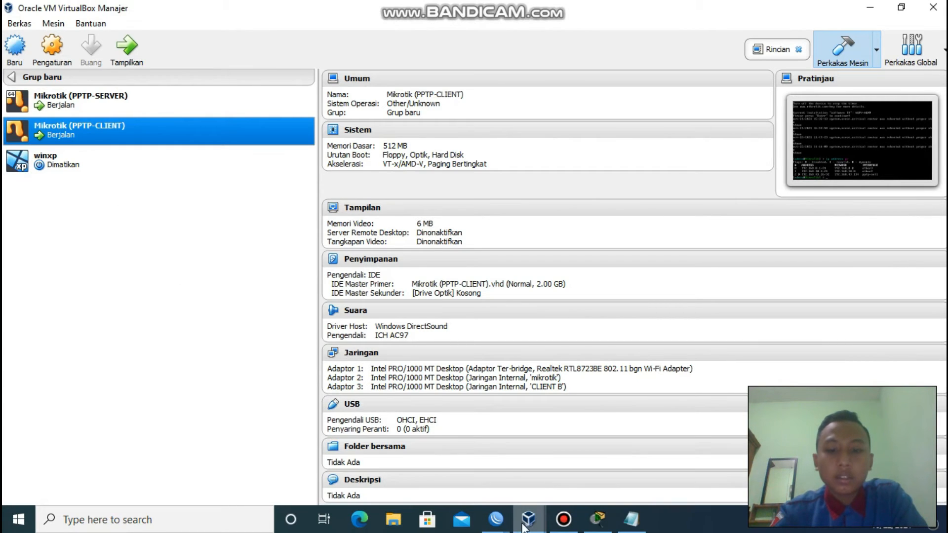
pyautogui.click(503, 522)
pyautogui.click(605, 470)
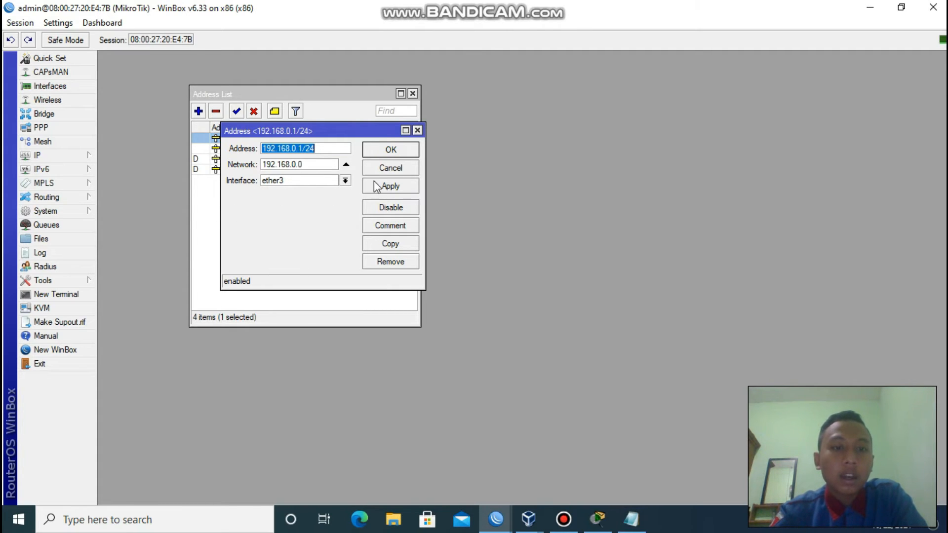
# Apply and confirm 192.168.0.1/24 unchanged, close the Address List, and open the PPP interfaces.
pyautogui.click(399, 190)
pyautogui.click(398, 153)
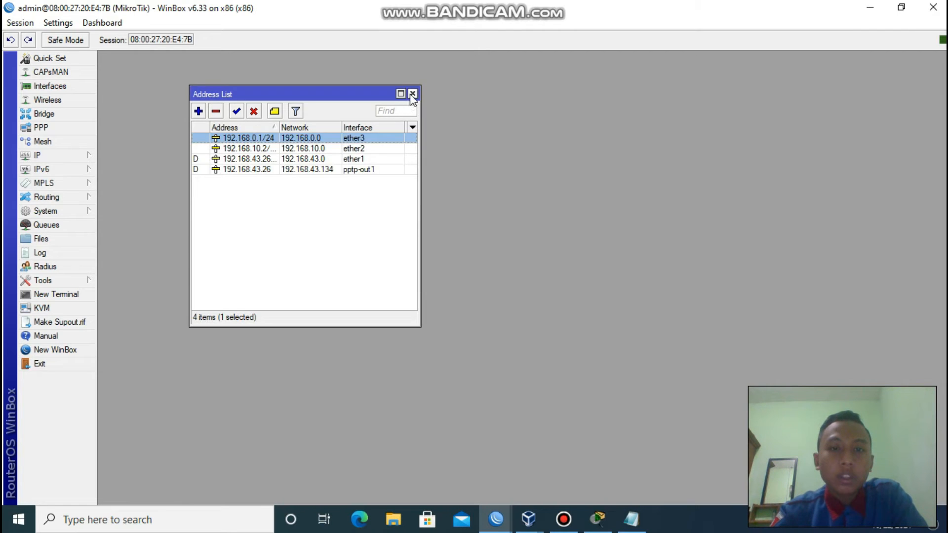
pyautogui.click(413, 94)
pyautogui.click(52, 129)
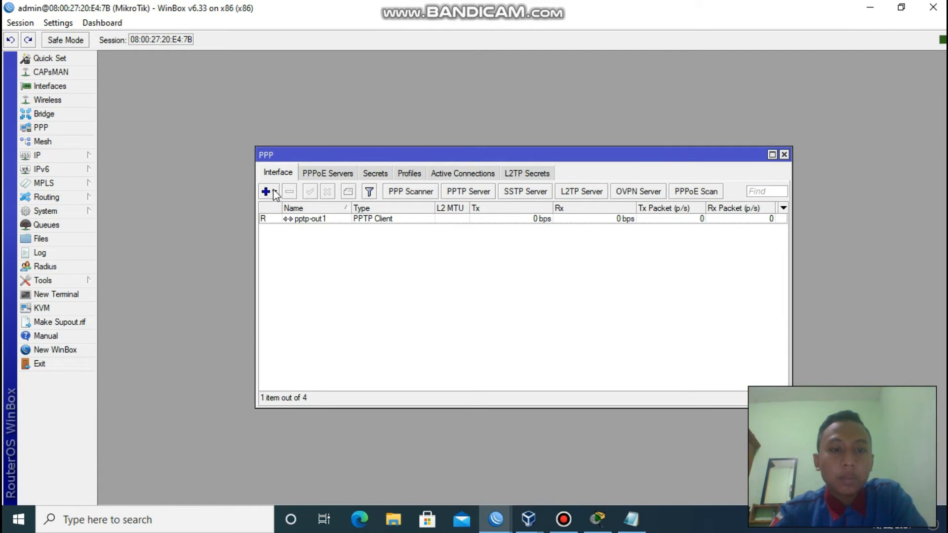
# Preview and discard a new PPTP Client, then open pptp-out1's Dial Out settings connecting to 192.168.10.1.
pyautogui.click(273, 191)
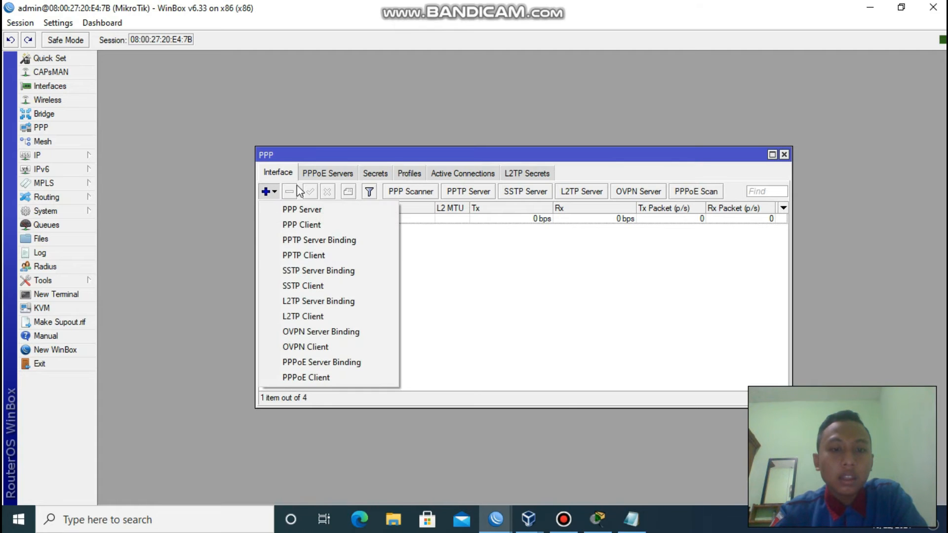
pyautogui.click(353, 259)
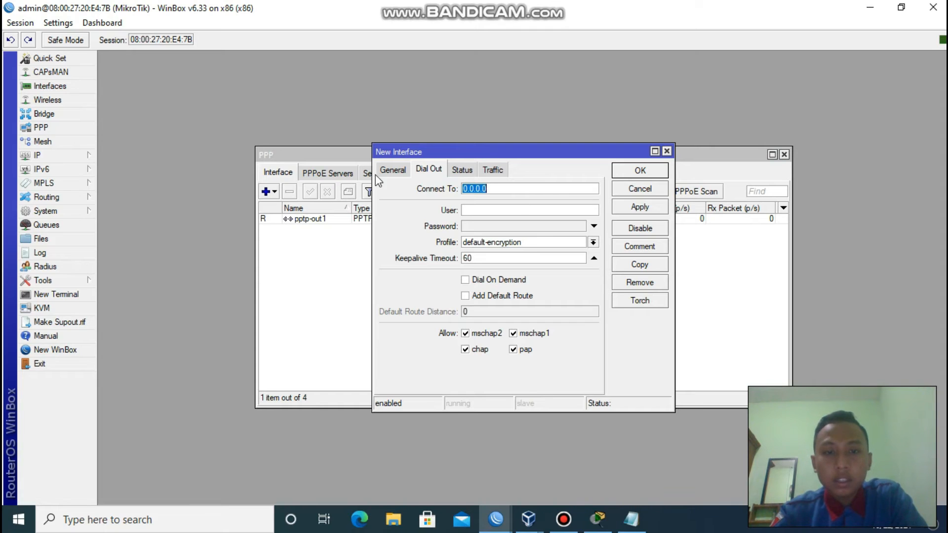
pyautogui.click(391, 170)
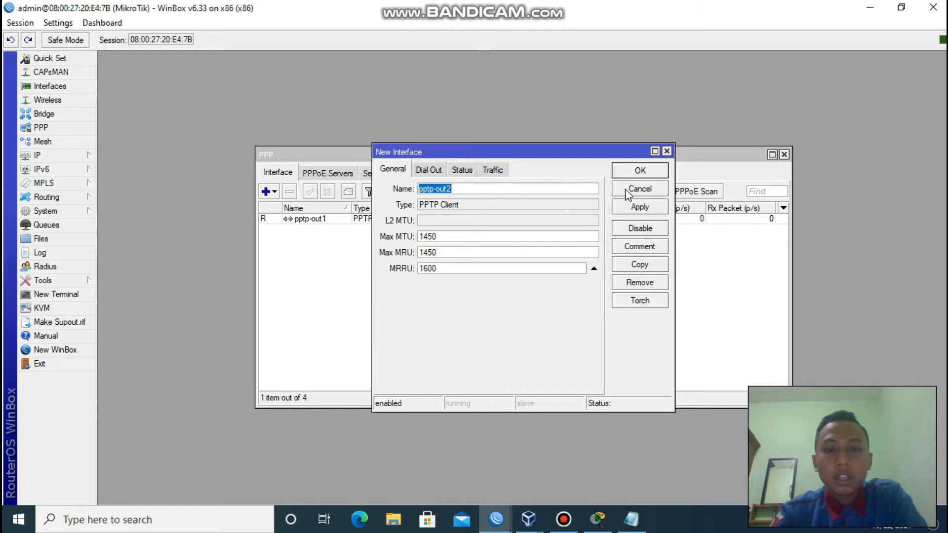
pyautogui.click(428, 171)
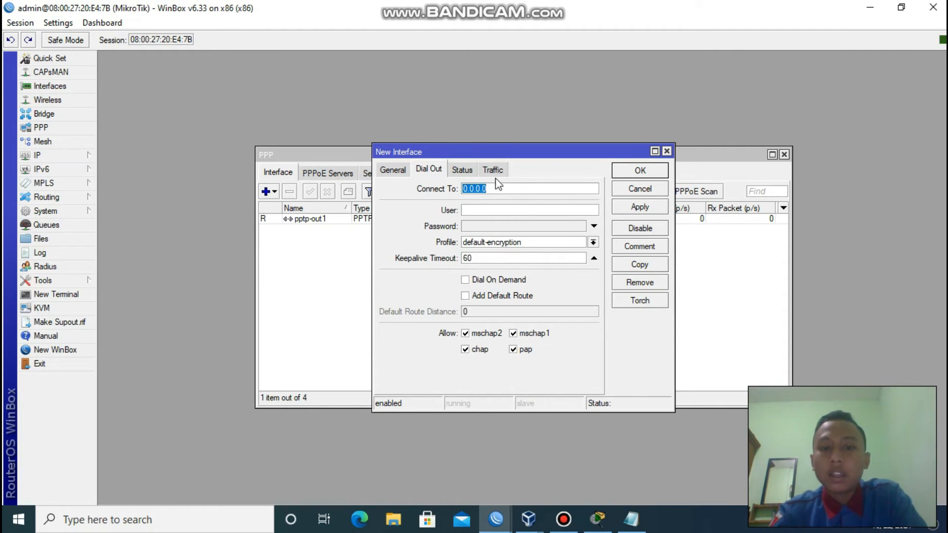
pyautogui.click(667, 152)
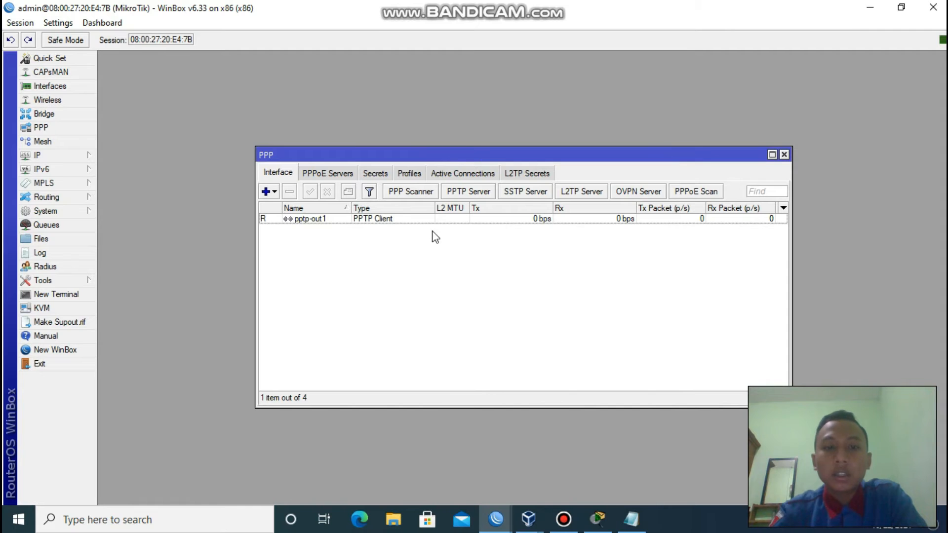
pyautogui.doubleClick(402, 218)
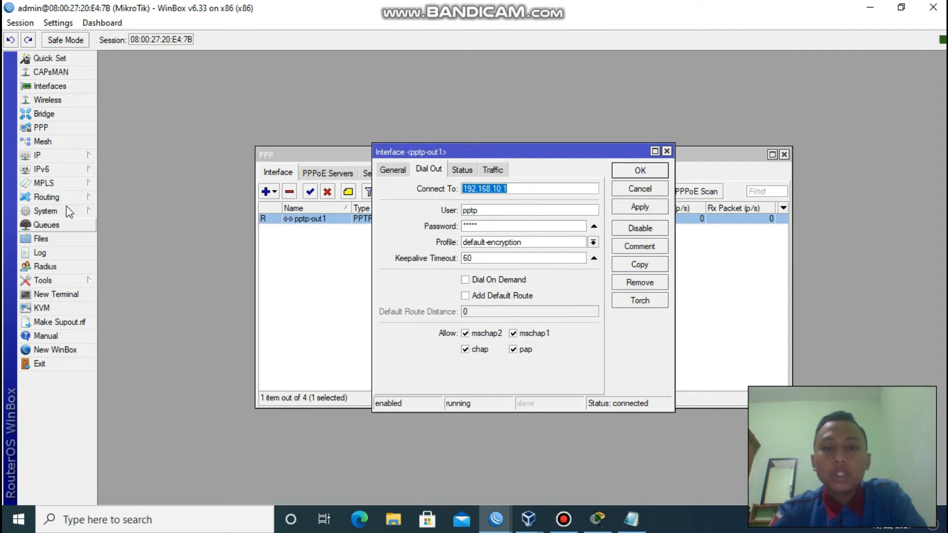
pyautogui.click(525, 190)
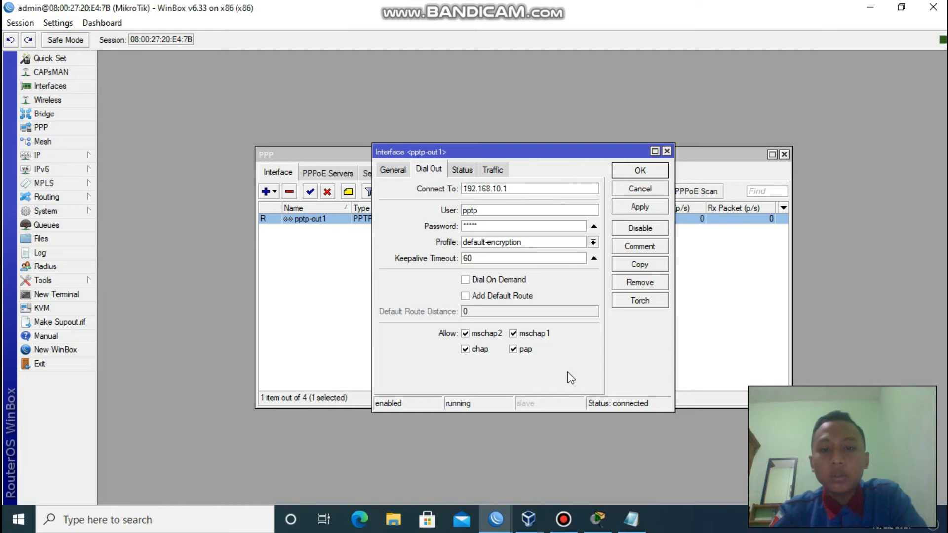
# On the server router session, open the 192.168.10.1/24 address from IP Addresses.
pyautogui.moveTo(496, 524)
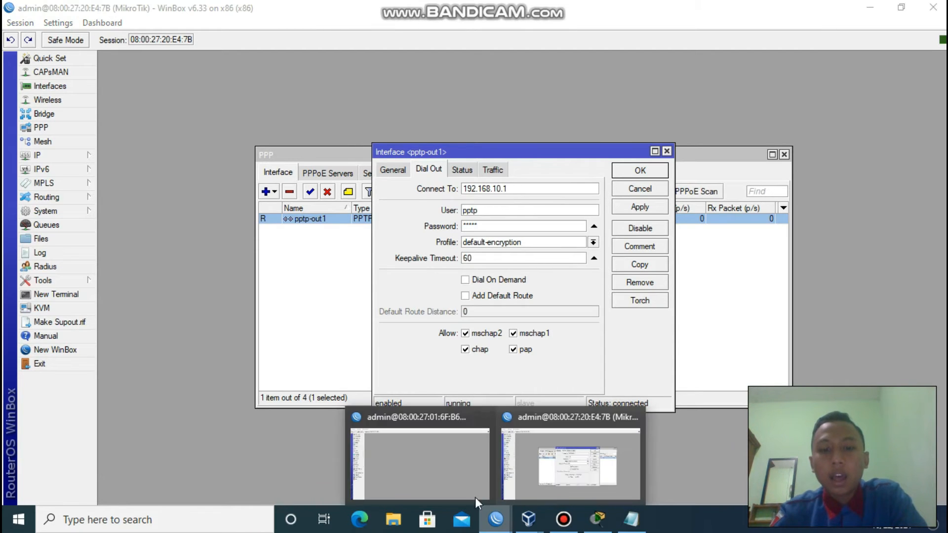
pyautogui.click(454, 459)
pyautogui.click(47, 156)
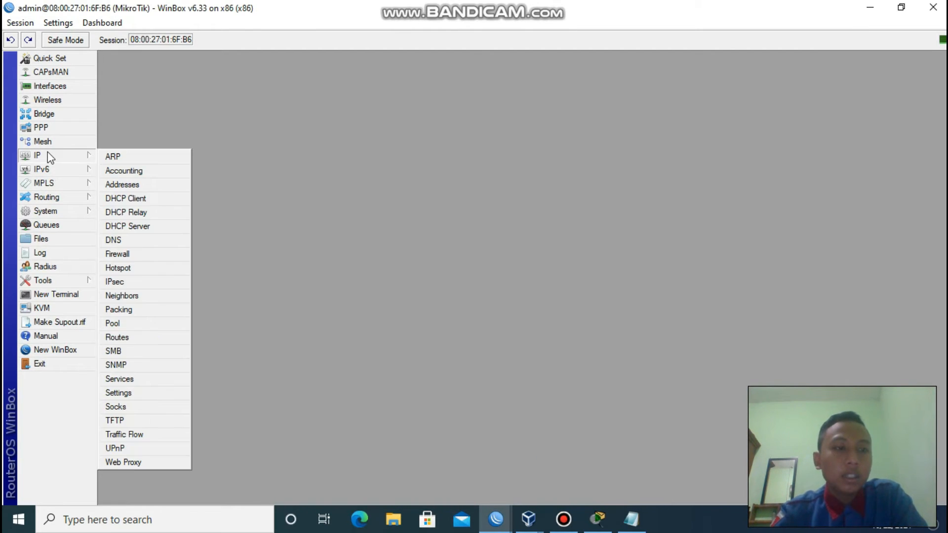
pyautogui.click(153, 185)
pyautogui.doubleClick(366, 145)
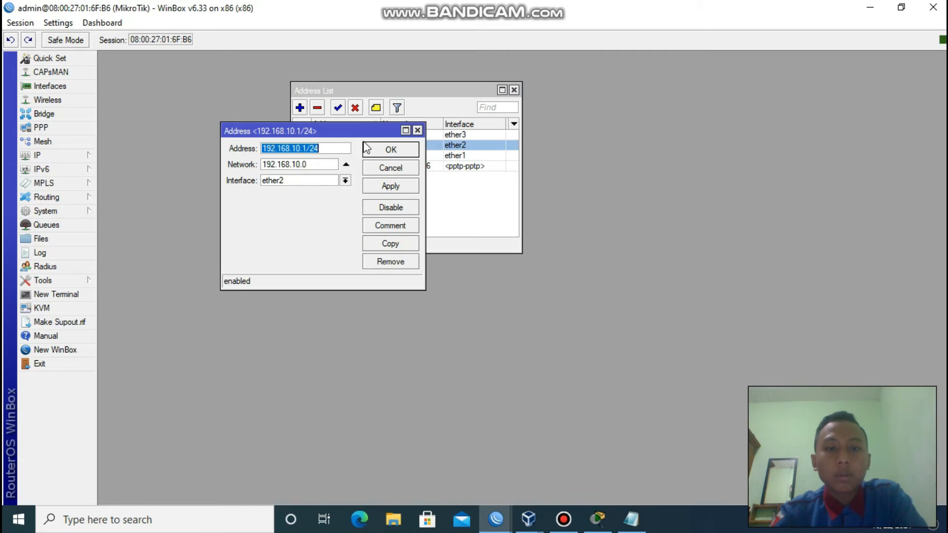
pyautogui.click(327, 148)
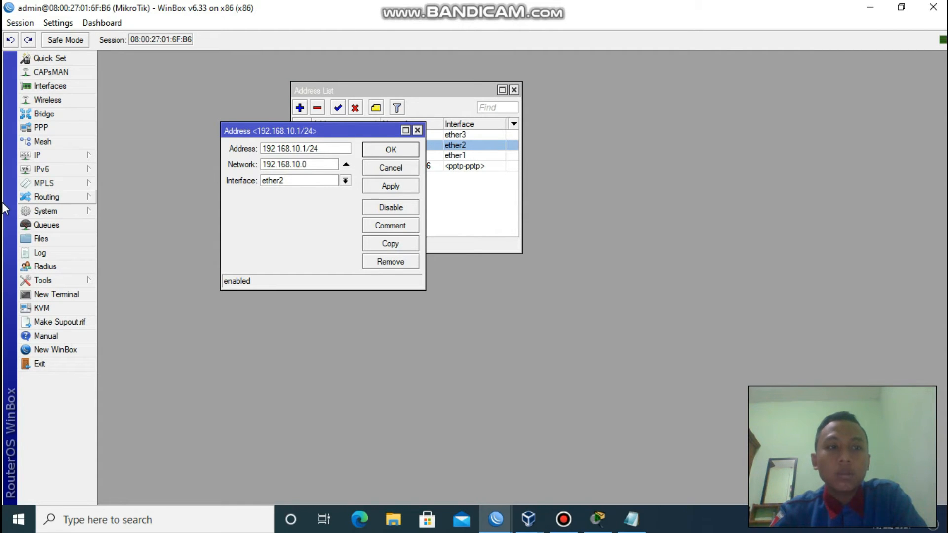
# Check the PPTP-SERVER VM details in VirtualBox, then shrink the server WinBox window alongside the client's.
pyautogui.click(528, 518)
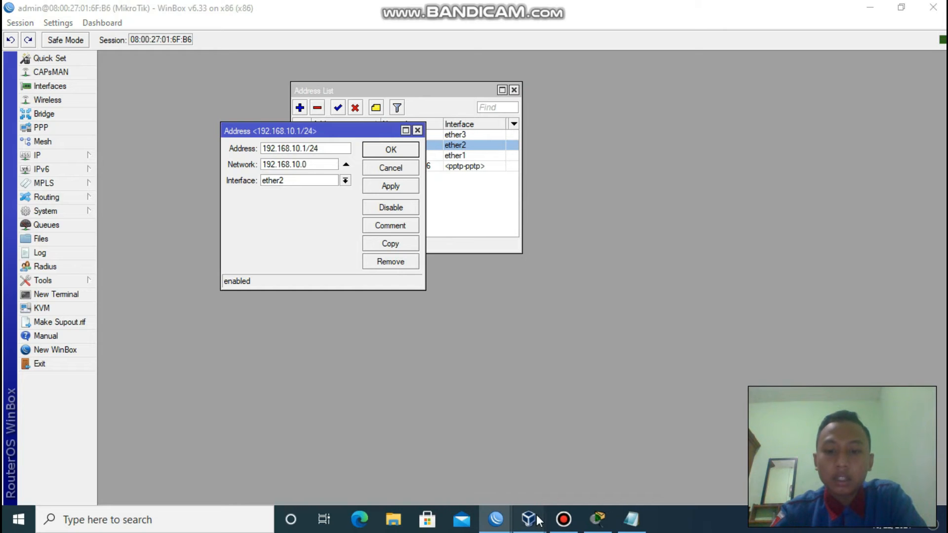
pyautogui.click(380, 460)
pyautogui.click(87, 93)
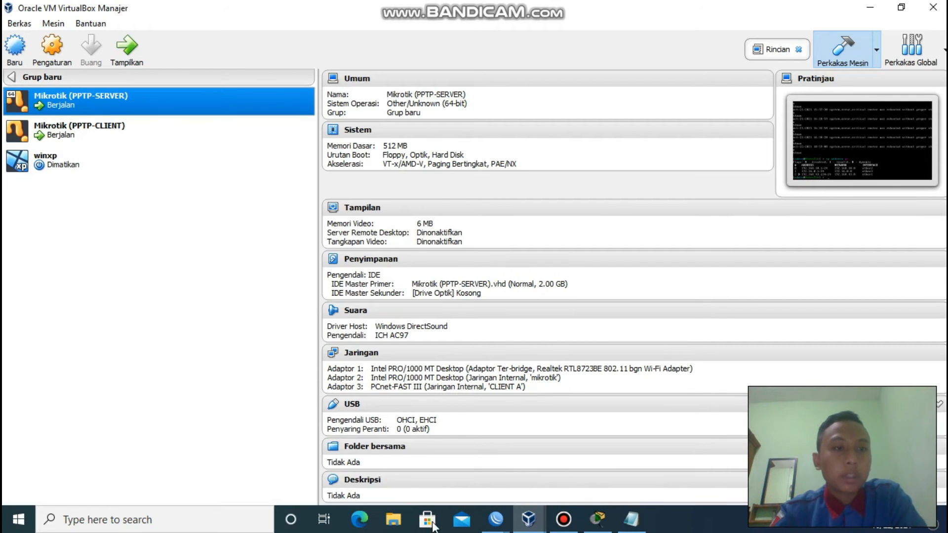
pyautogui.click(496, 518)
pyautogui.click(442, 487)
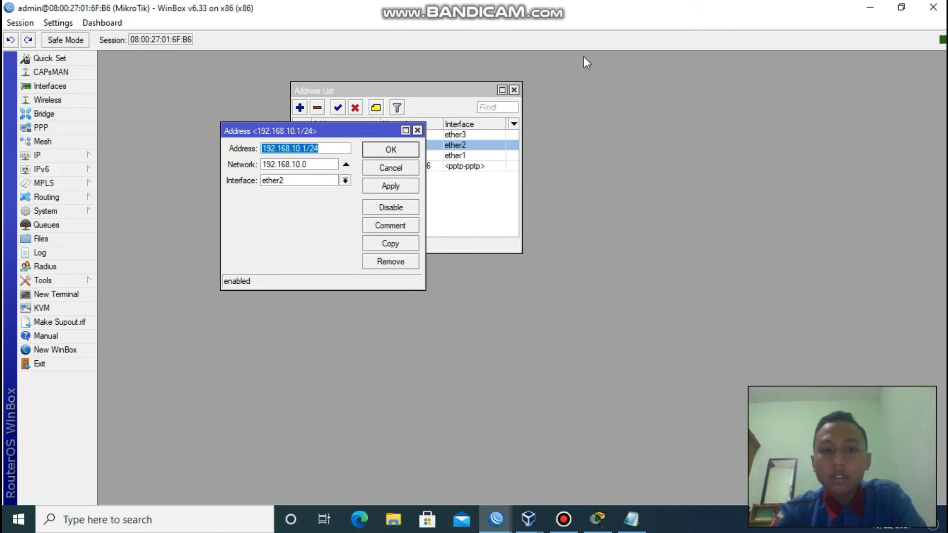
pyautogui.click(901, 7)
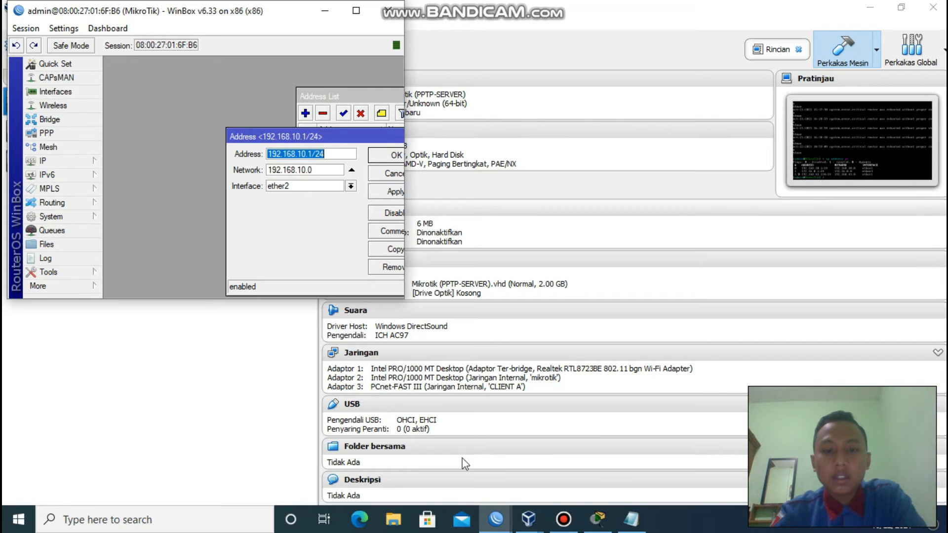
pyautogui.click(496, 519)
pyautogui.click(560, 481)
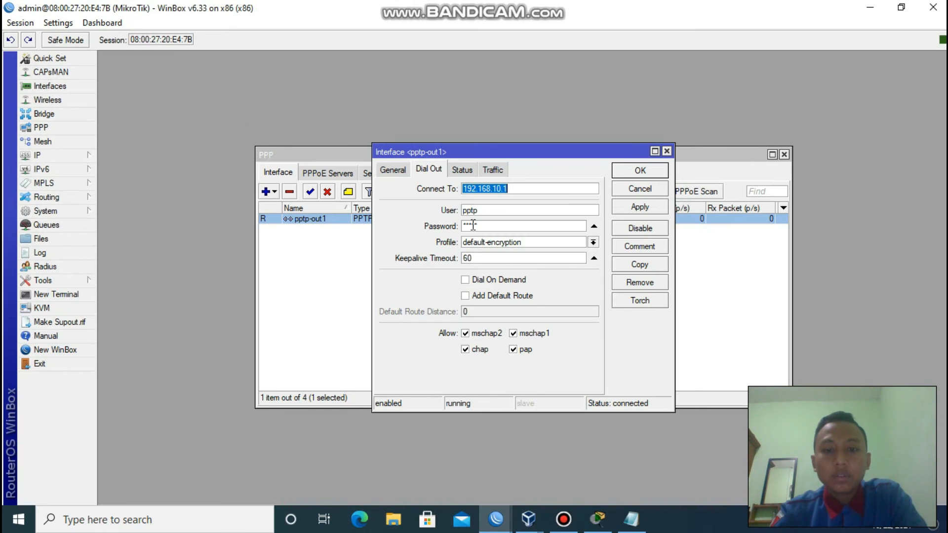
pyautogui.click(496, 518)
pyautogui.click(411, 459)
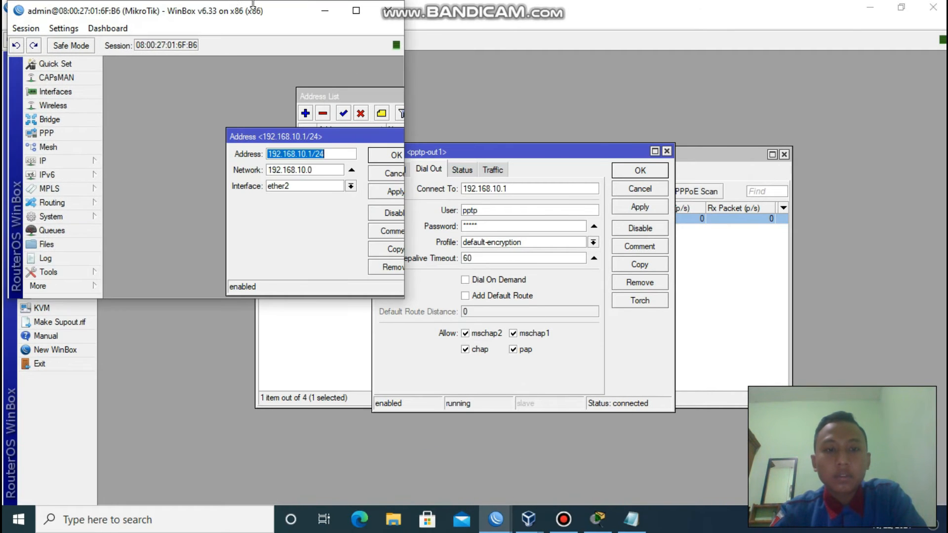
# Keep ether2 as the 192.168.10.1/24 address's interface and hide the server WinBox window.
pyautogui.click(324, 188)
pyautogui.click(294, 136)
pyautogui.moveTo(245, 141); pyautogui.dragTo(150, 100)
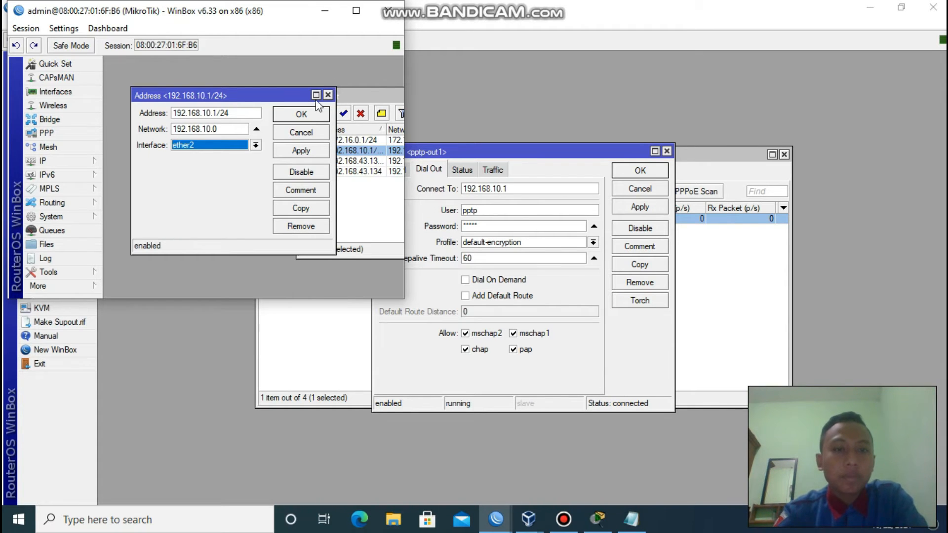
pyautogui.click(325, 11)
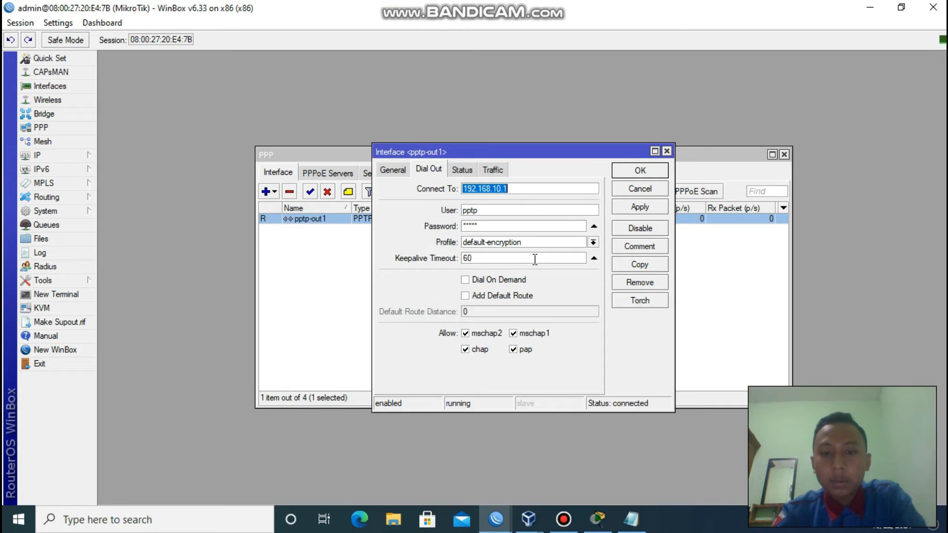
# Apply and close the pptp-out1 settings, then close the client router's PPP window.
pyautogui.click(652, 206)
pyautogui.click(645, 173)
pyautogui.click(466, 329)
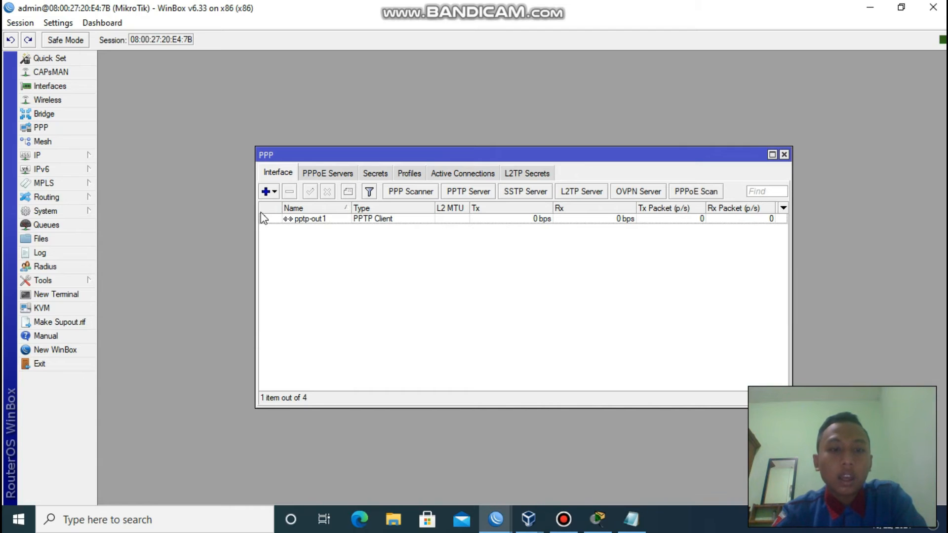
pyautogui.click(783, 155)
# On the server session, close the Address List and the 192.168.10.1/24 address details.
pyautogui.click(495, 520)
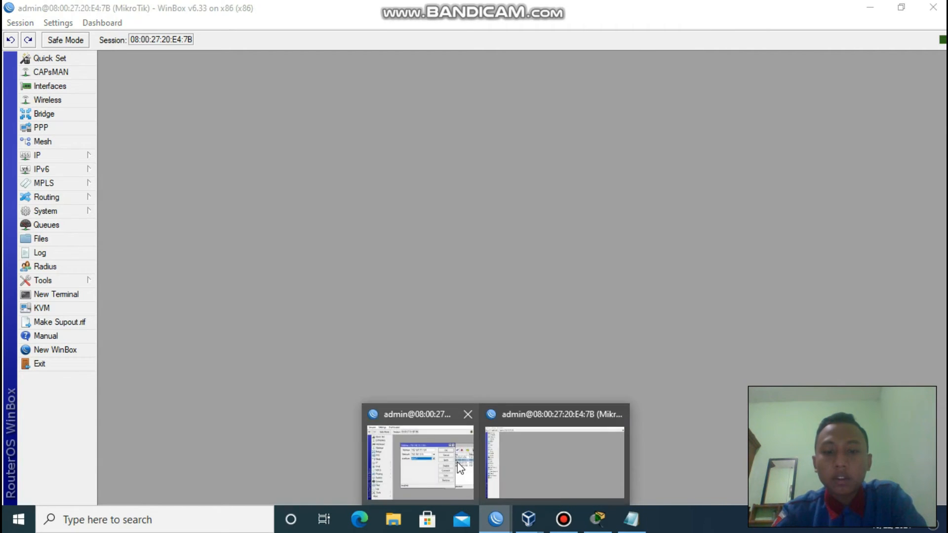
pyautogui.click(457, 462)
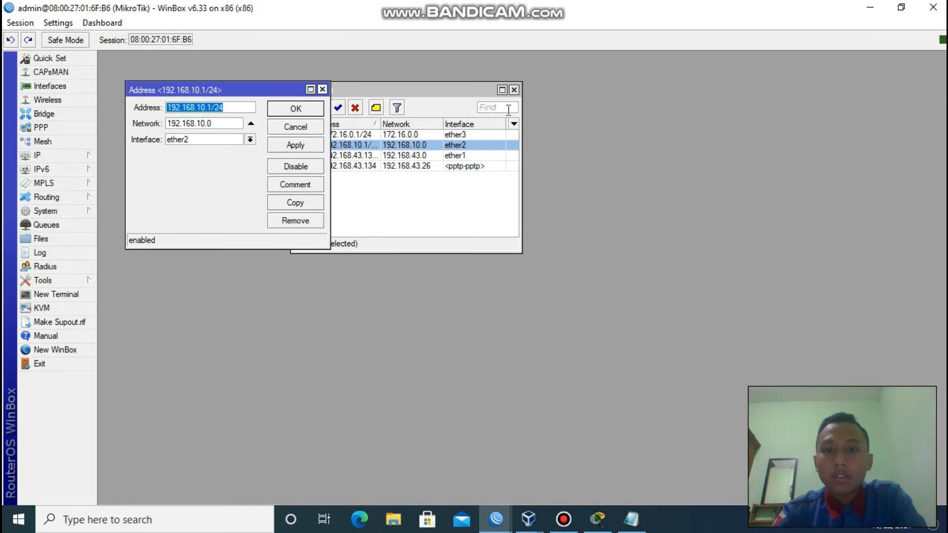
pyautogui.click(514, 90)
pyautogui.click(322, 89)
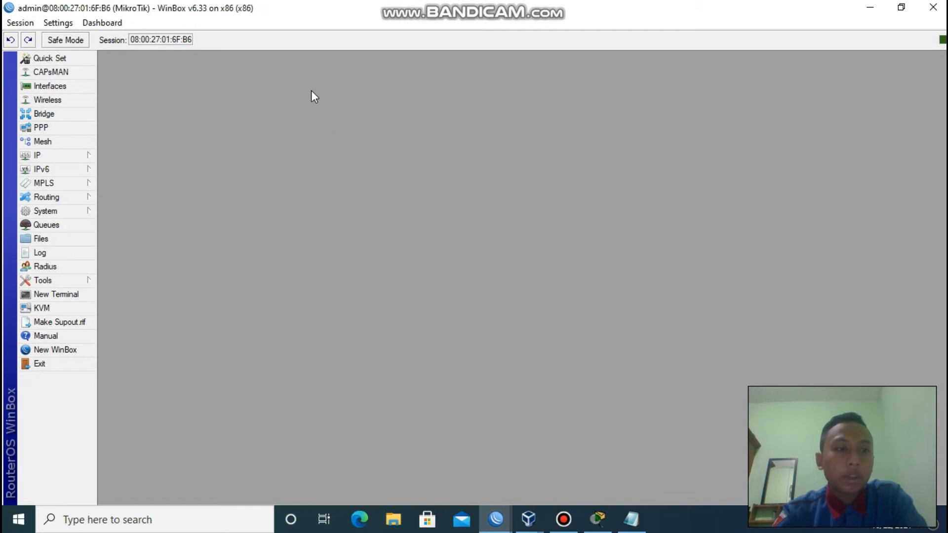
# Open the server's PPP Active Connections and select the connected pptp session.
pyautogui.click(64, 126)
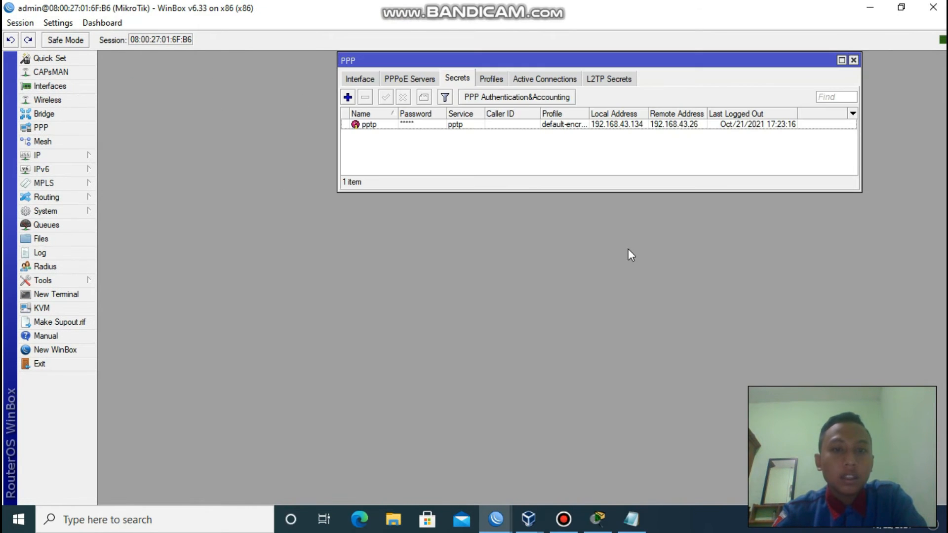
pyautogui.click(540, 82)
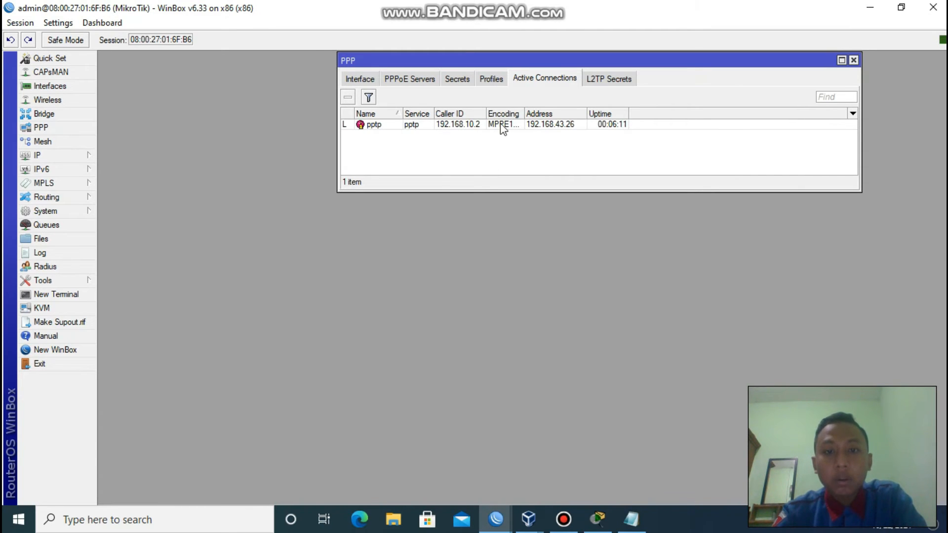
pyautogui.click(451, 125)
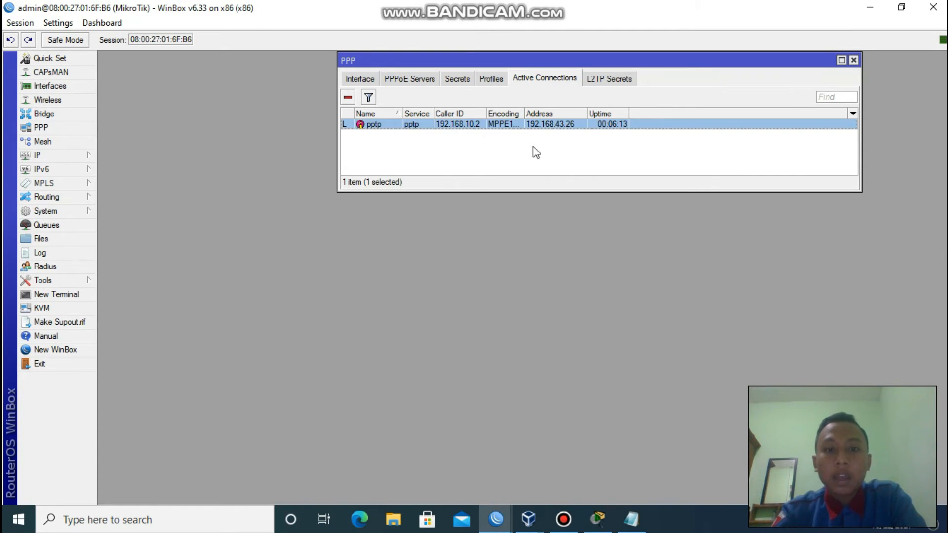
# On the client router, check the pptp-out1 tunnel address in IP Addresses, then close the list.
pyautogui.moveTo(499, 518)
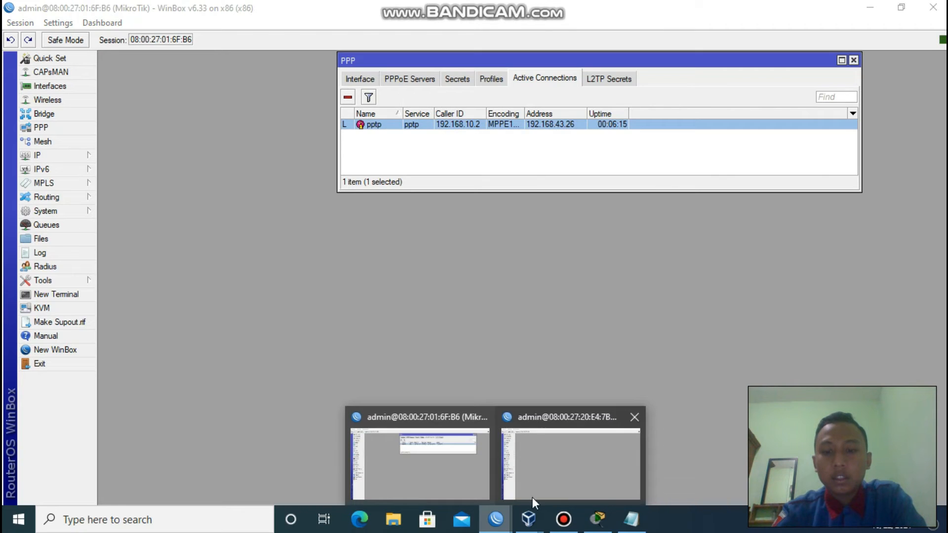
pyautogui.click(551, 462)
pyautogui.click(52, 156)
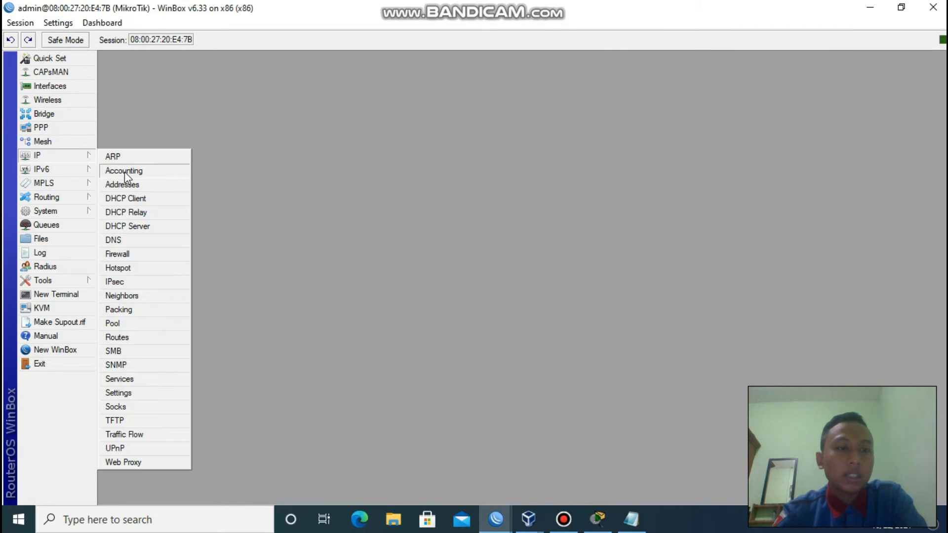
pyautogui.click(140, 185)
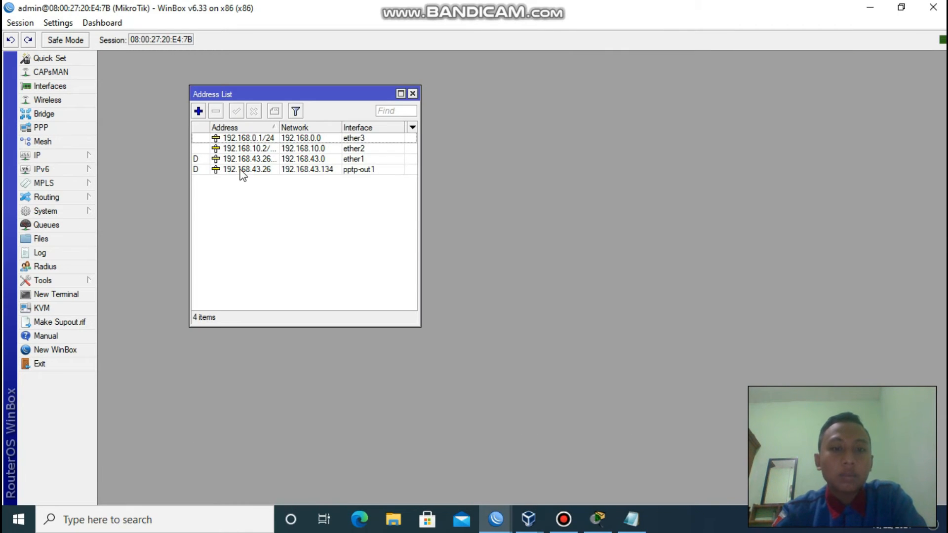
pyautogui.click(362, 170)
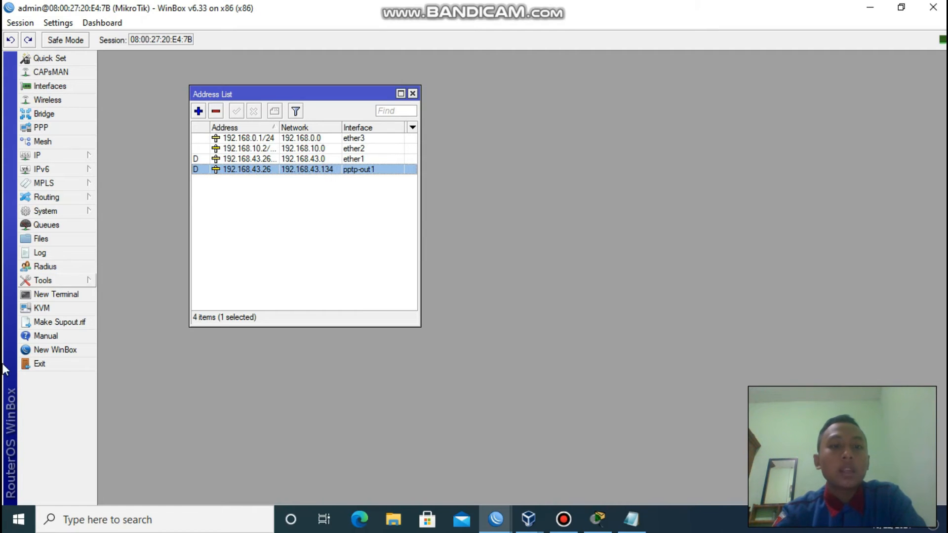
pyautogui.click(412, 93)
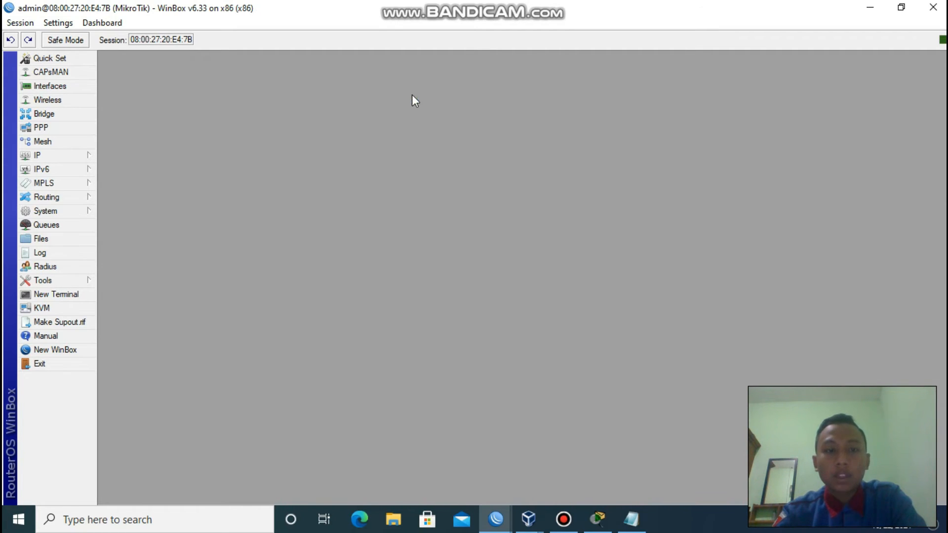
# Widen the server's Encoding column to read MPPE128 for the 192.168.10.2 connection, then close PPP.
pyautogui.moveTo(499, 526)
pyautogui.click(464, 469)
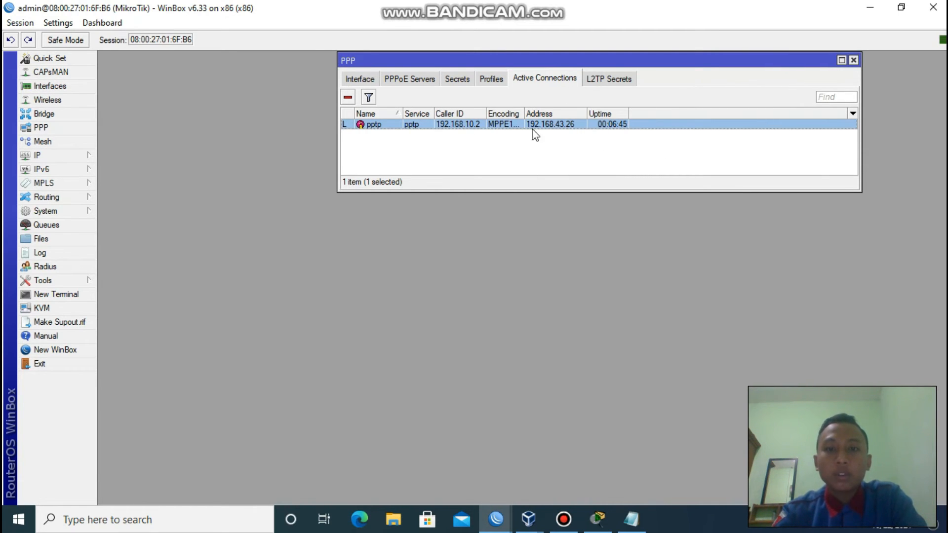
pyautogui.moveTo(524, 114); pyautogui.dragTo(548, 114)
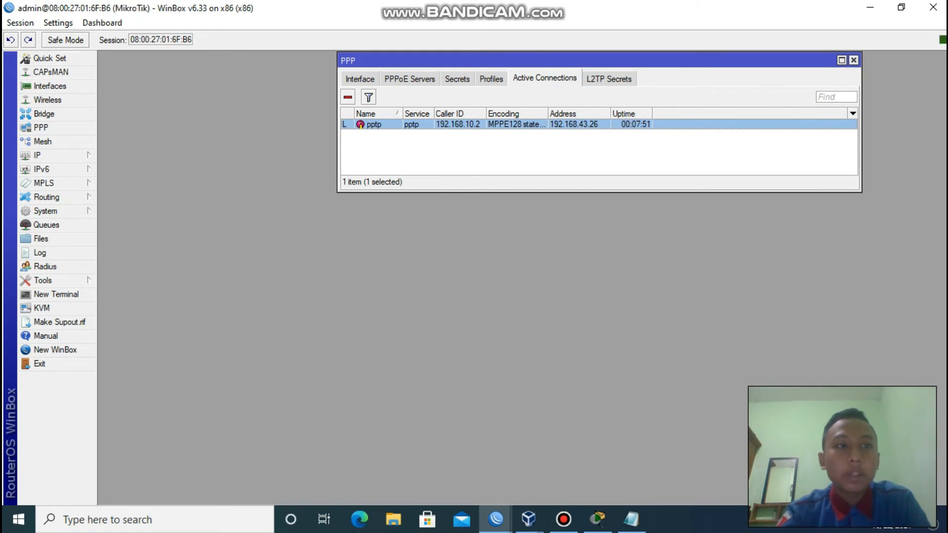
pyautogui.click(853, 60)
# Bring VirtualBox Manager forward, then return to the server router's WinBox session.
pyautogui.moveTo(528, 519)
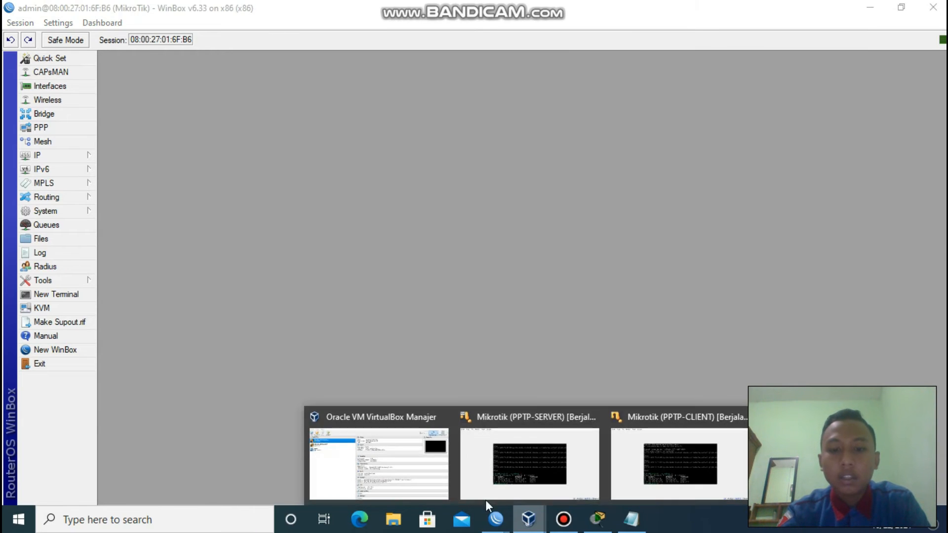
pyautogui.click(396, 489)
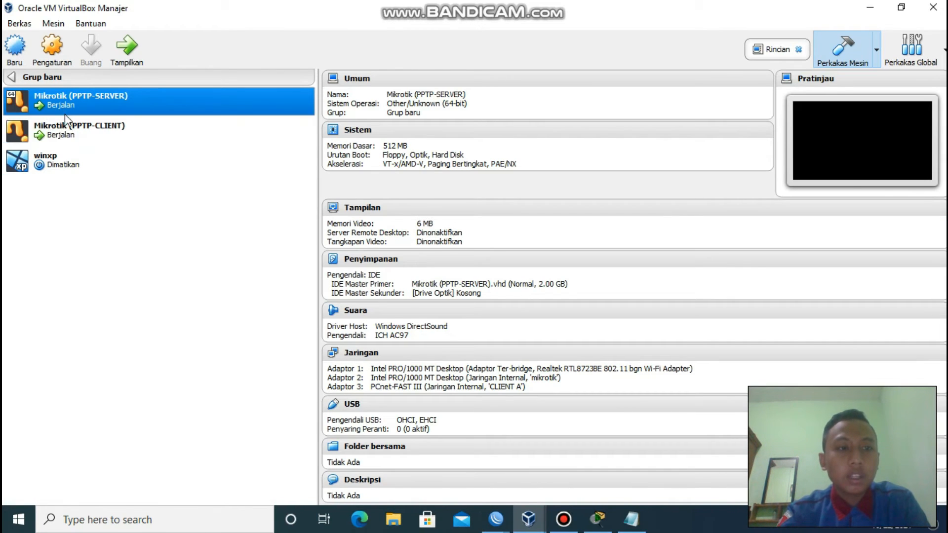
pyautogui.click(495, 518)
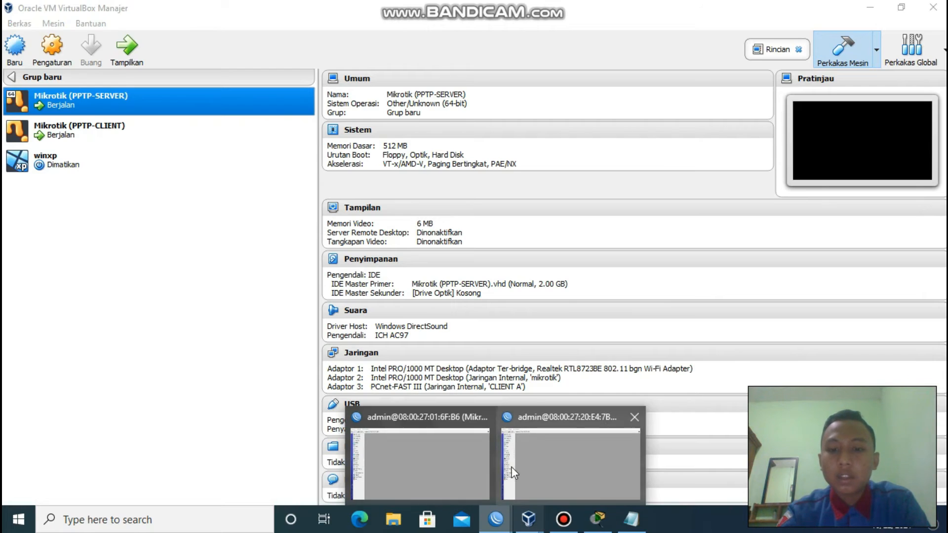
pyautogui.click(415, 454)
# On the client router session, open IP Addresses and shrink the Address List window.
pyautogui.moveTo(495, 519)
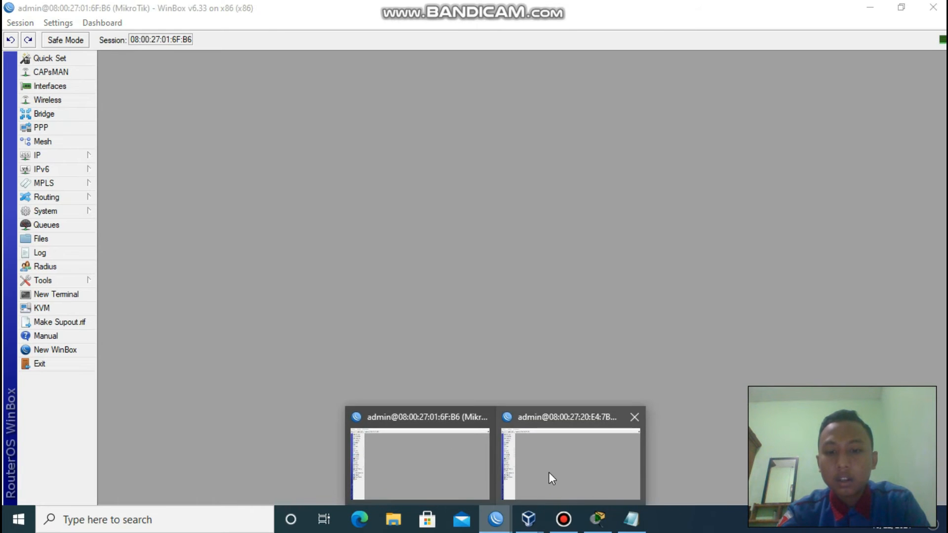
pyautogui.click(552, 478)
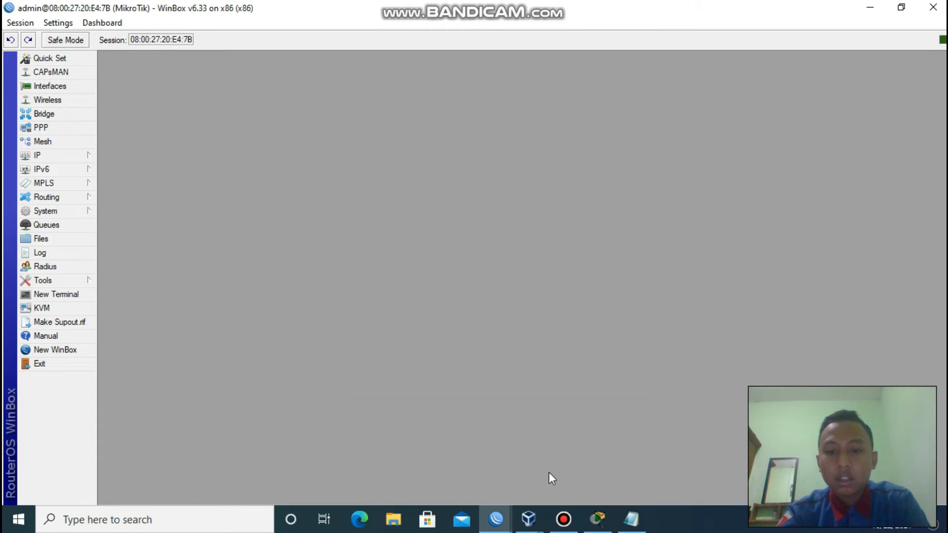
pyautogui.click(54, 154)
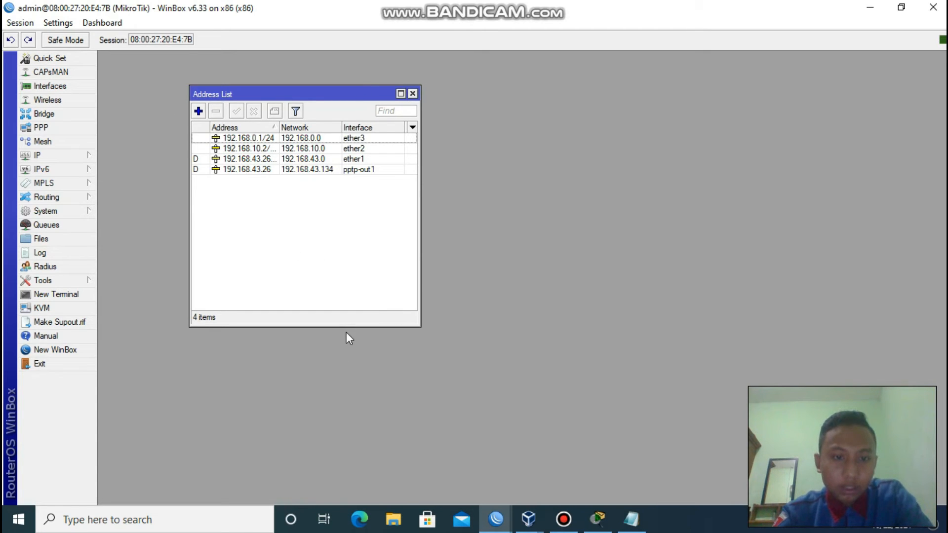
pyautogui.moveTo(343, 327); pyautogui.dragTo(331, 214)
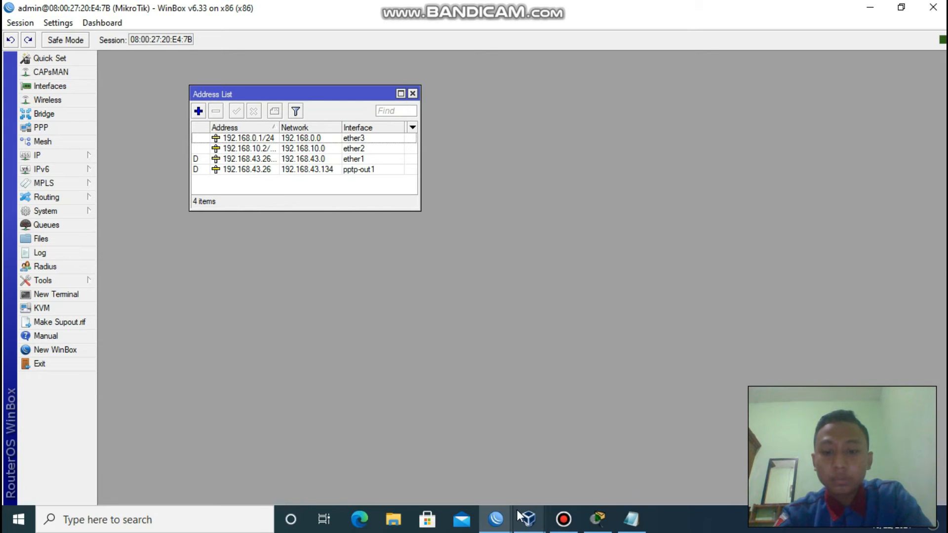
# Open the server's Address List, shrink it and move it to the top-left beside the menu.
pyautogui.click(420, 445)
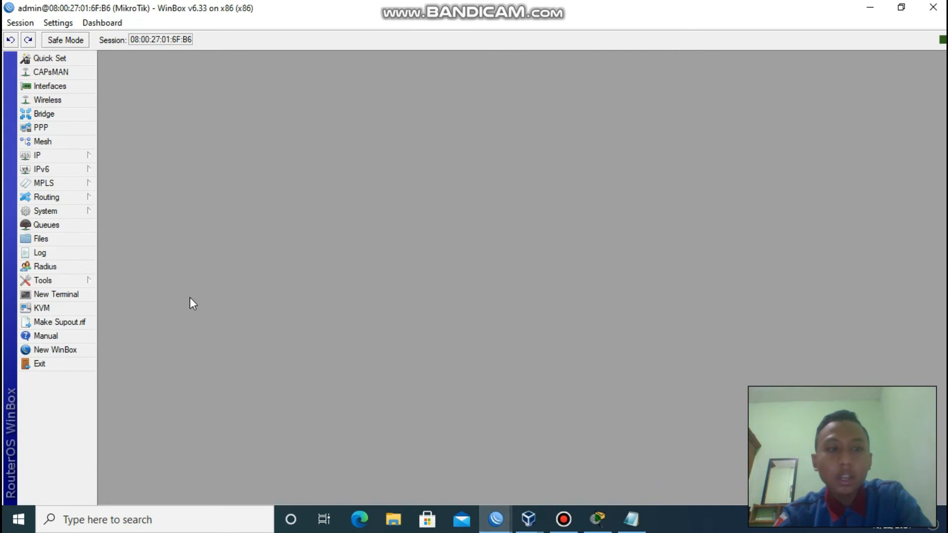
pyautogui.click(44, 156)
pyautogui.click(129, 185)
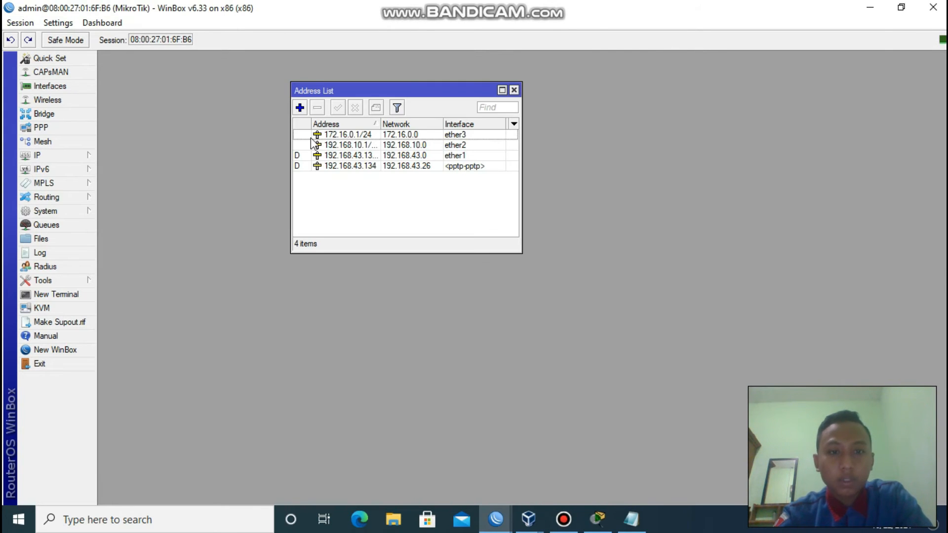
pyautogui.moveTo(408, 253); pyautogui.dragTo(410, 200)
pyautogui.moveTo(419, 95); pyautogui.dragTo(217, 45)
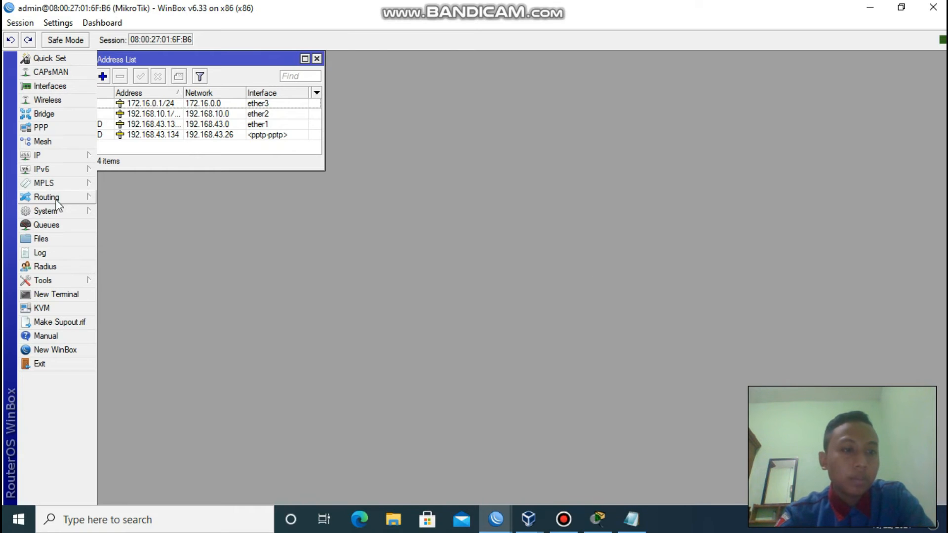
pyautogui.click(38, 157)
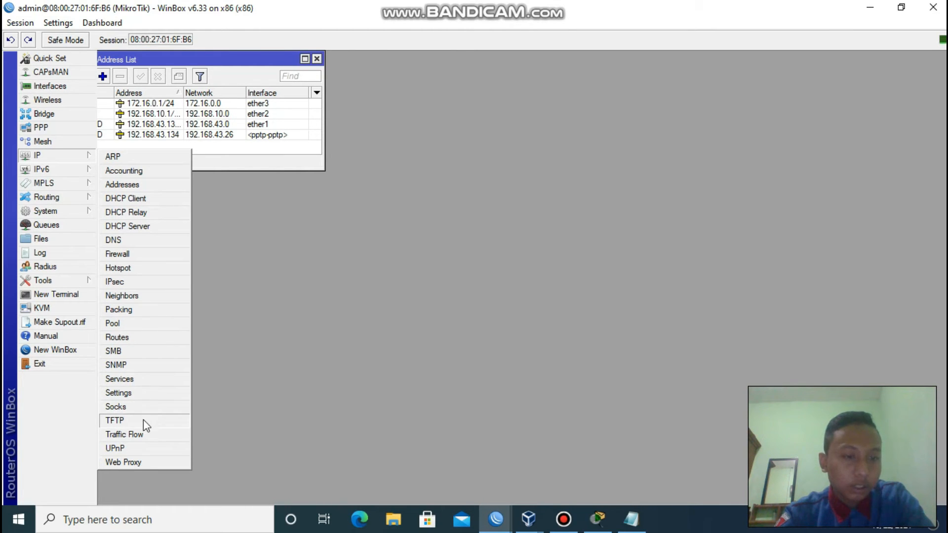
# Open the server's Route List, starting and discarding a new route.
pyautogui.click(130, 338)
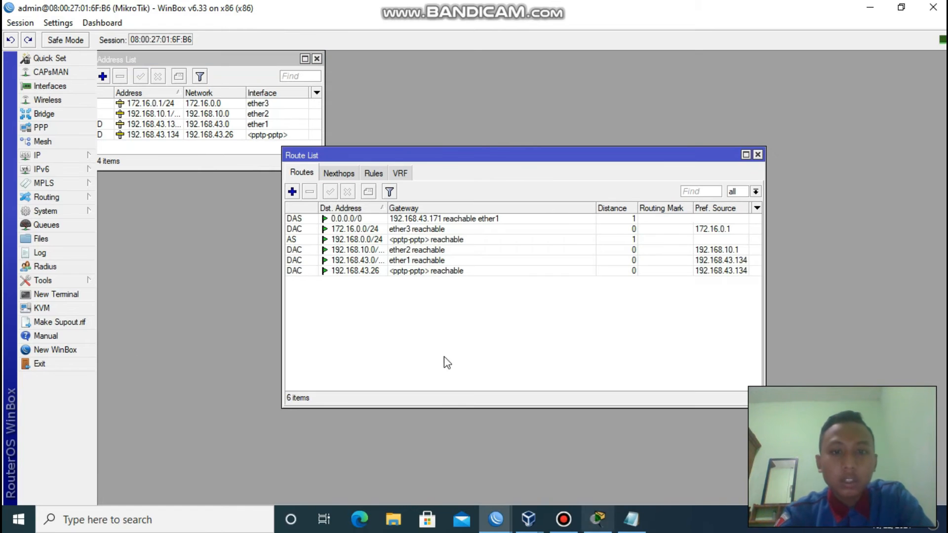
pyautogui.click(298, 195)
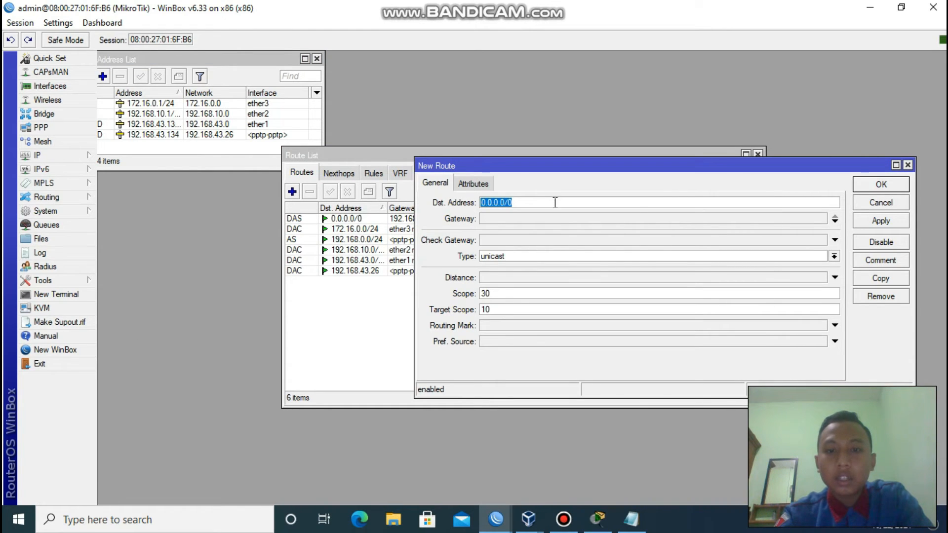
pyautogui.click(908, 165)
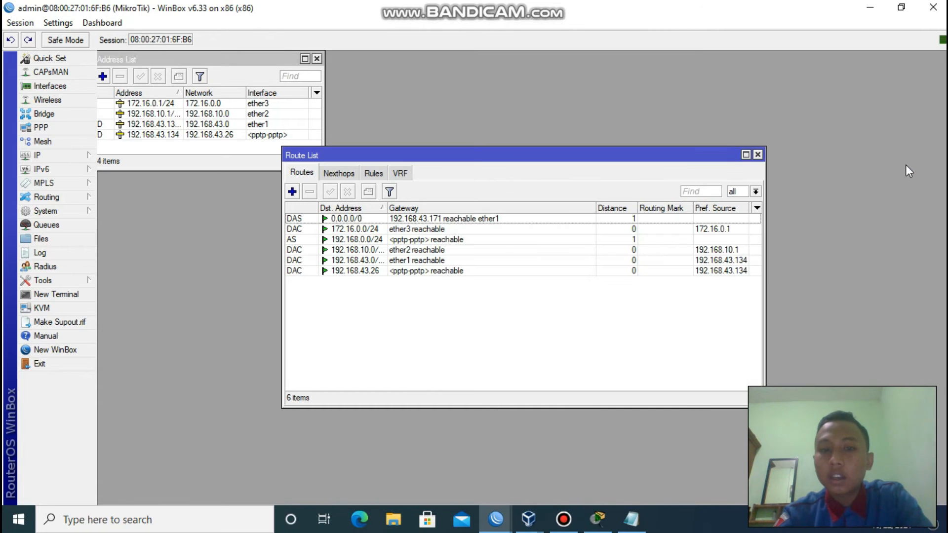
# Confirm the 192.168.0.0/24 route uses gateway <pptp-pptp> and is flagged active static.
pyautogui.click(306, 241)
pyautogui.doubleClick(307, 245)
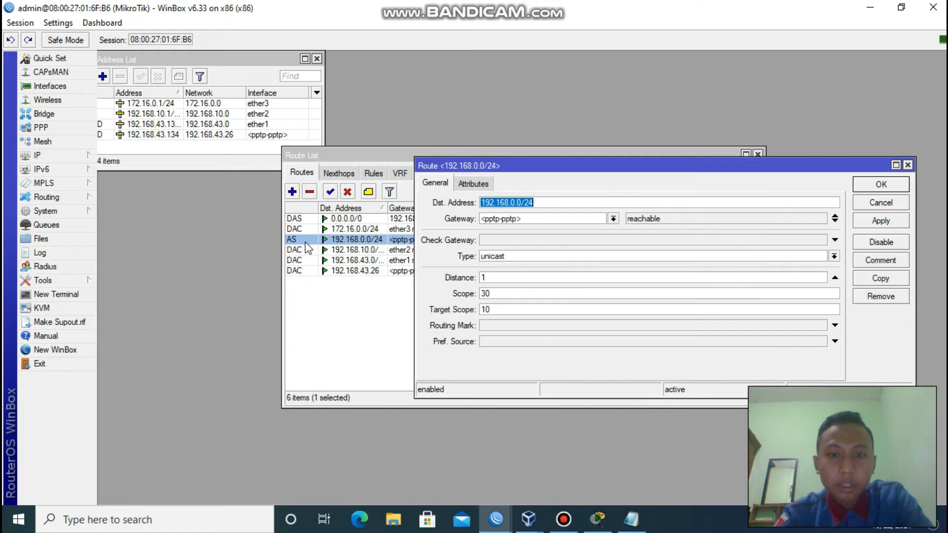
pyautogui.moveTo(585, 165); pyautogui.dragTo(379, 113)
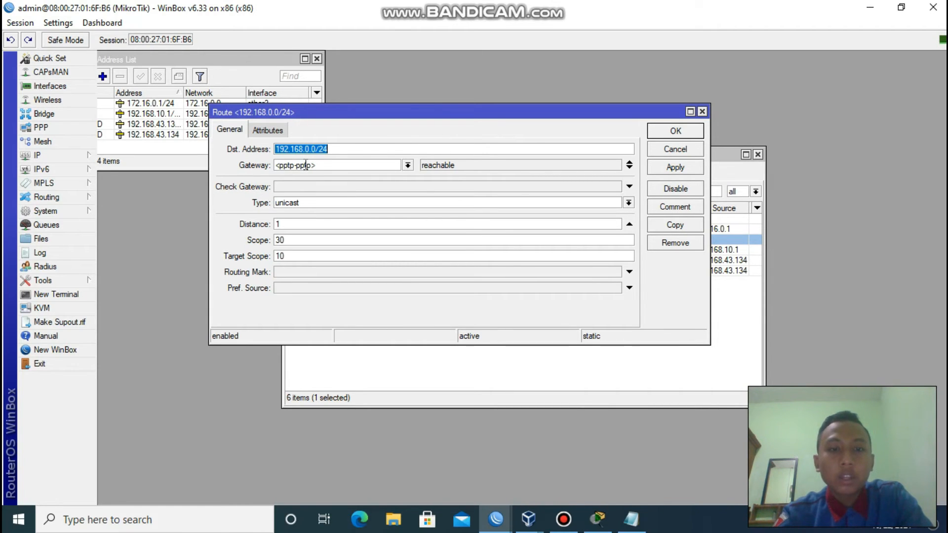
pyautogui.click(407, 166)
pyautogui.click(414, 169)
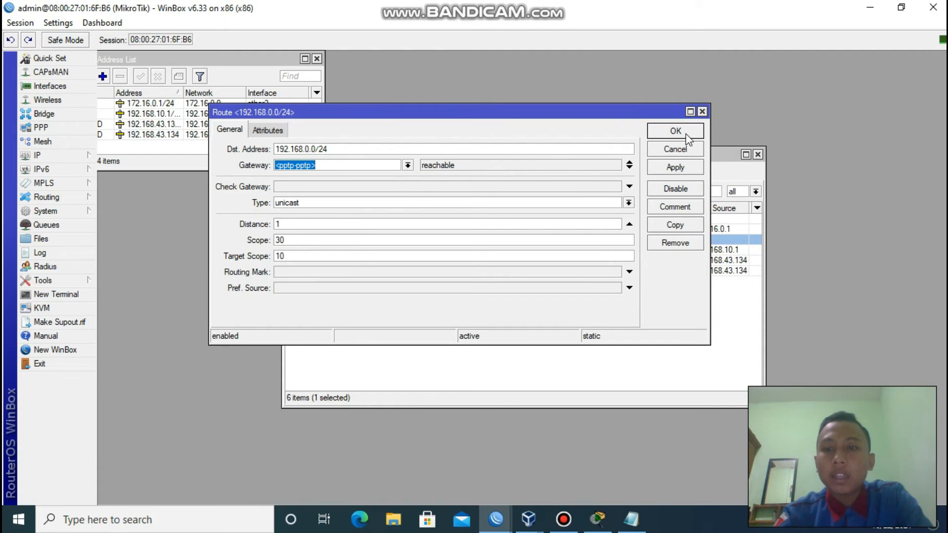
pyautogui.click(702, 112)
pyautogui.click(411, 330)
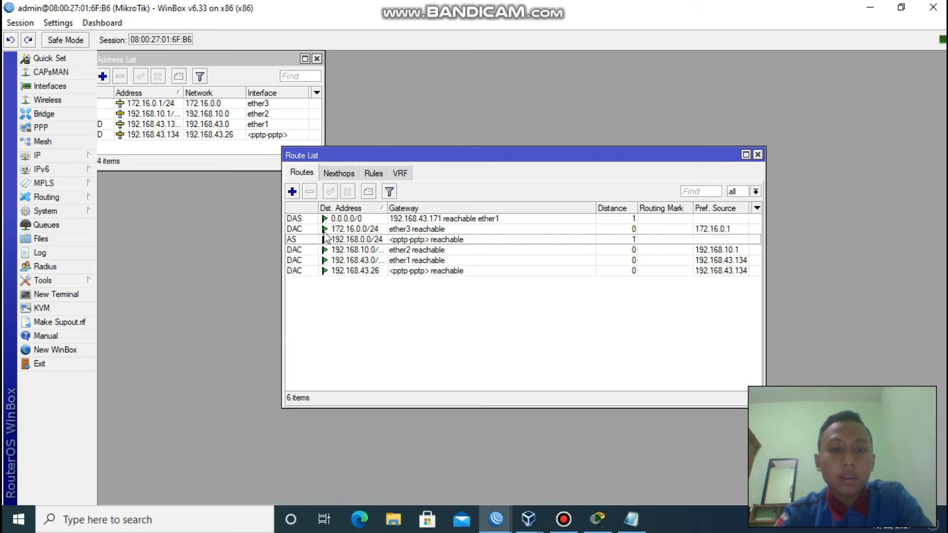
pyautogui.moveTo(294, 241)
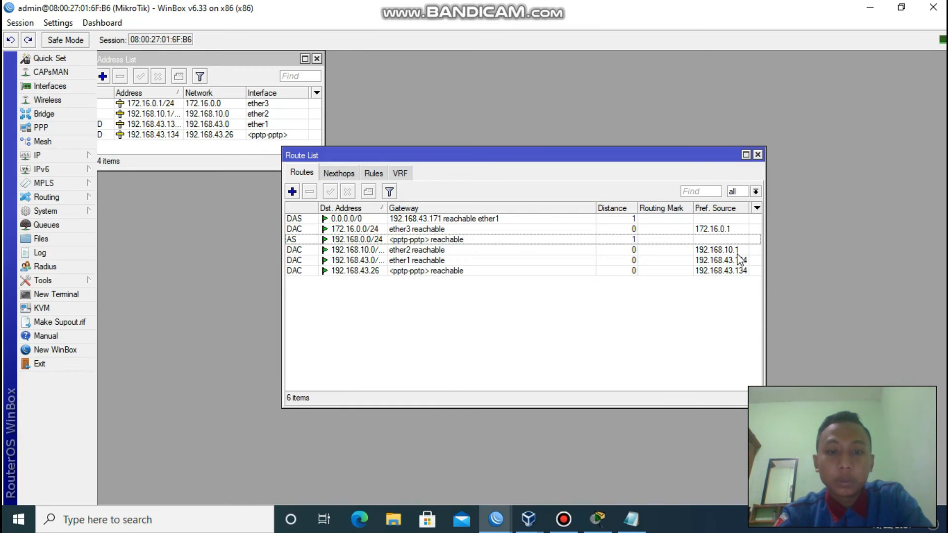
# Close the server's route list, switch to the client router session, and open its IP > Routes list.
pyautogui.click(758, 155)
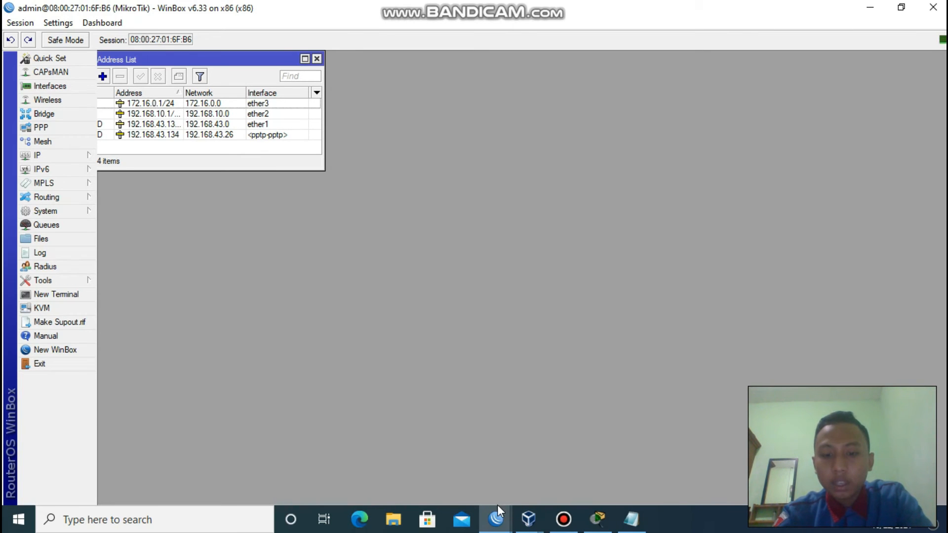
pyautogui.moveTo(497, 513)
pyautogui.click(560, 448)
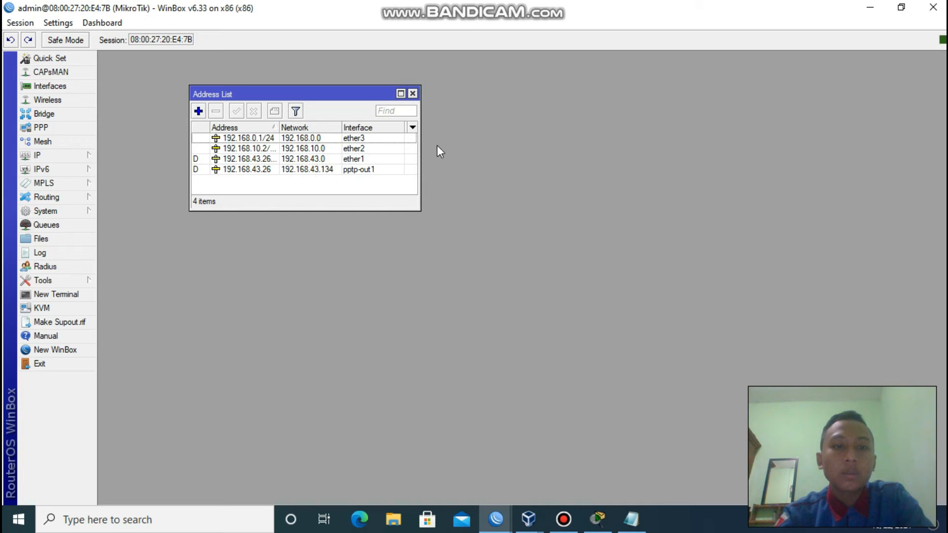
pyautogui.click(413, 93)
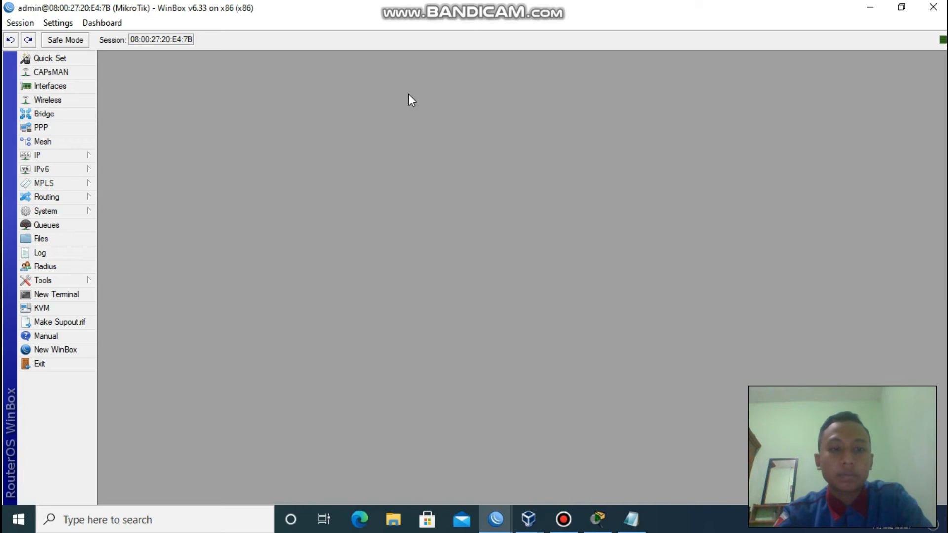
pyautogui.click(74, 158)
pyautogui.click(135, 338)
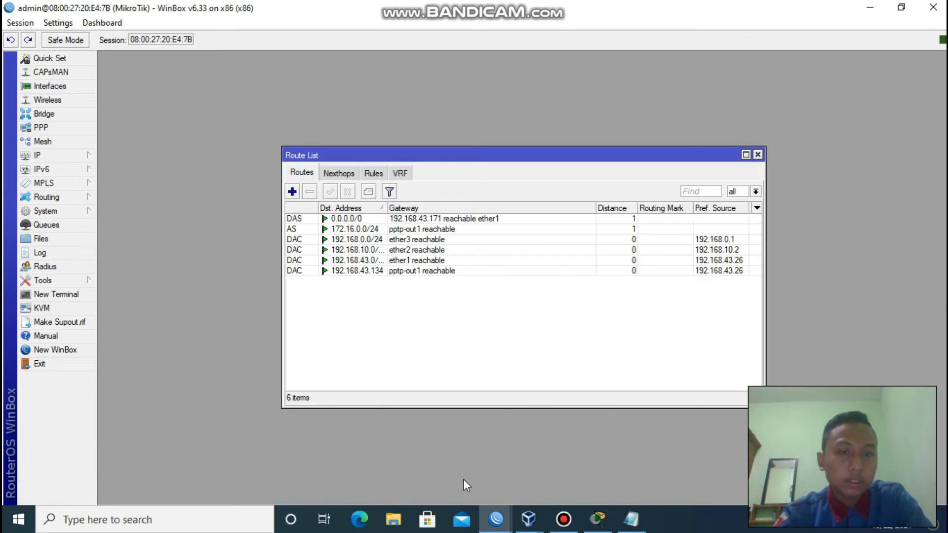
# Inspect the static 172.16.0.0/24 route via pptp-out1, then close all client windows.
pyautogui.click(292, 194)
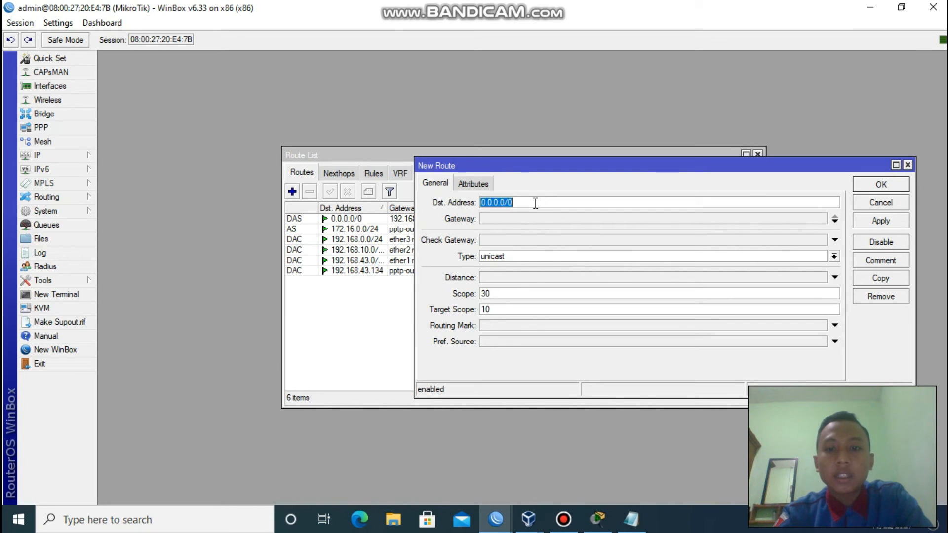
pyautogui.click(908, 165)
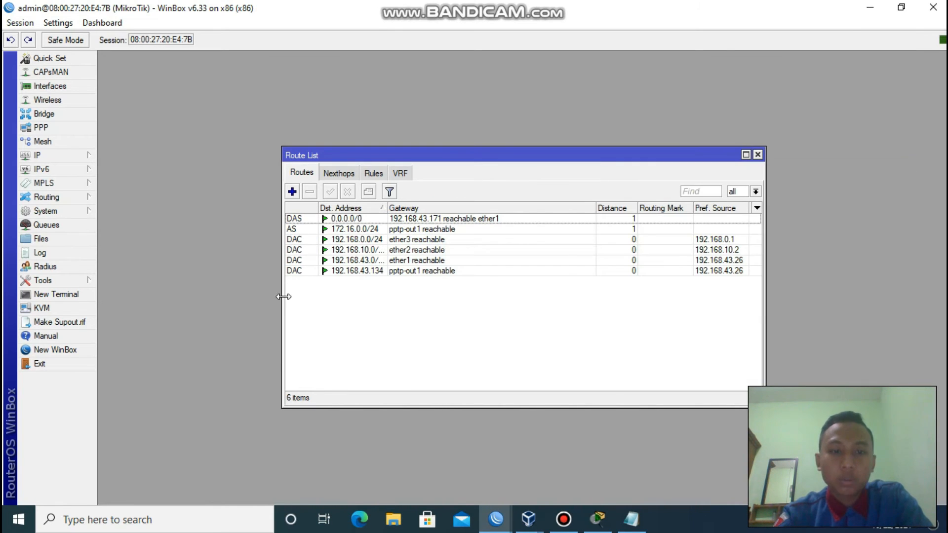
pyautogui.doubleClick(346, 230)
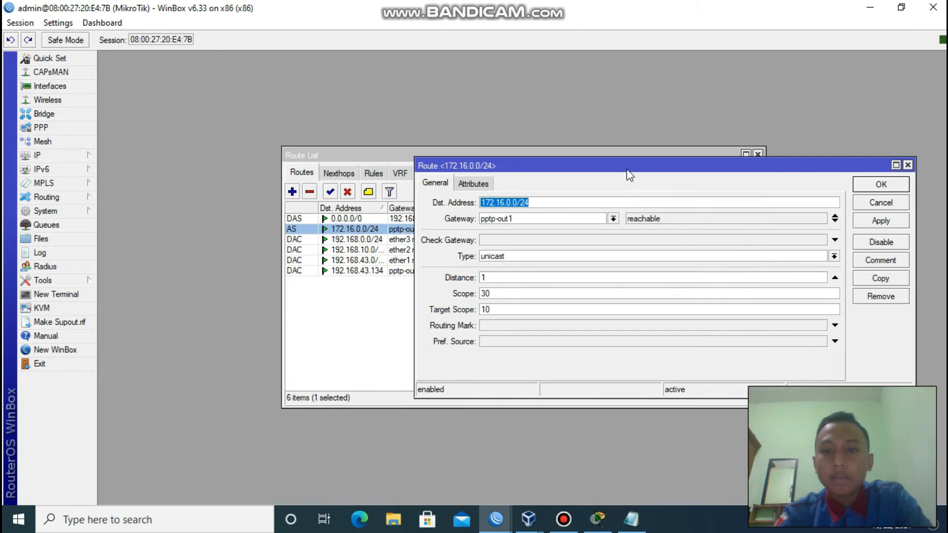
pyautogui.moveTo(628, 174); pyautogui.dragTo(491, 167)
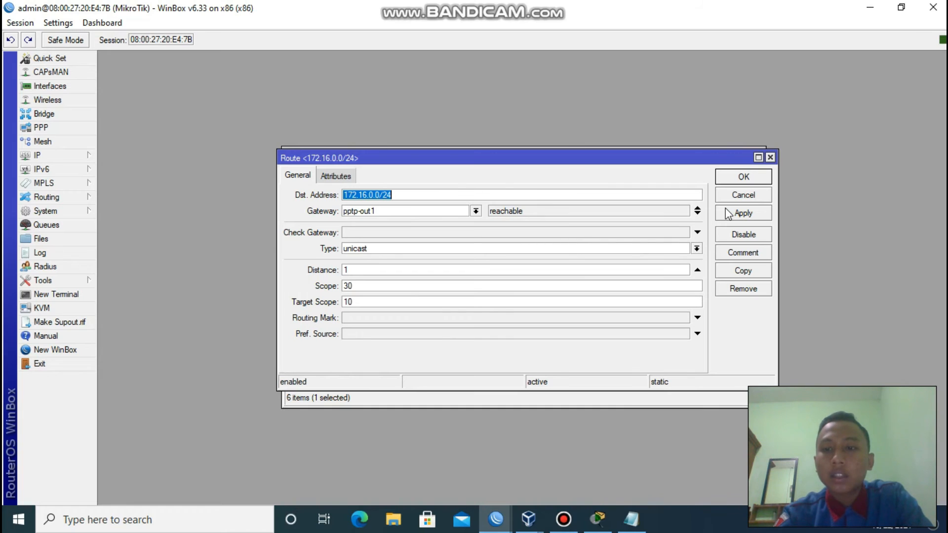
pyautogui.click(770, 157)
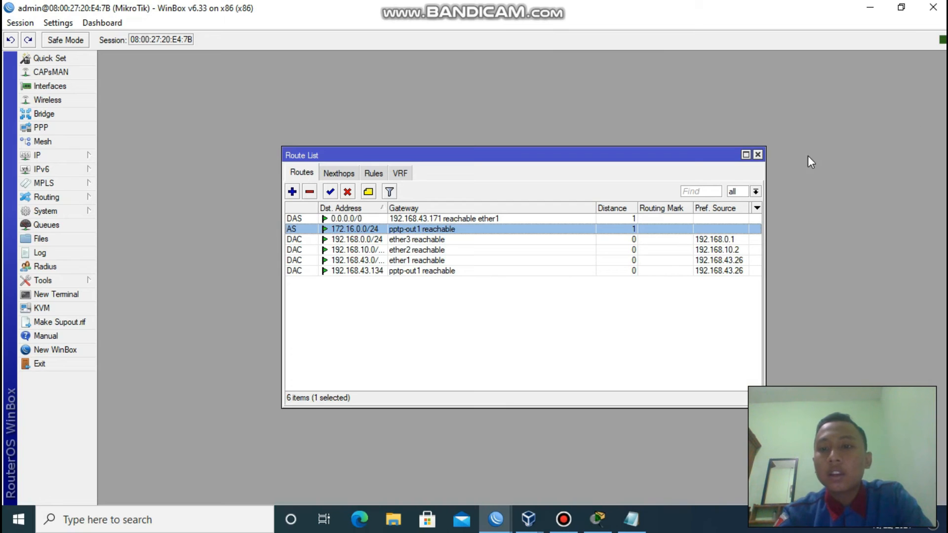
pyautogui.click(759, 155)
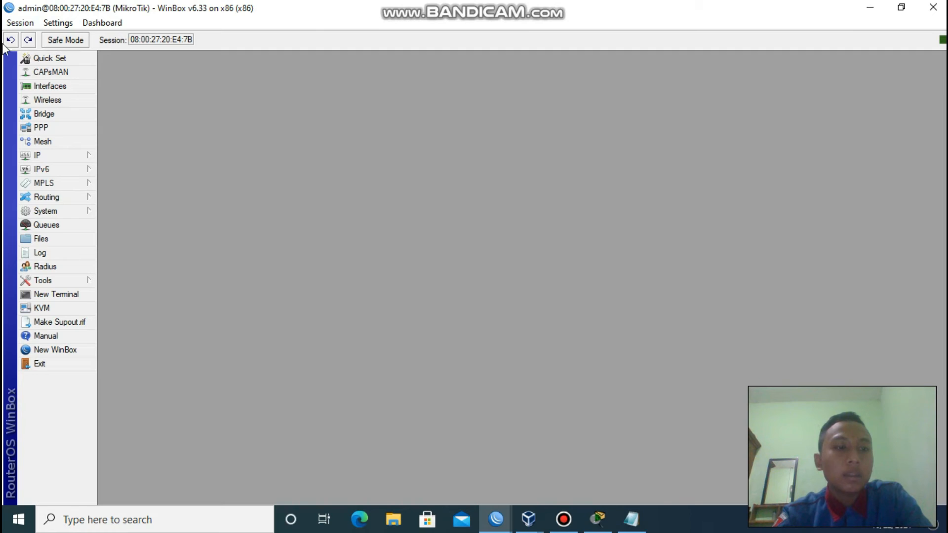
# From a client router terminal, ping 172.16.0.1 and get 4 of 4 replies with 0% loss.
pyautogui.click(74, 296)
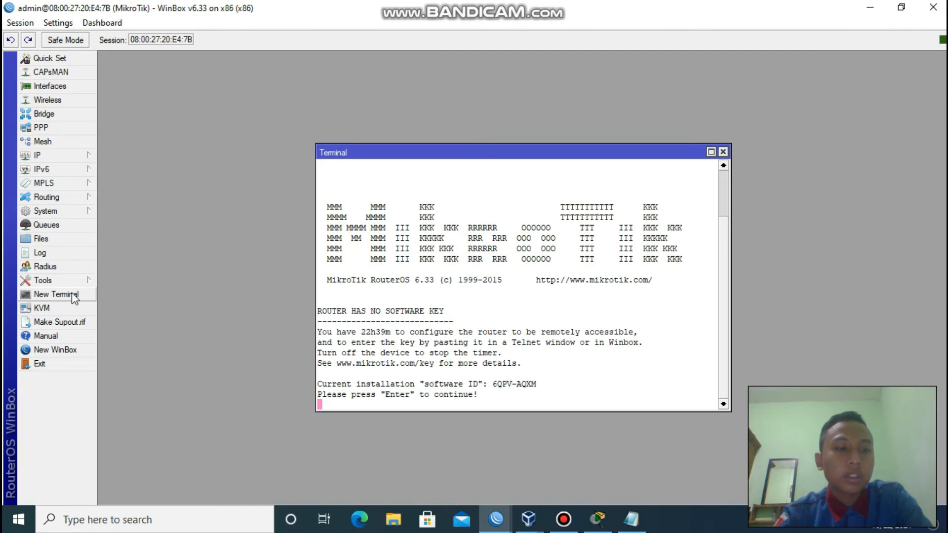
pyautogui.press('Return')
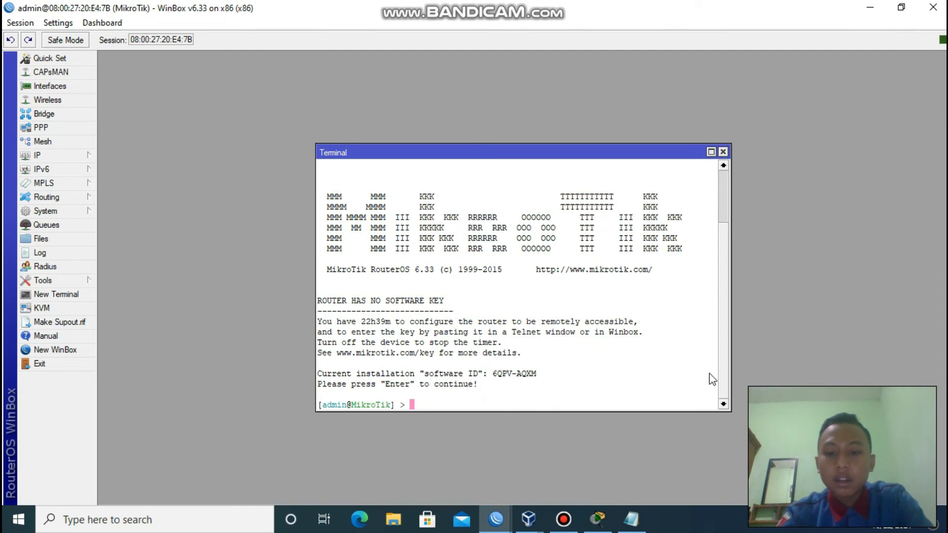
pyautogui.moveTo(495, 519)
pyautogui.click(429, 469)
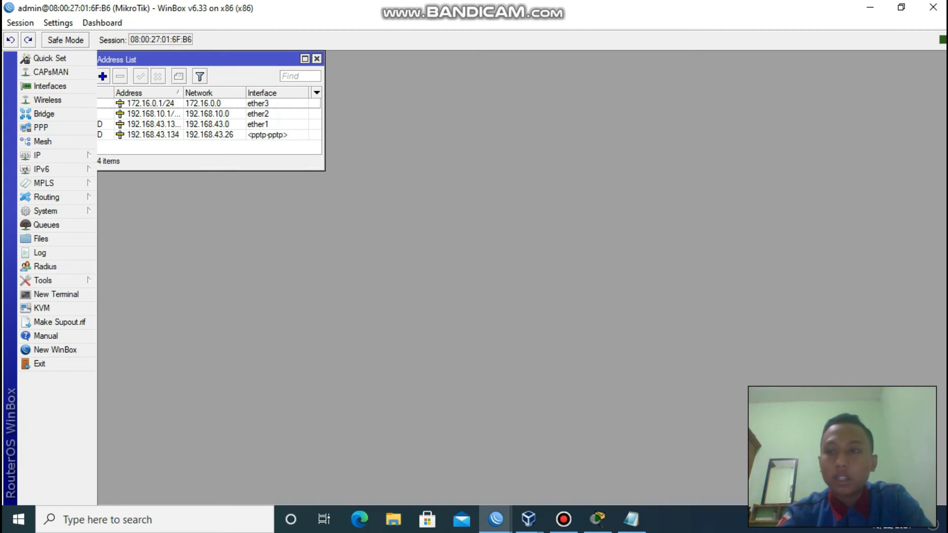
pyautogui.click(869, 7)
pyautogui.write('p')
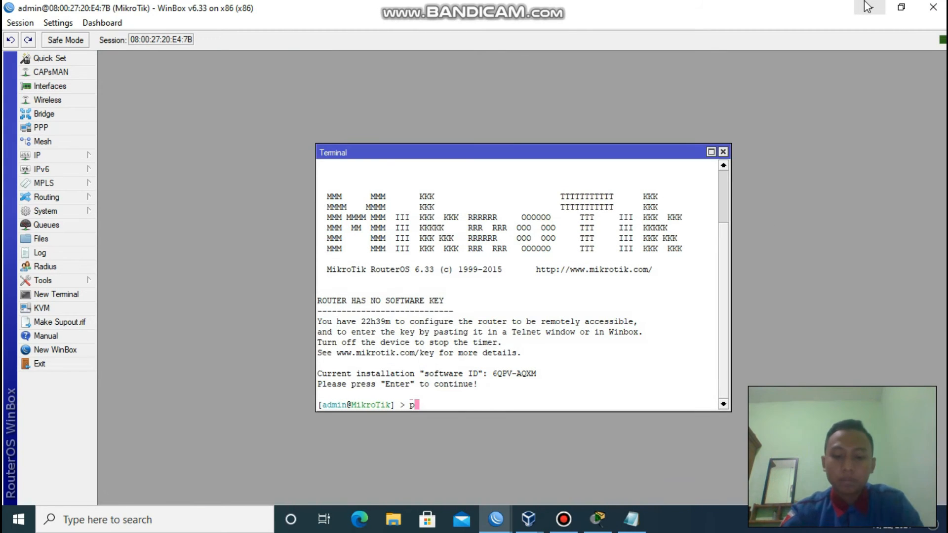
pyautogui.write('ing 172.16.0.1')
pyautogui.press('Return')
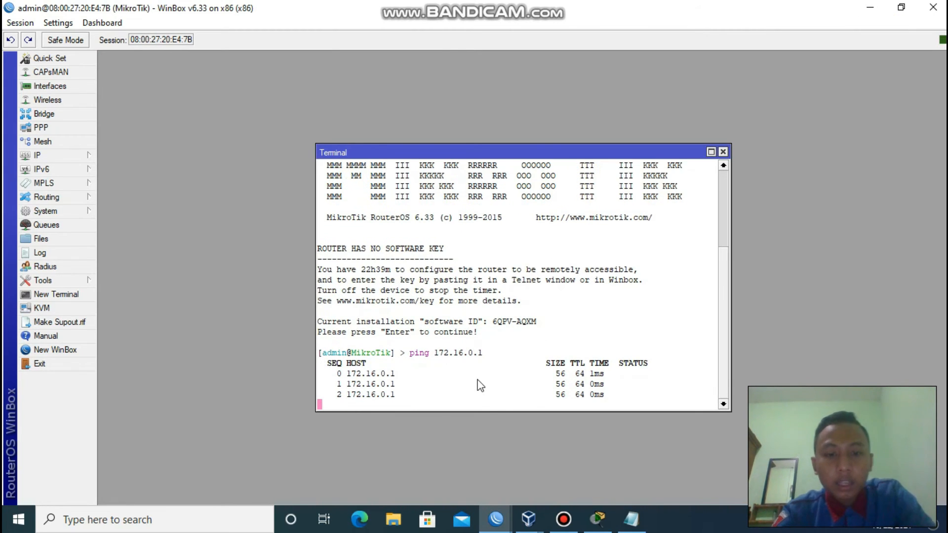
pyautogui.hotkey('ctrl', 'c')
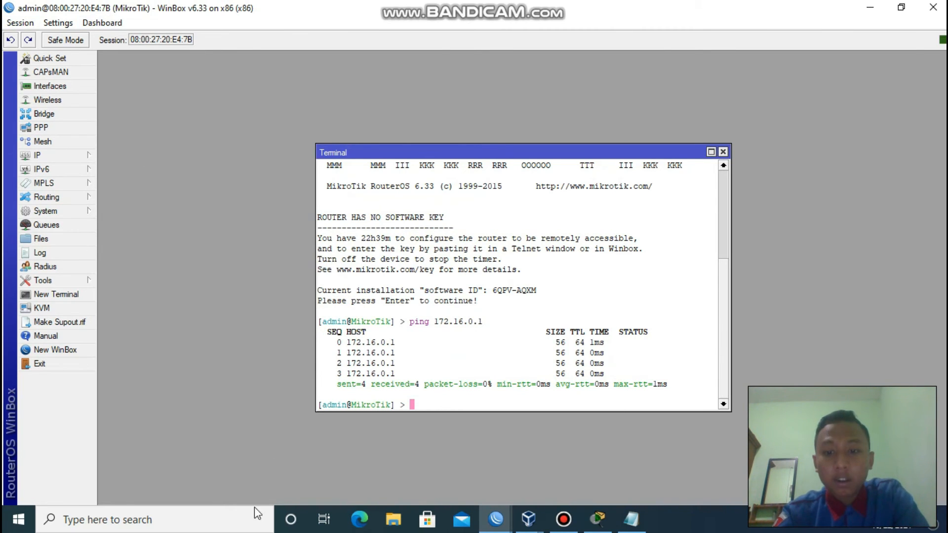
# Minimize WinBox and bring the server router's session back to the front.
pyautogui.click(869, 8)
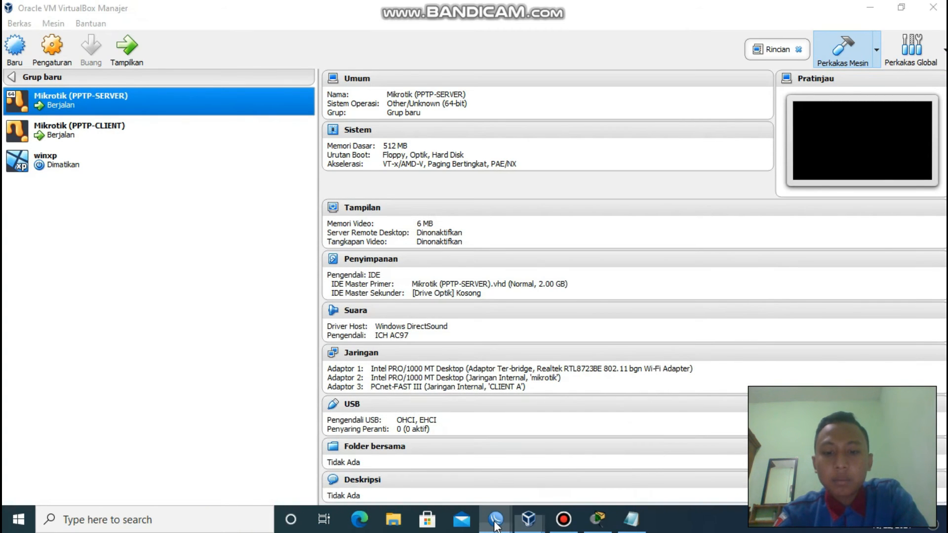
pyautogui.moveTo(495, 519)
pyautogui.click(456, 470)
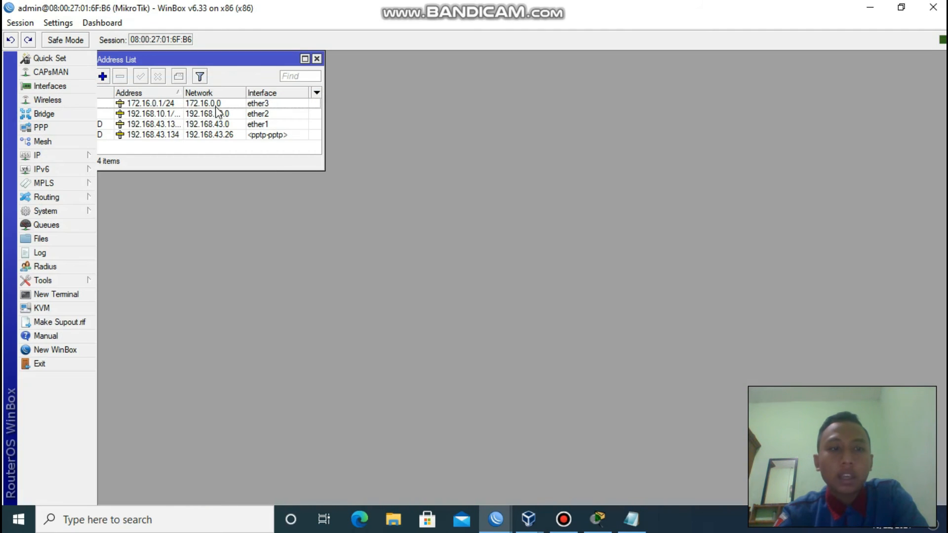
# Open a terminal on the server router and begin the ping command.
pyautogui.click(317, 59)
pyautogui.click(79, 298)
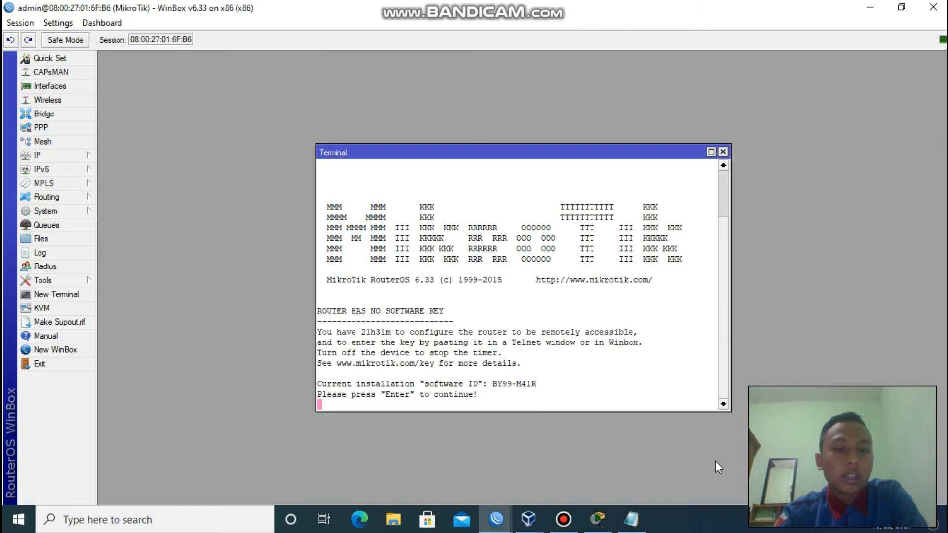
pyautogui.press('Return')
pyautogui.write('pi')
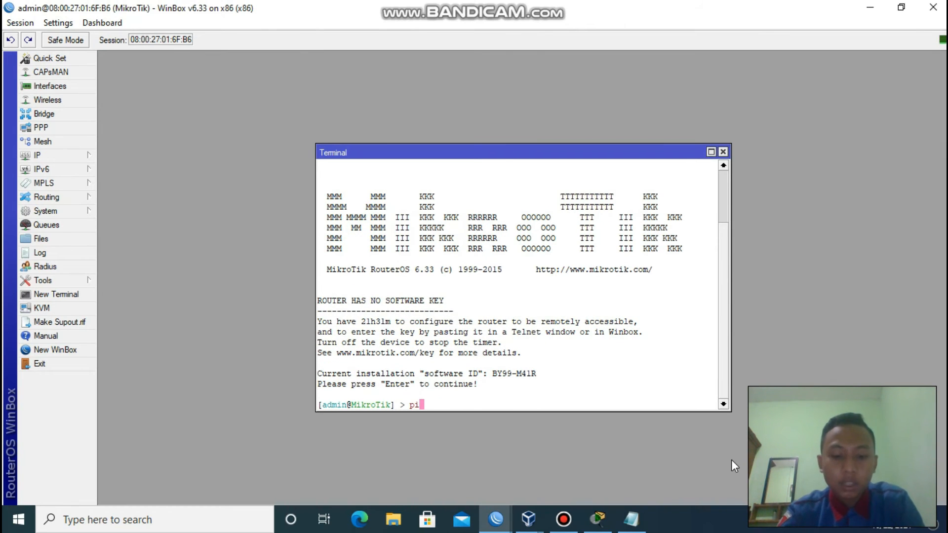
pyautogui.write('m')
pyautogui.press('BackSpace')
pyautogui.write('ng')
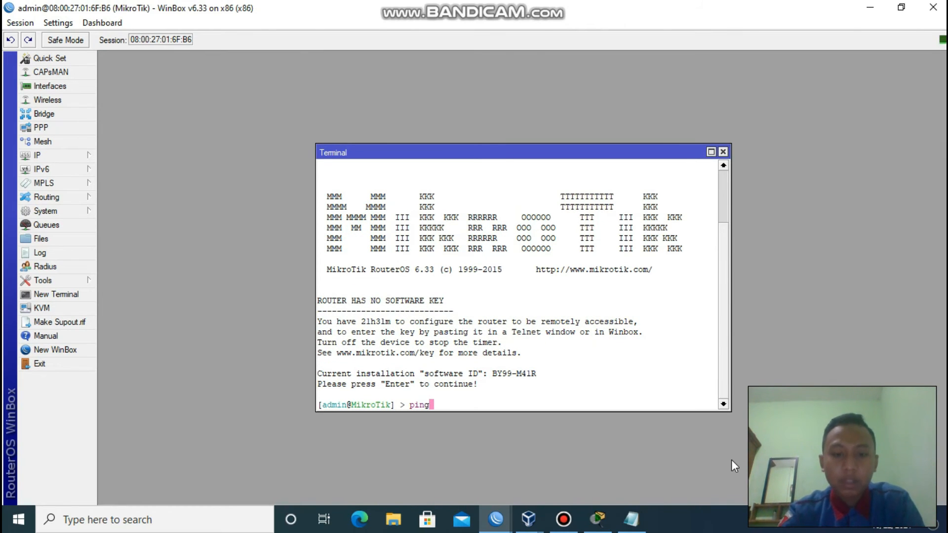
# Check the IP address lists on both the server and client routers.
pyautogui.click(49, 155)
pyautogui.click(132, 185)
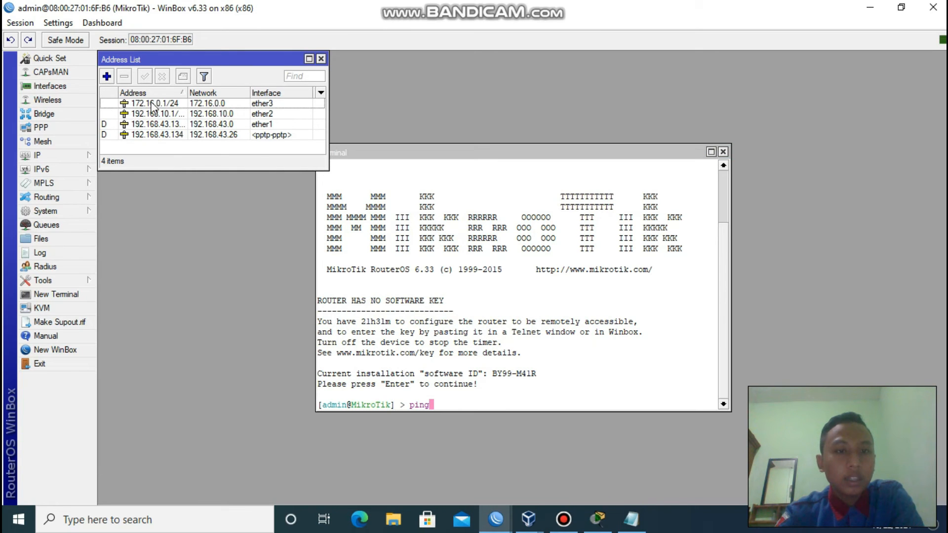
pyautogui.click(321, 59)
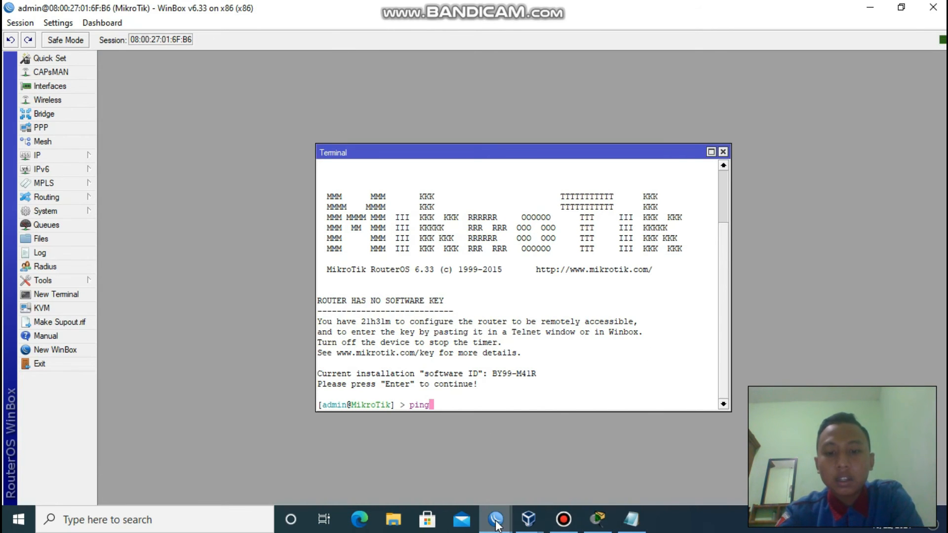
pyautogui.moveTo(496, 520)
pyautogui.click(568, 460)
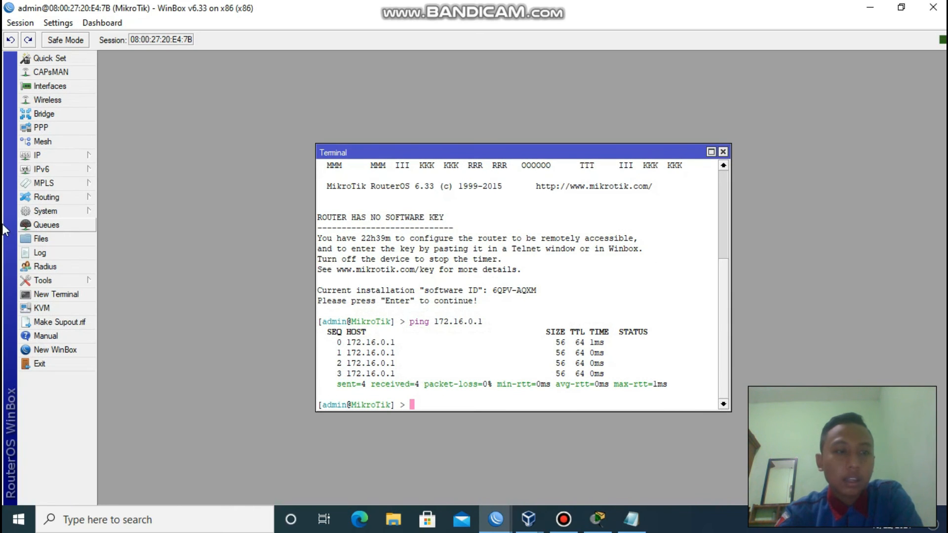
pyautogui.click(61, 156)
pyautogui.click(121, 184)
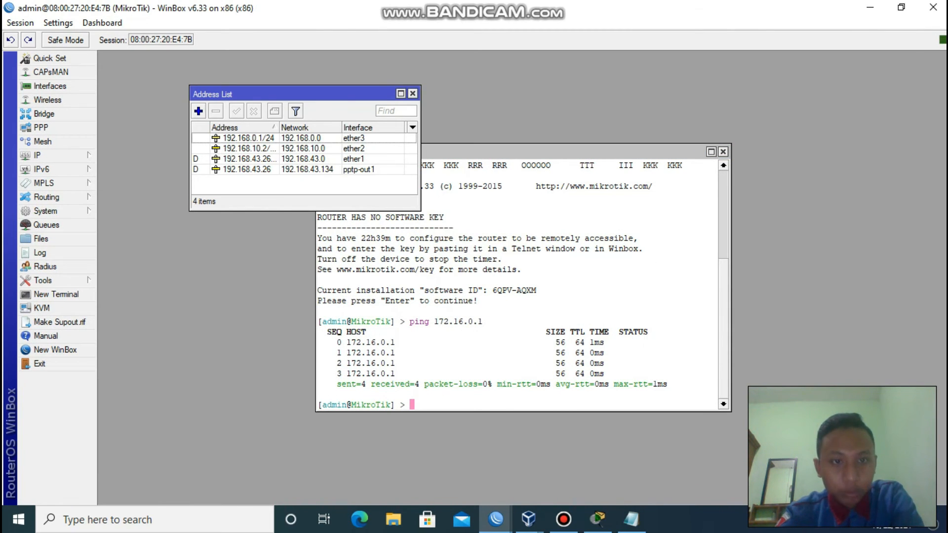
pyautogui.click(877, 7)
# Ping 192.168.10.2 from the server, getting 3 of 3 replies, then bring VirtualBox Manager forward.
pyautogui.write('192.168.10')
pyautogui.press('Return')
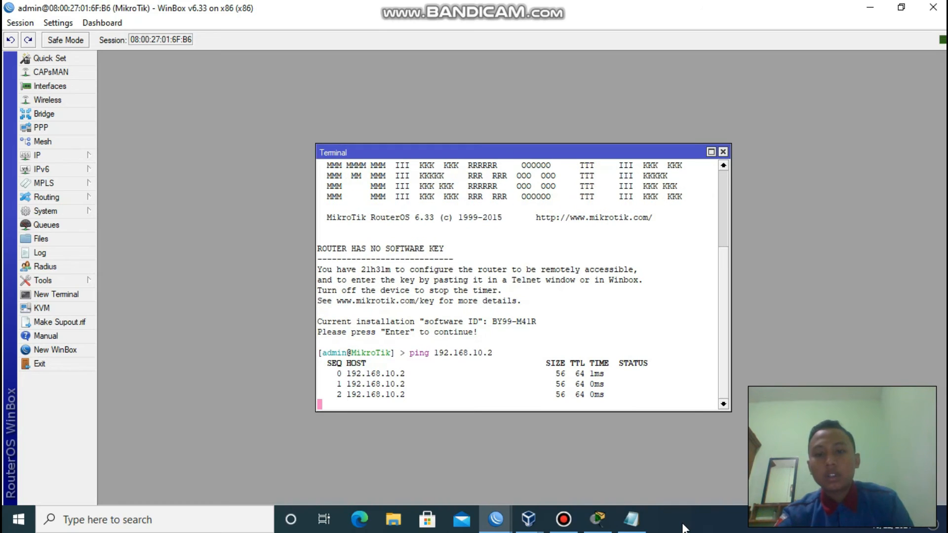
pyautogui.hotkey('ctrl', 'c')
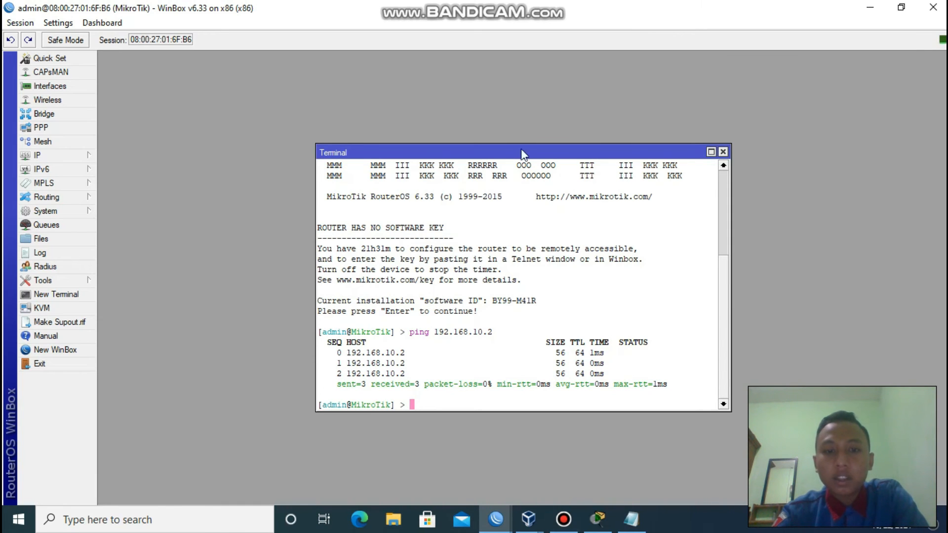
pyautogui.hotkey('alt', 'Tab')
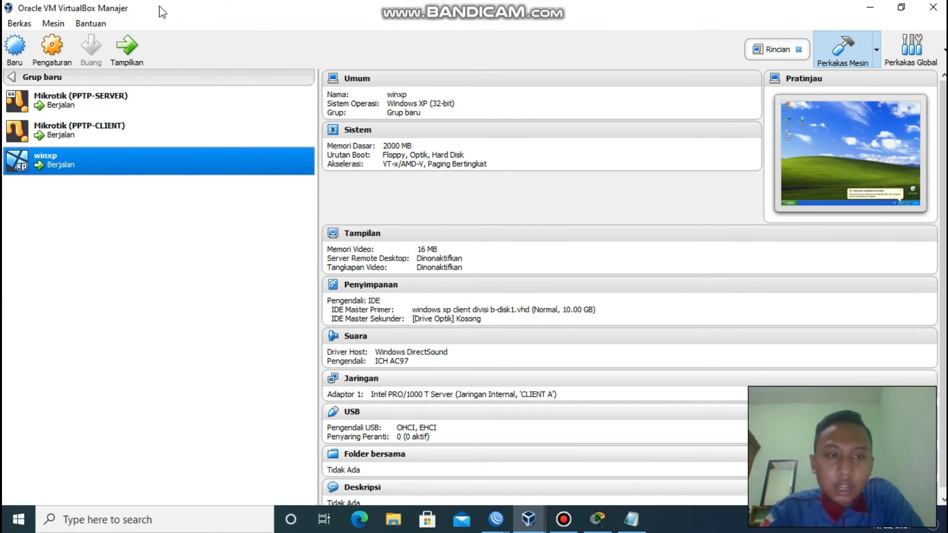
# Confirm the winxp VM adapter is on internal network CLIENT A, then display the running VM.
pyautogui.click(72, 50)
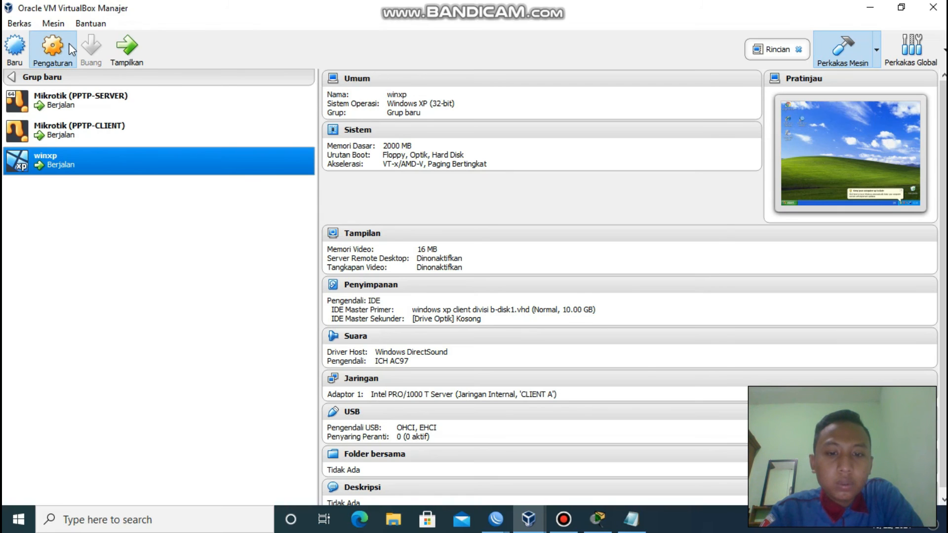
pyautogui.click(317, 234)
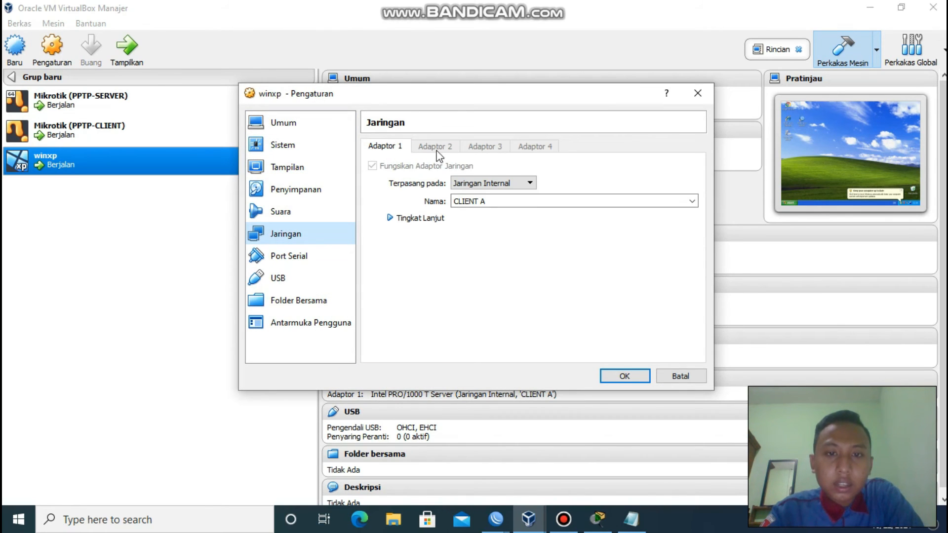
pyautogui.click(416, 220)
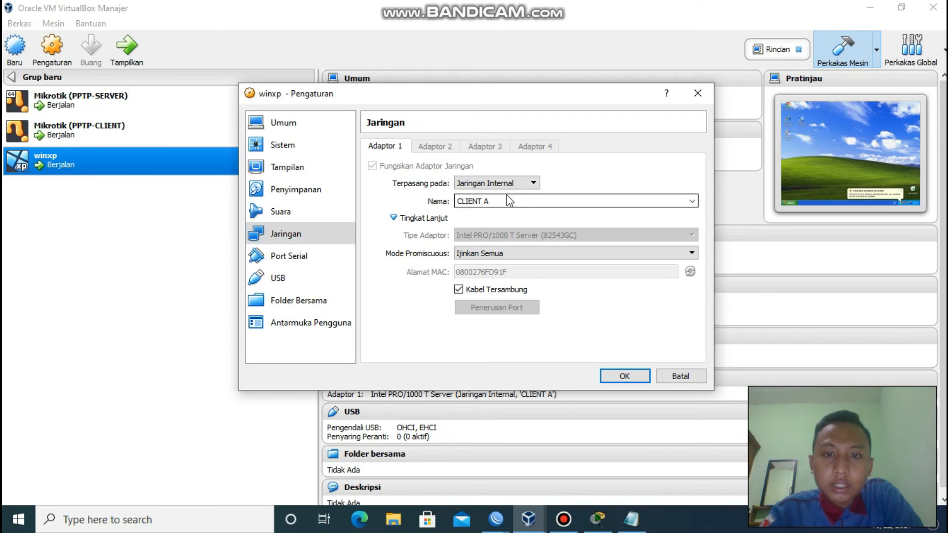
pyautogui.click(624, 377)
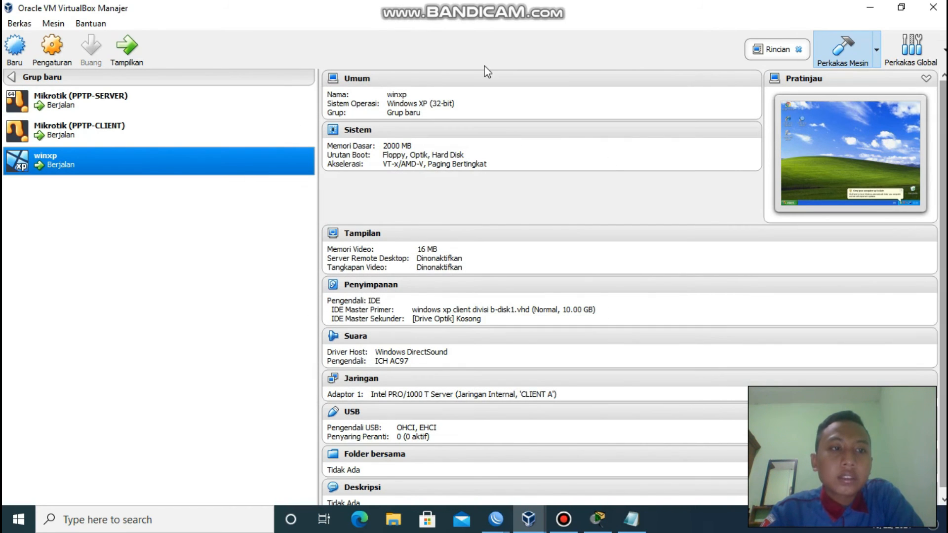
pyautogui.click(127, 47)
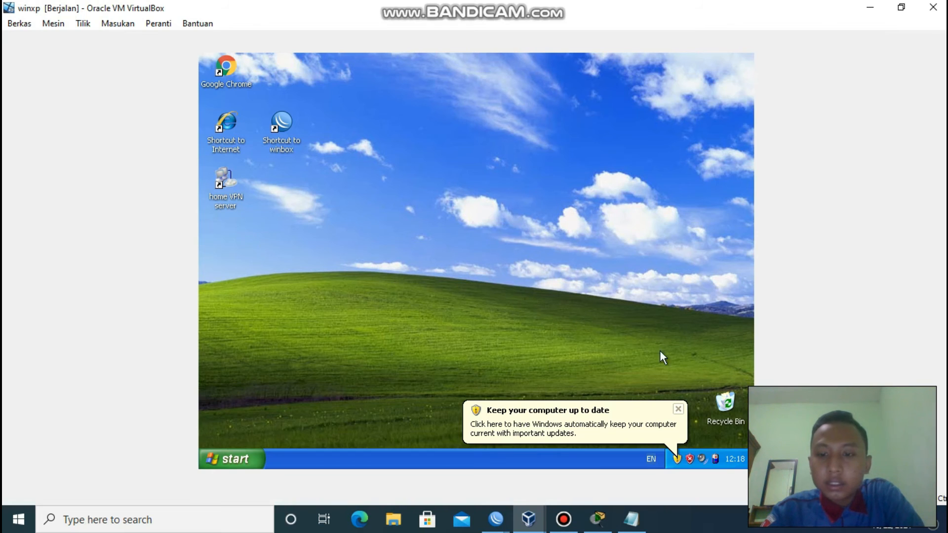
# Dismiss the update balloon, open Network Connections via Control Panel, and start the New Connection Wizard.
pyautogui.click(678, 413)
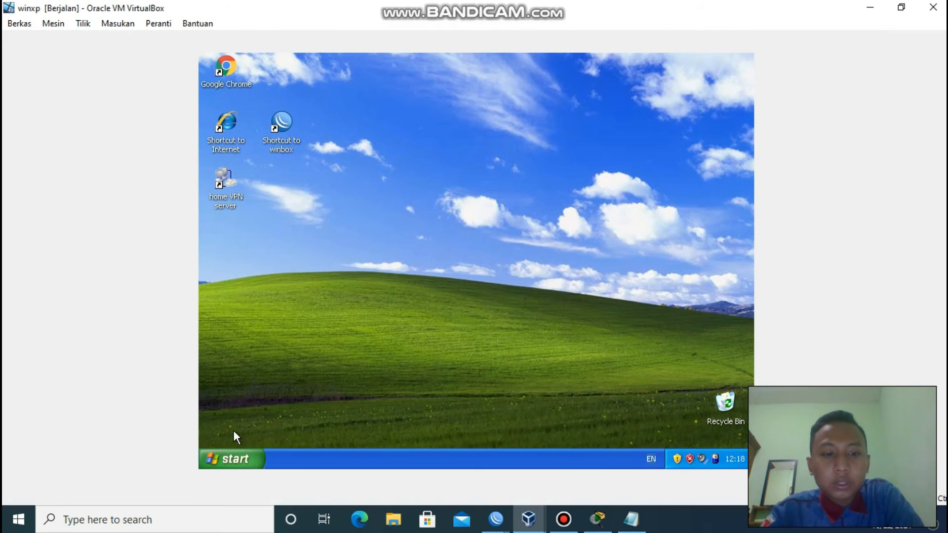
pyautogui.click(238, 464)
pyautogui.click(372, 273)
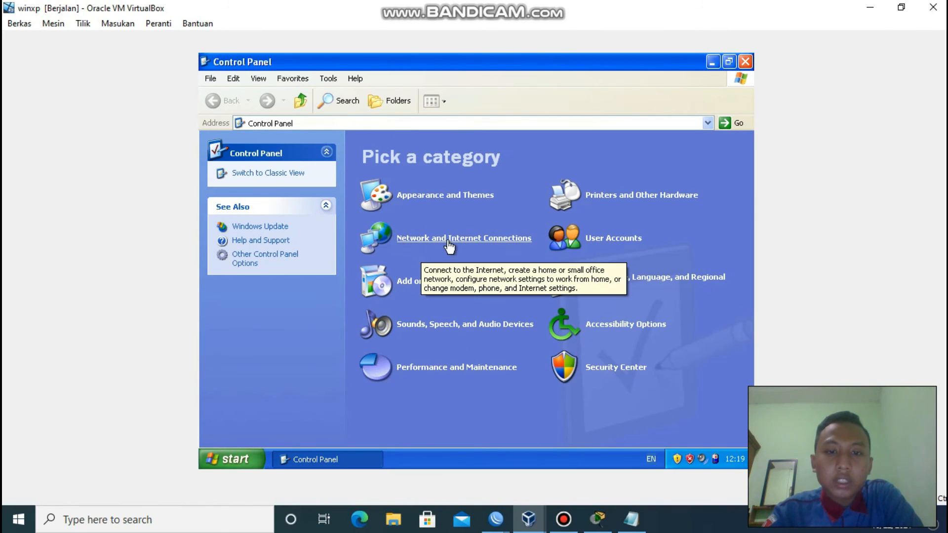
pyautogui.click(527, 242)
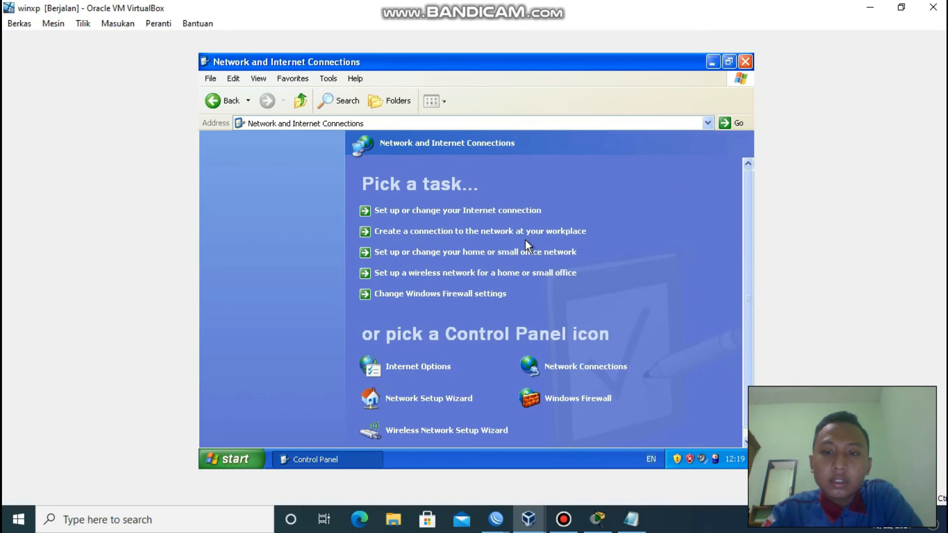
pyautogui.click(572, 357)
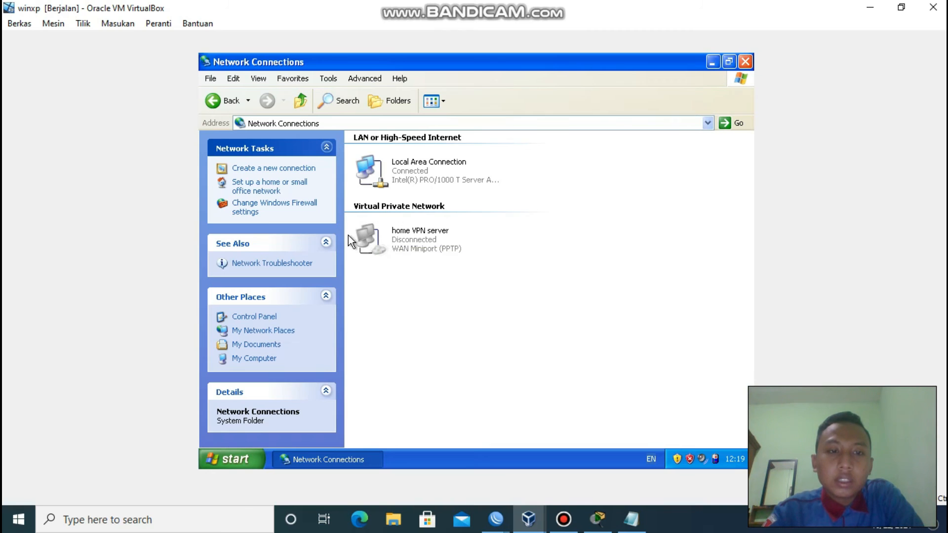
pyautogui.click(275, 170)
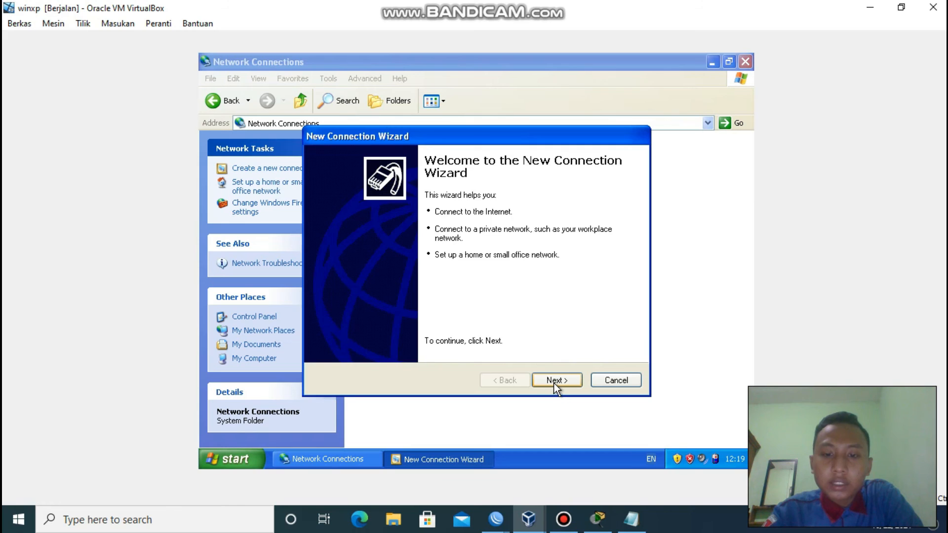
pyautogui.click(556, 382)
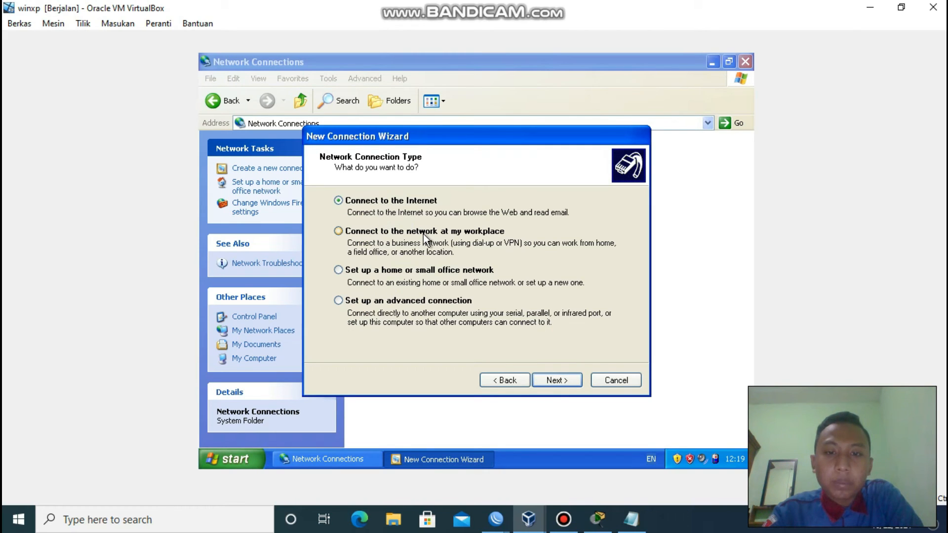
pyautogui.click(564, 378)
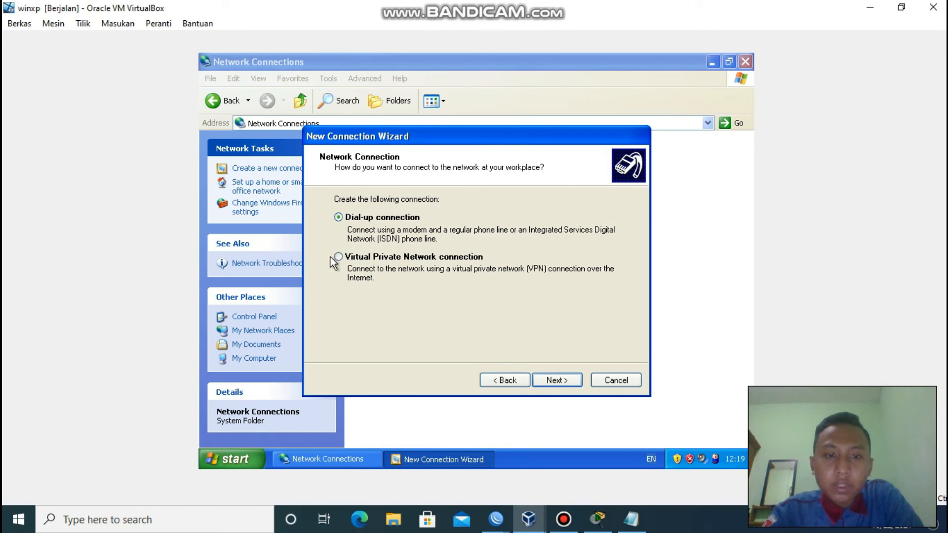
pyautogui.click(558, 381)
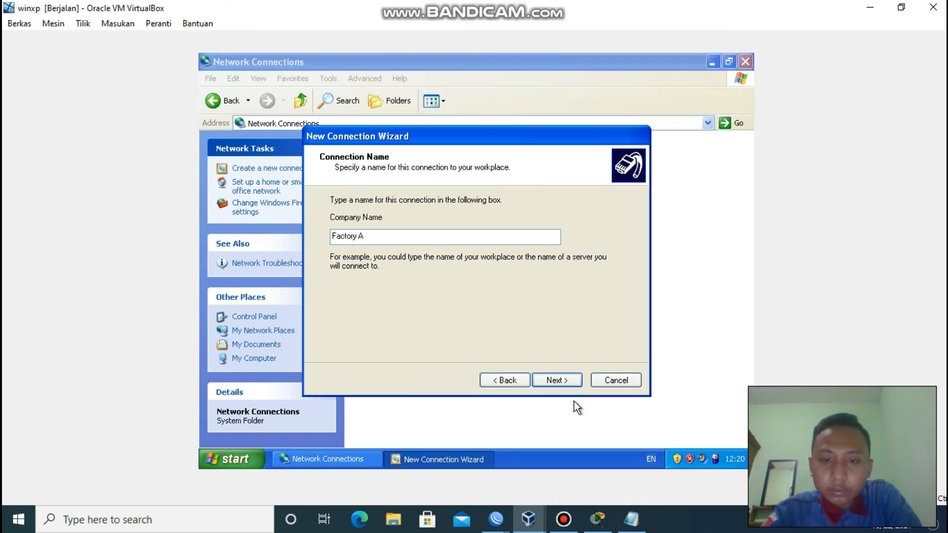
pyautogui.click(568, 385)
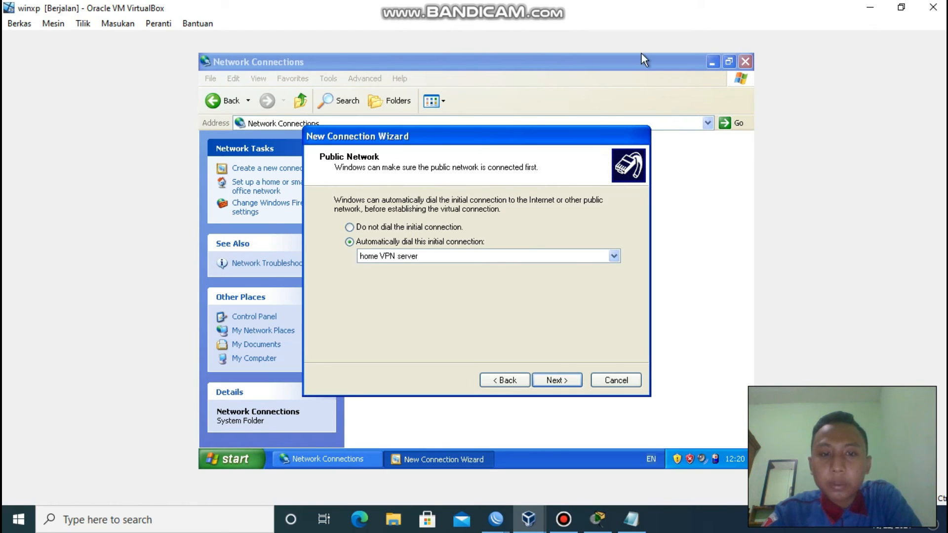
pyautogui.click(623, 383)
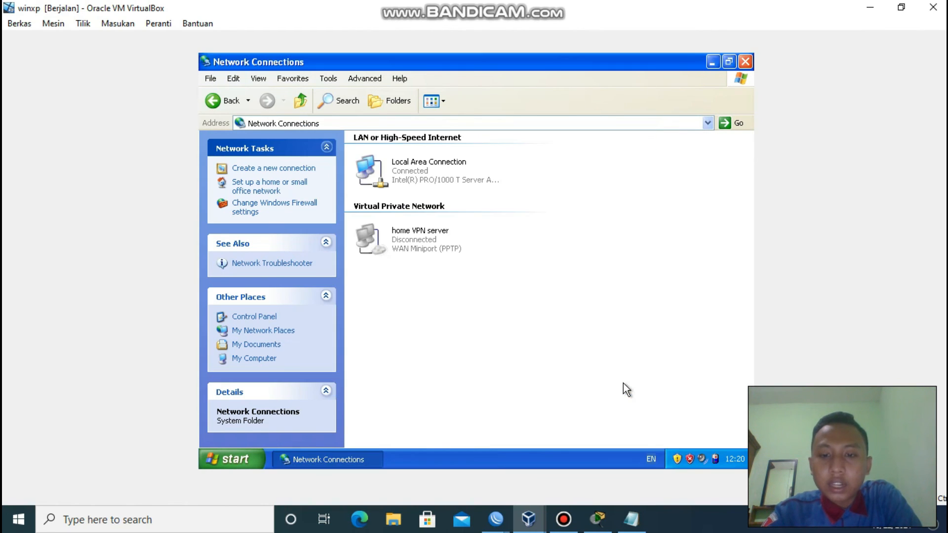
# Connect the home VPN server PPTP link with the account password and dismiss the connected balloon.
pyautogui.doubleClick(425, 239)
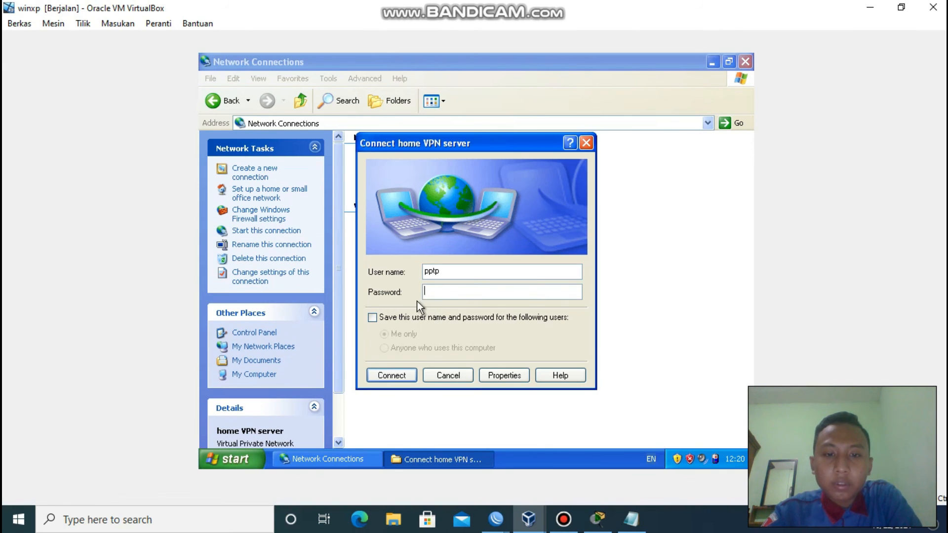
pyautogui.write('•••')
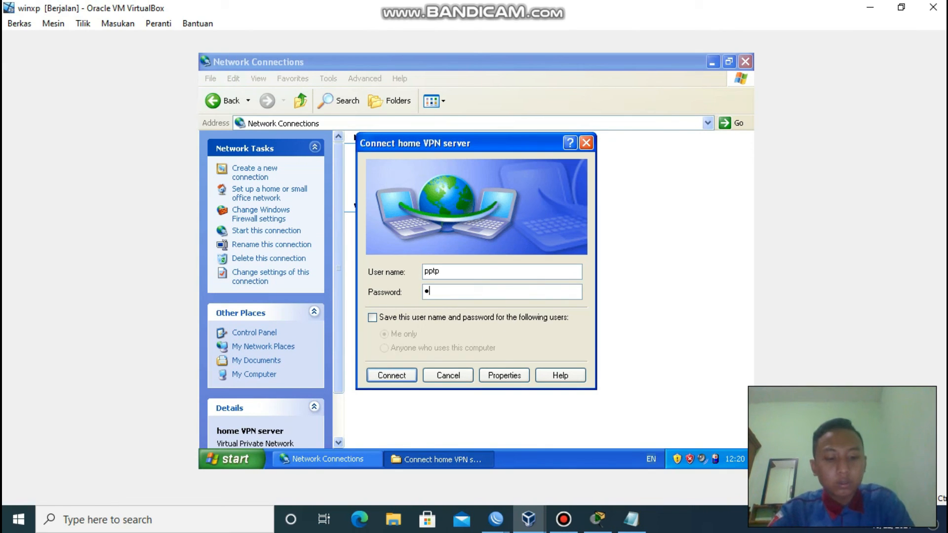
pyautogui.write('••')
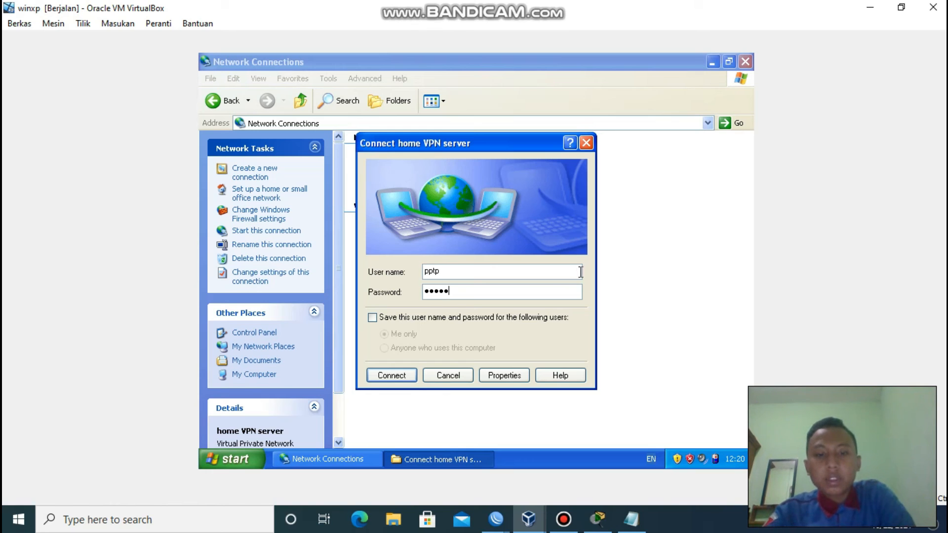
pyautogui.click(392, 375)
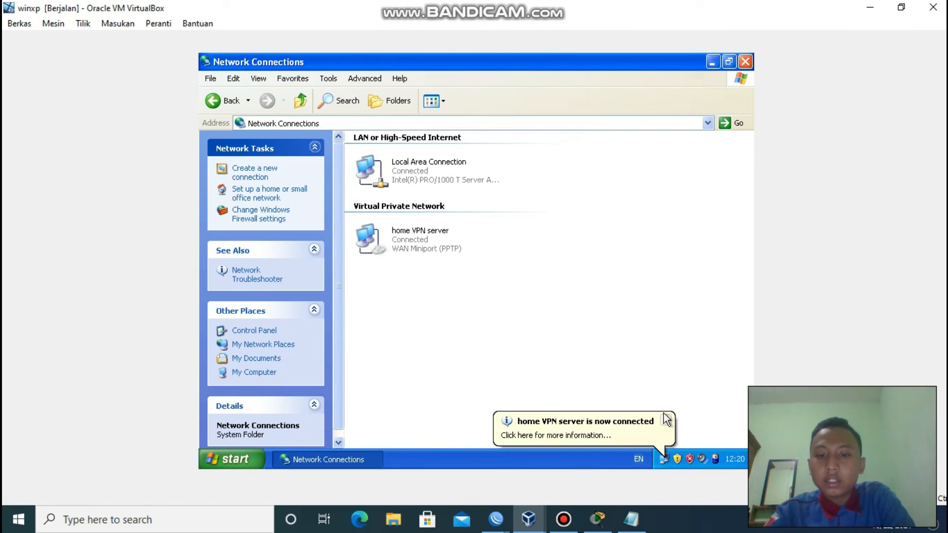
pyautogui.click(665, 421)
pyautogui.click(533, 315)
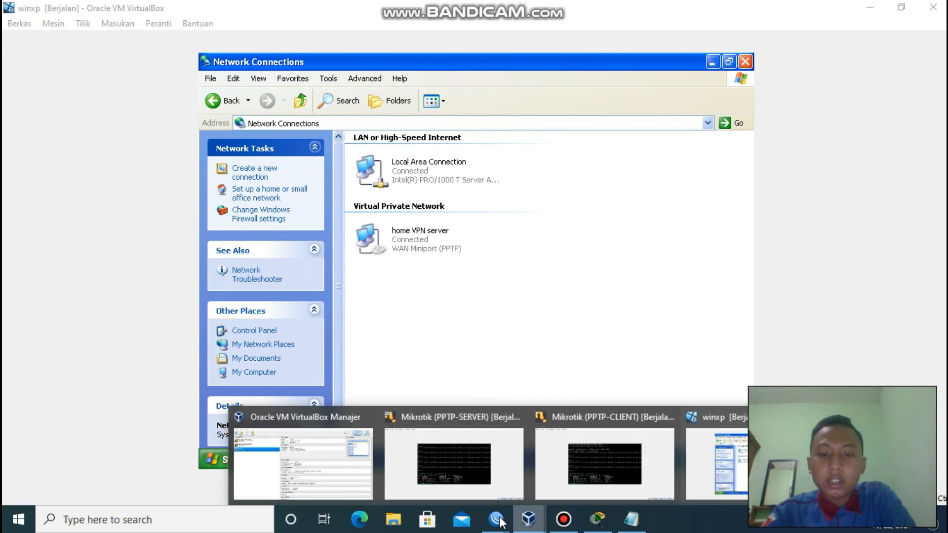
# Log in as admin on the PPTP-SERVER router console.
pyautogui.moveTo(494, 516)
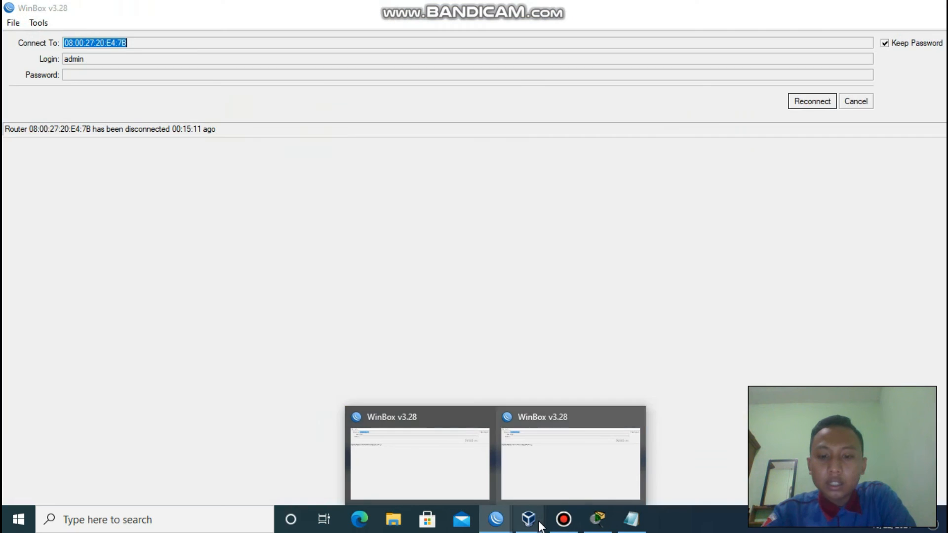
pyautogui.moveTo(528, 518)
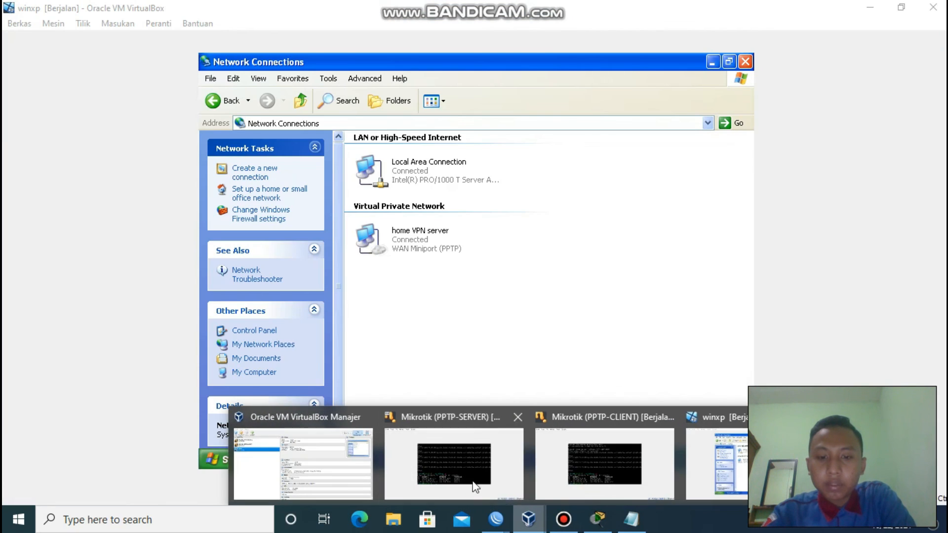
pyautogui.click(500, 464)
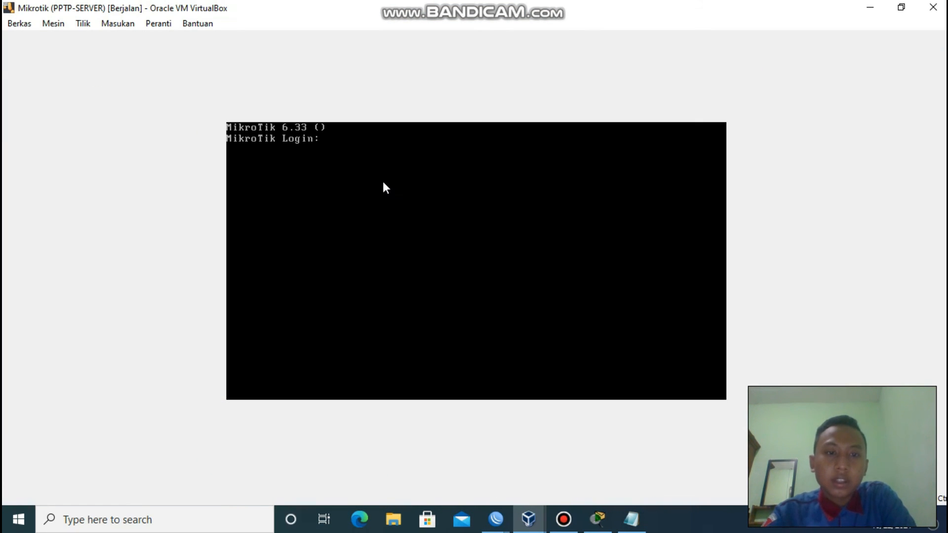
pyautogui.write('admin')
pyautogui.press('Return')
pyautogui.press('Return')
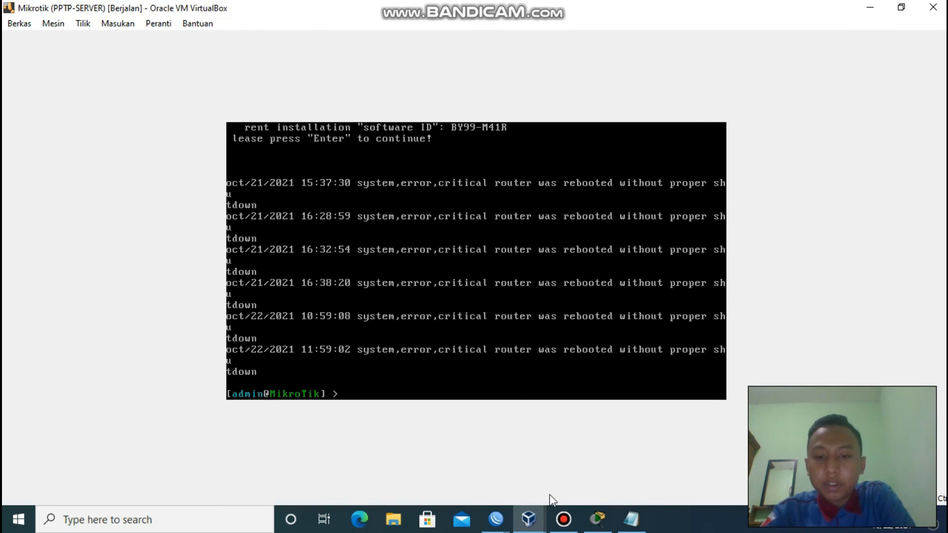
# Connect WinBox to neighbor 192.168.43.134, accept the license notice, and close Terminal.
pyautogui.click(496, 518)
pyautogui.click(431, 475)
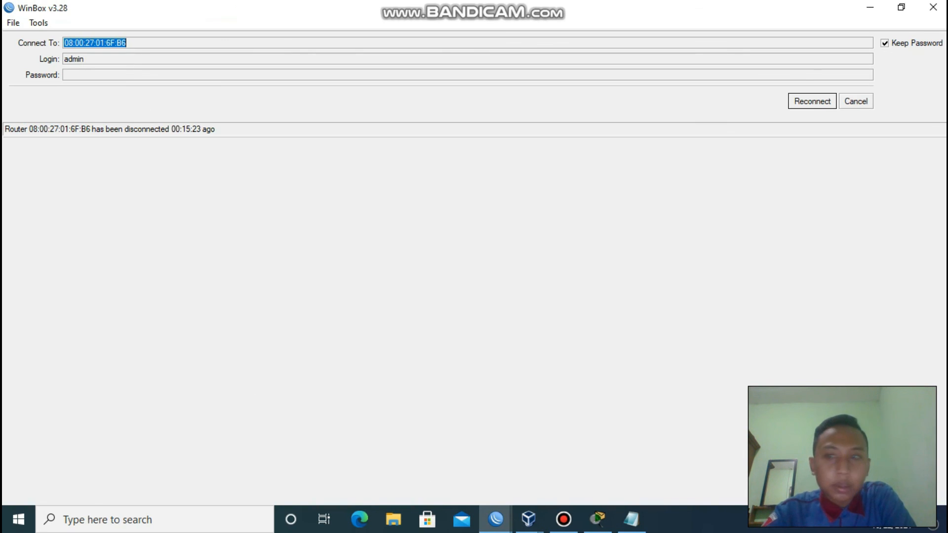
pyautogui.click(857, 105)
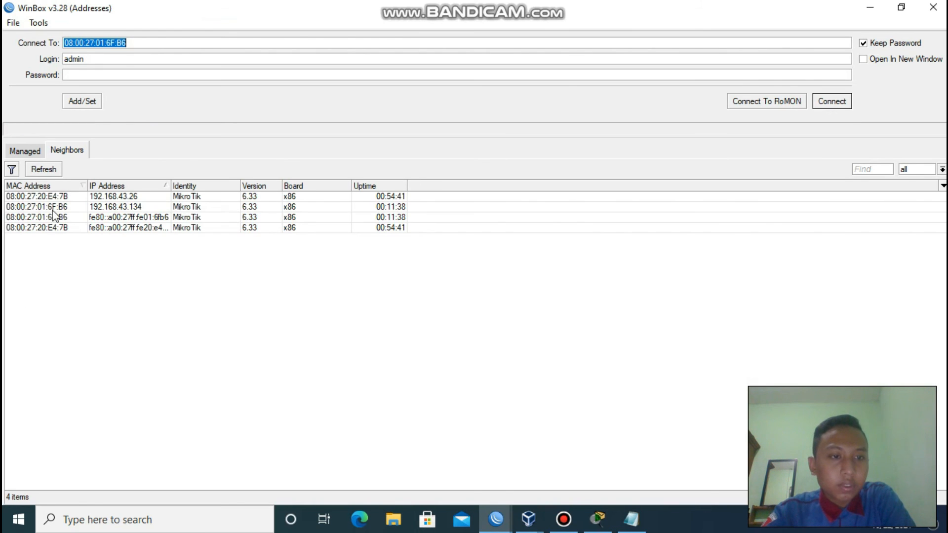
pyautogui.click(52, 218)
pyautogui.click(48, 207)
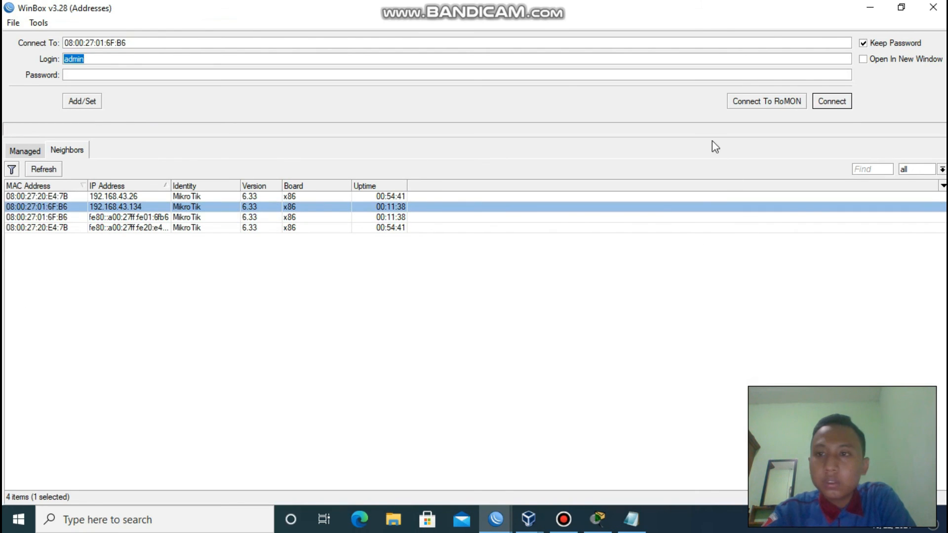
pyautogui.click(832, 102)
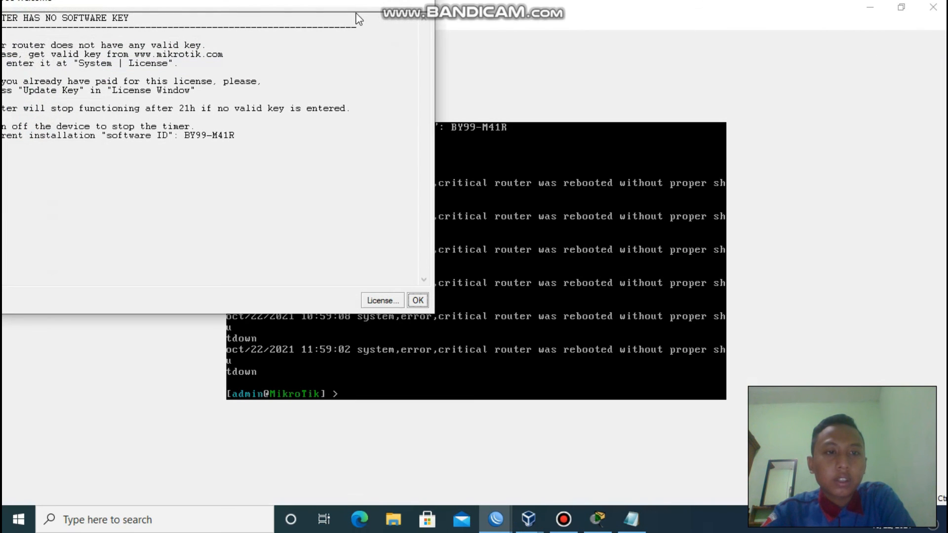
pyautogui.click(418, 300)
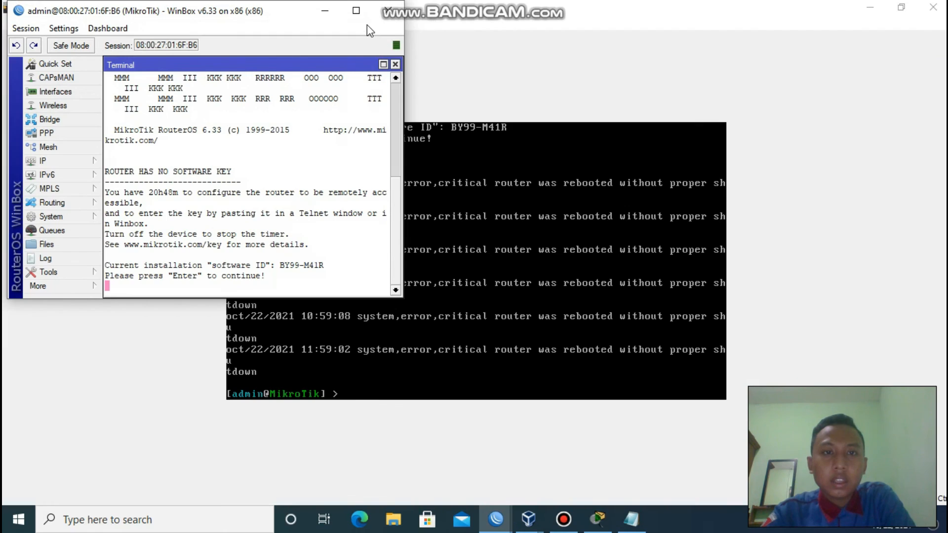
pyautogui.click(364, 9)
pyautogui.click(390, 59)
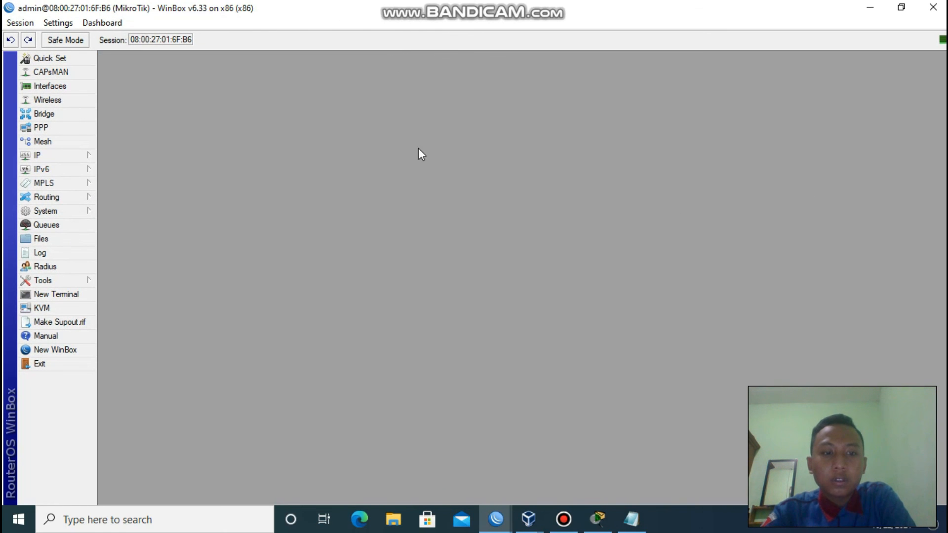
# Verify the home VPN server properties target host 172.16.0.1, then return to the WinBox session.
pyautogui.moveTo(529, 519)
pyautogui.click(725, 466)
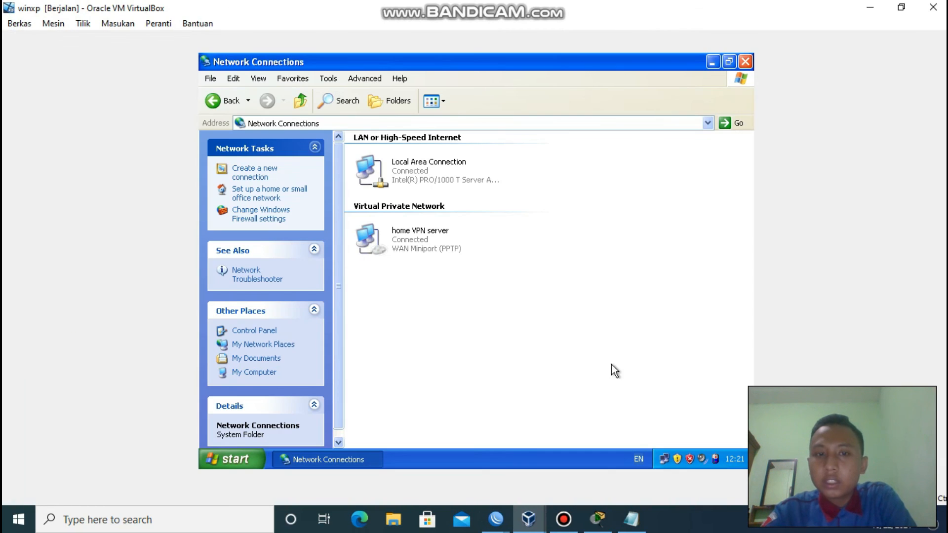
pyautogui.doubleClick(436, 236)
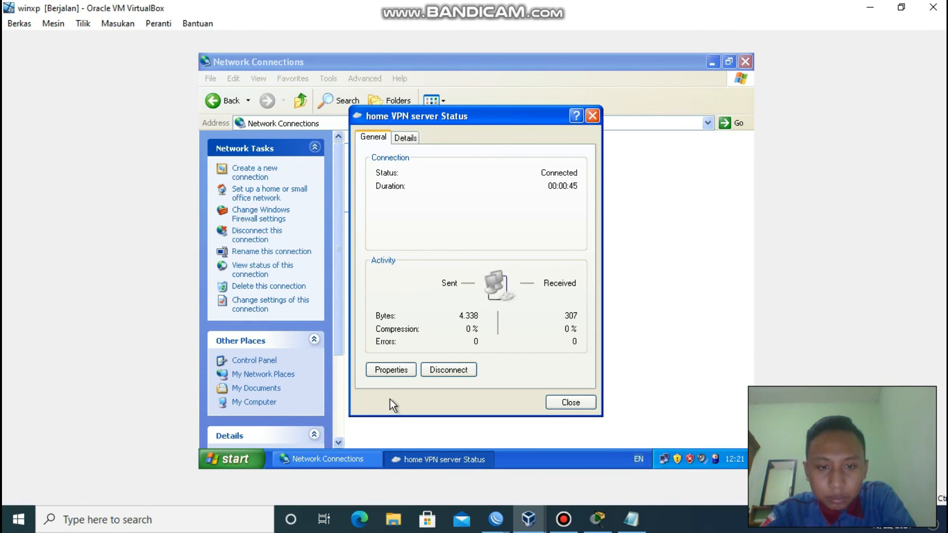
pyautogui.click(390, 370)
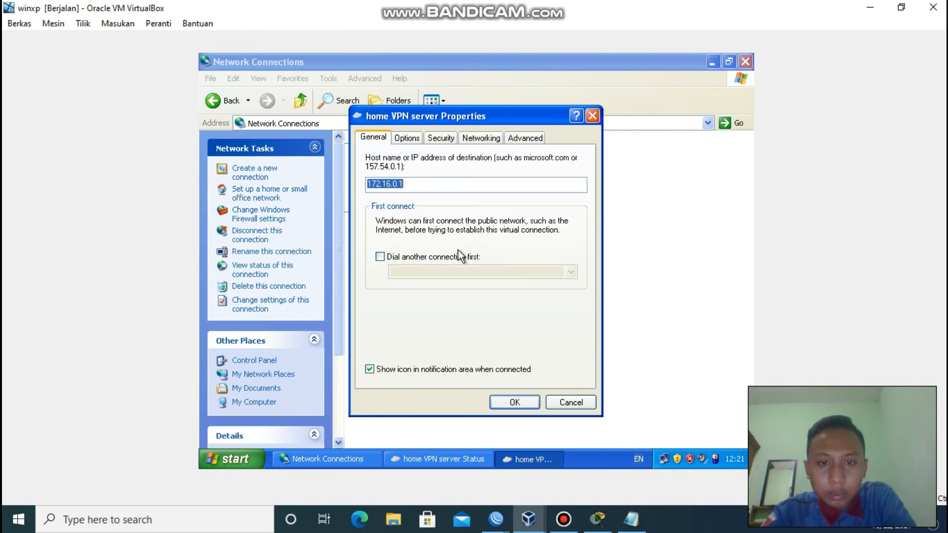
pyautogui.click(418, 186)
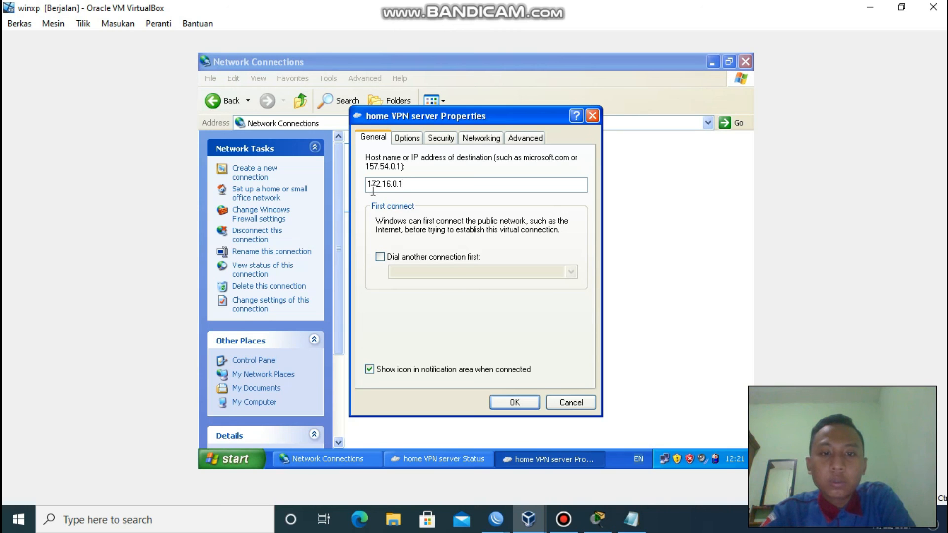
pyautogui.click(495, 520)
pyautogui.click(571, 464)
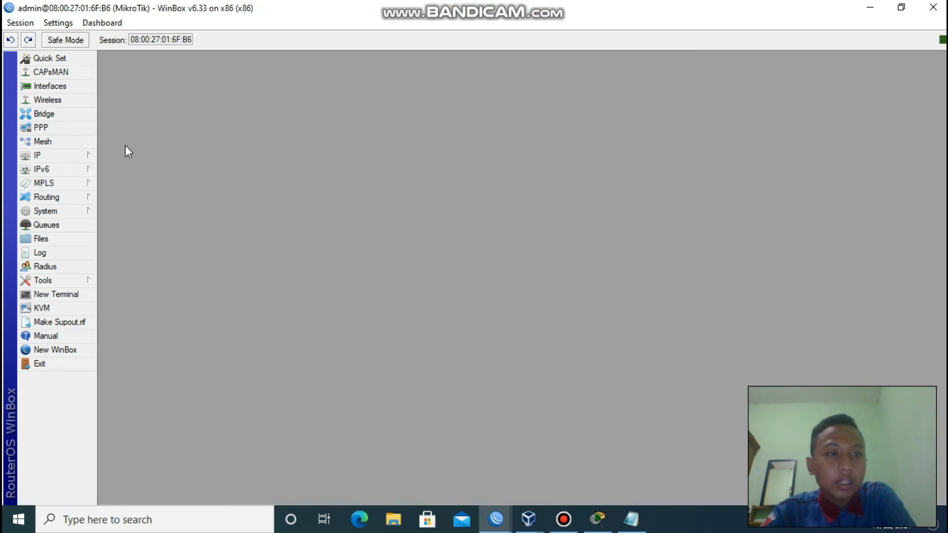
# Open the router's 172.16.0.1/24 address entry on ether3 from IP > Addresses.
pyautogui.click(89, 156)
pyautogui.click(131, 184)
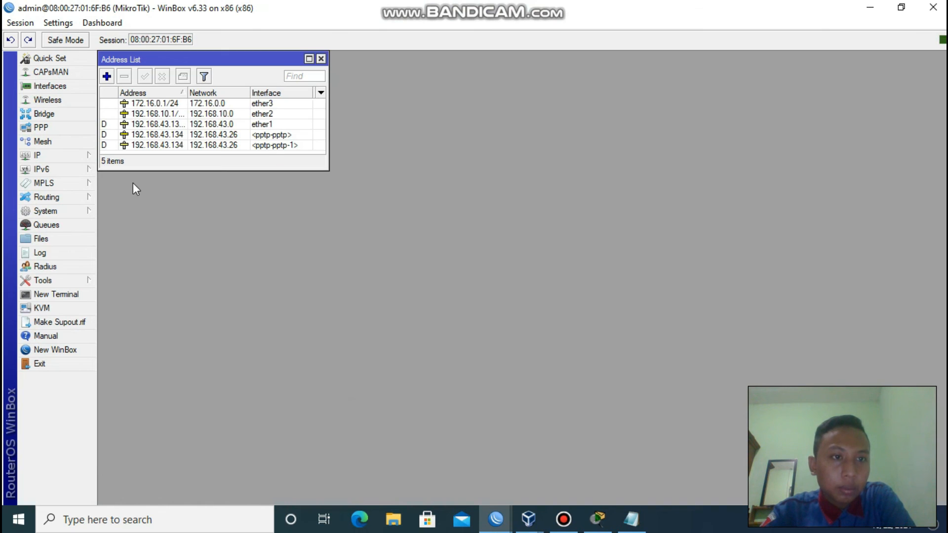
pyautogui.doubleClick(171, 103)
pyautogui.click(232, 106)
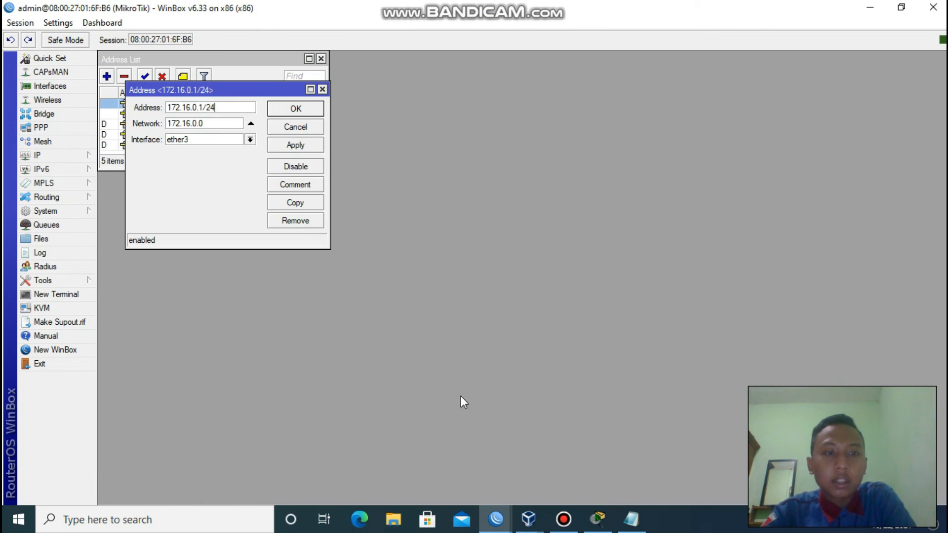
# Cross-check the PPTP-SERVER VM's network adapters in VirtualBox, then return to the winxp VM.
pyautogui.moveTo(528, 518)
pyautogui.click(355, 440)
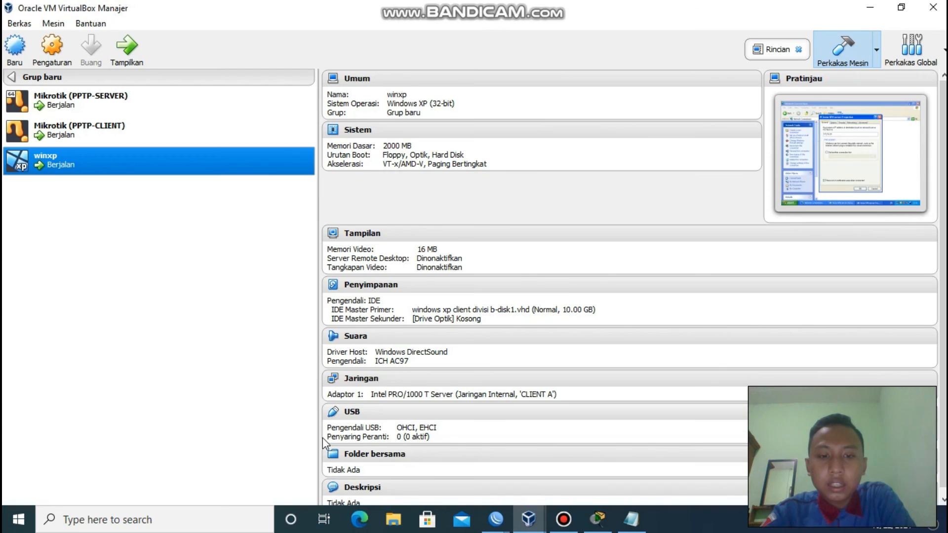
pyautogui.click(65, 96)
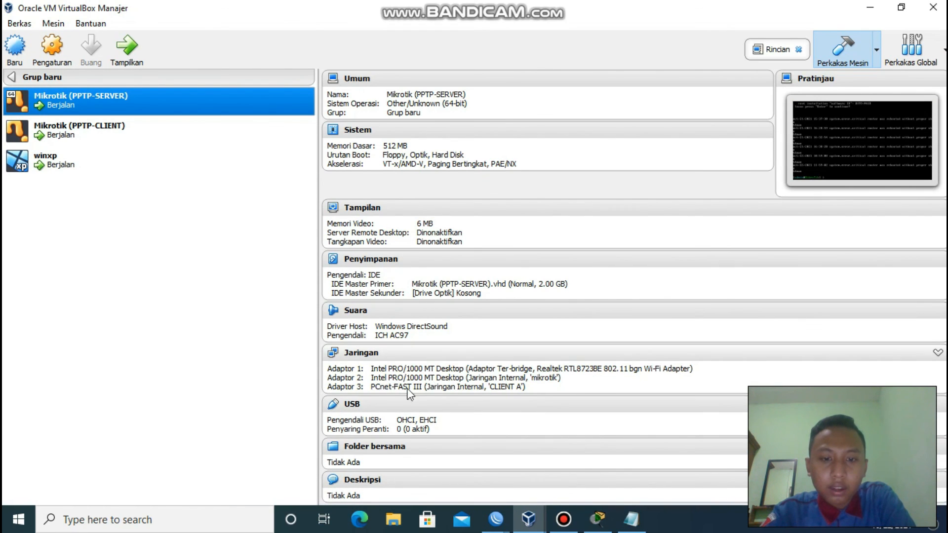
pyautogui.moveTo(495, 519)
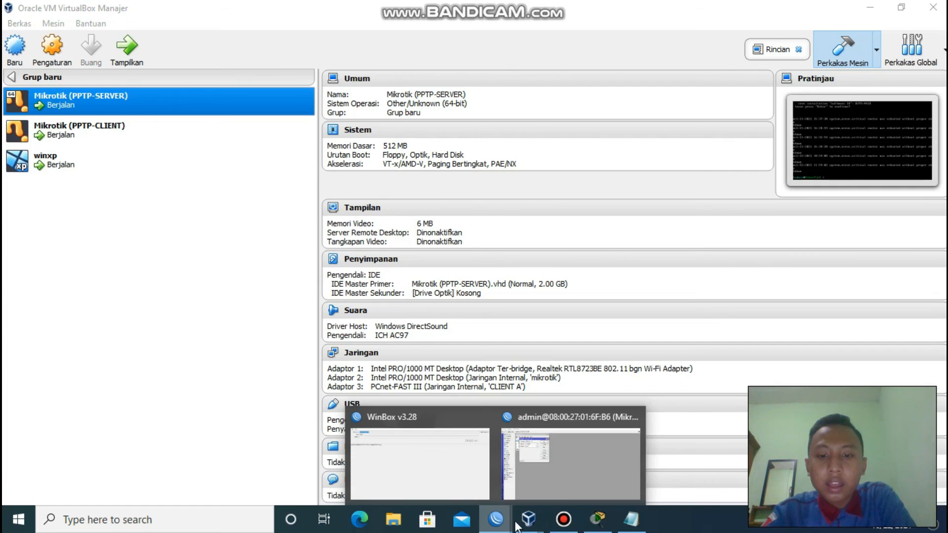
pyautogui.click(534, 487)
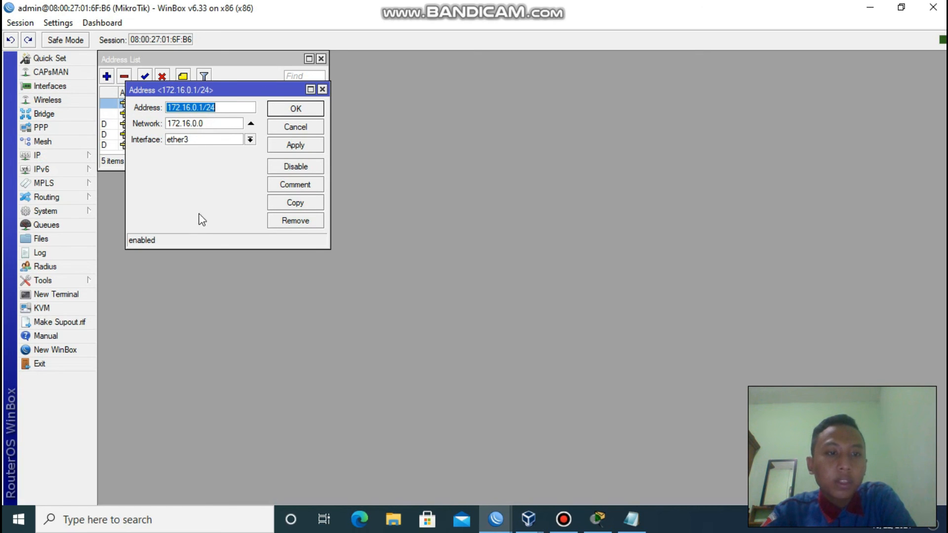
pyautogui.click(243, 108)
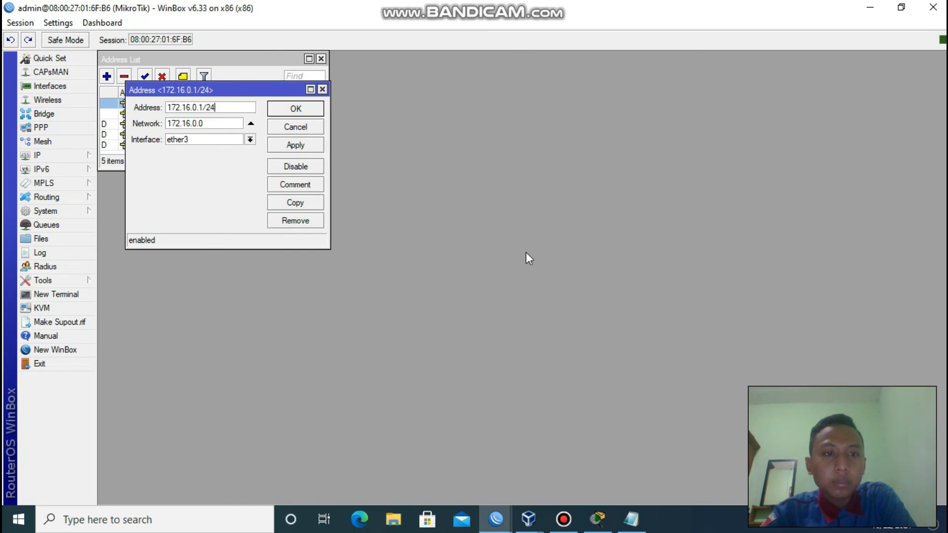
pyautogui.click(532, 521)
pyautogui.click(725, 462)
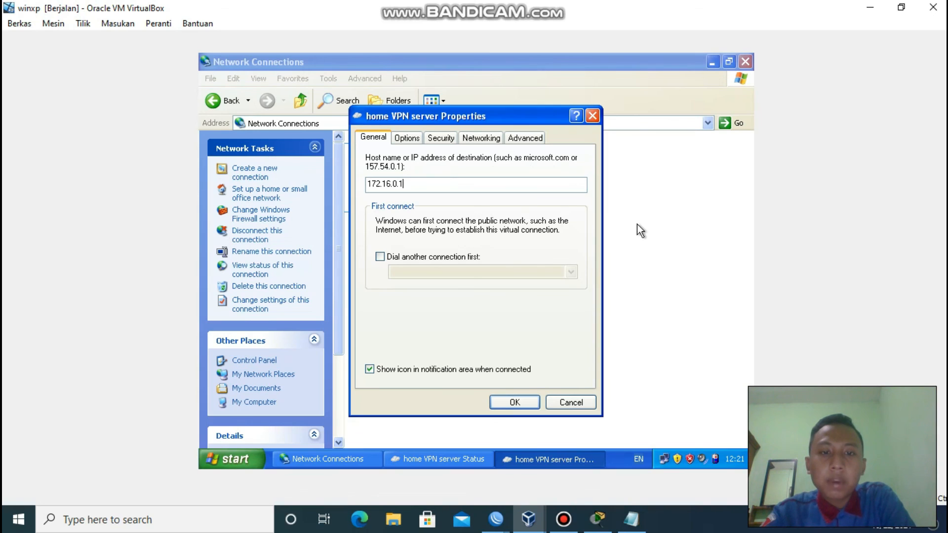
# Save the VPN properties and view status details: PPTP, server 192.168.43.134, client 192.168.43.26.
pyautogui.click(495, 404)
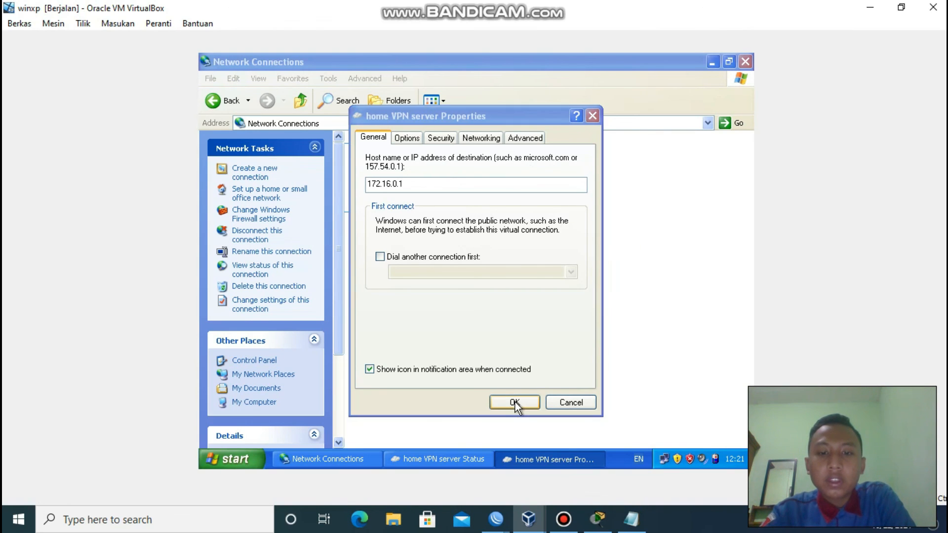
pyautogui.click(638, 228)
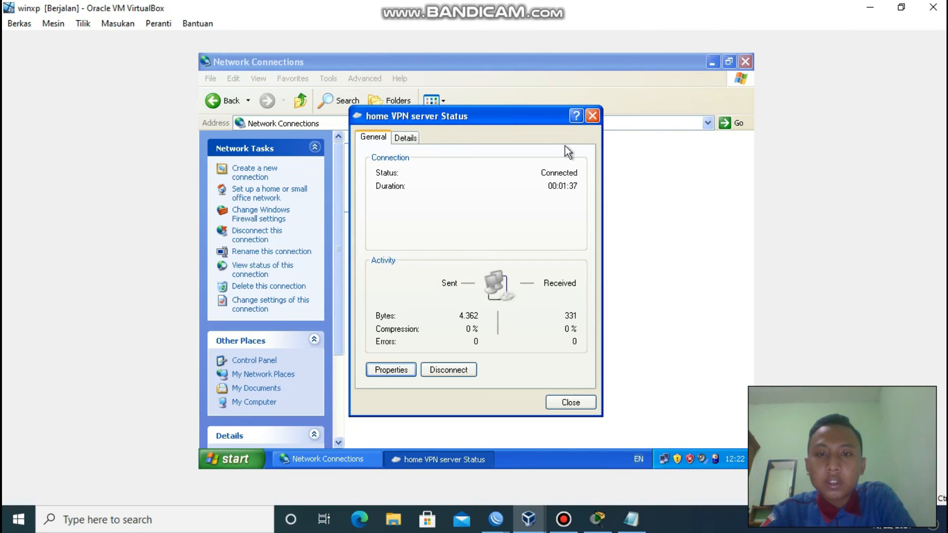
pyautogui.click(414, 141)
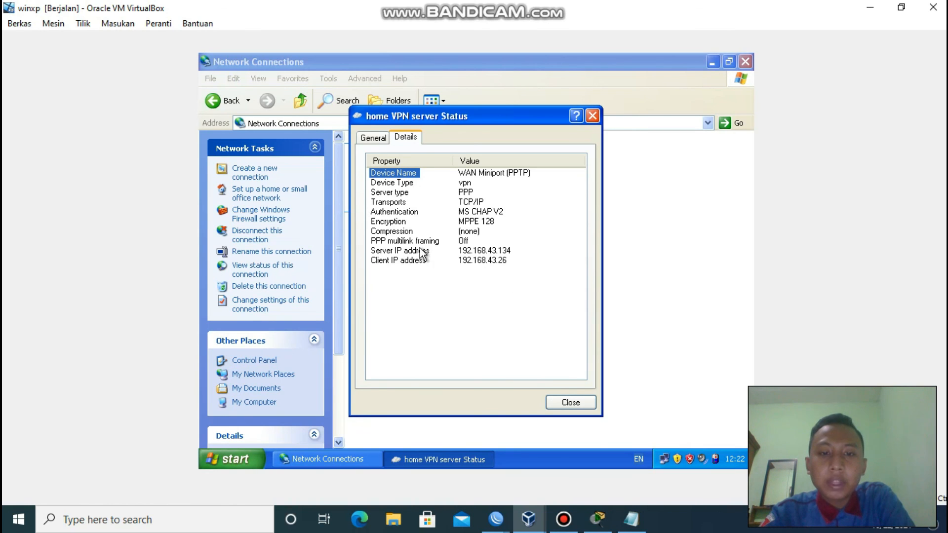
pyautogui.click(496, 519)
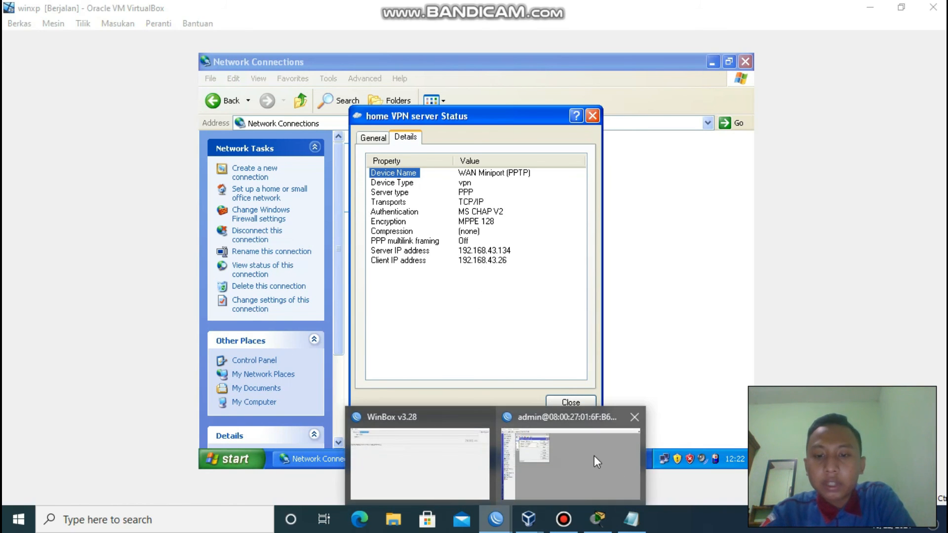
pyautogui.click(595, 462)
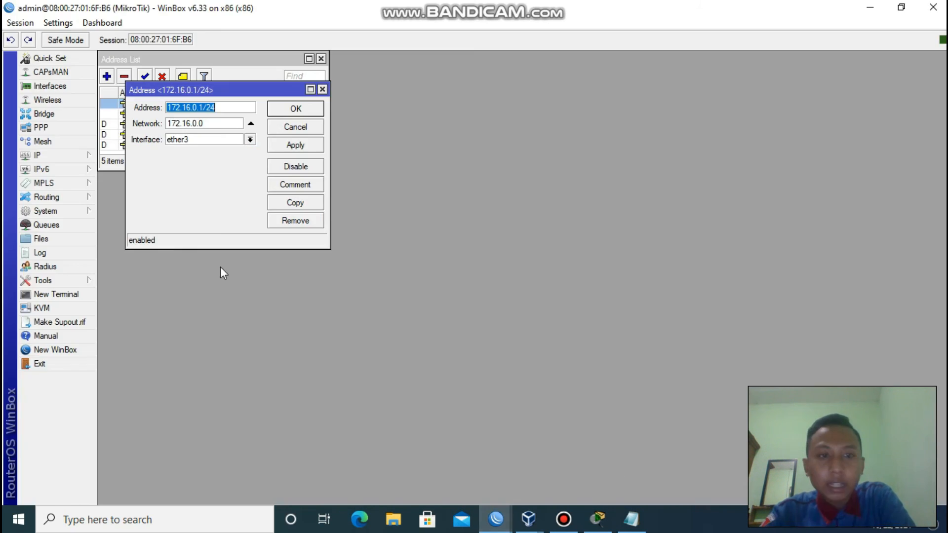
# Inspect the two active MPPE128 pptp connections from 192.168.10.2 and 172.16.0.2 in PPP Active Connections.
pyautogui.click(49, 129)
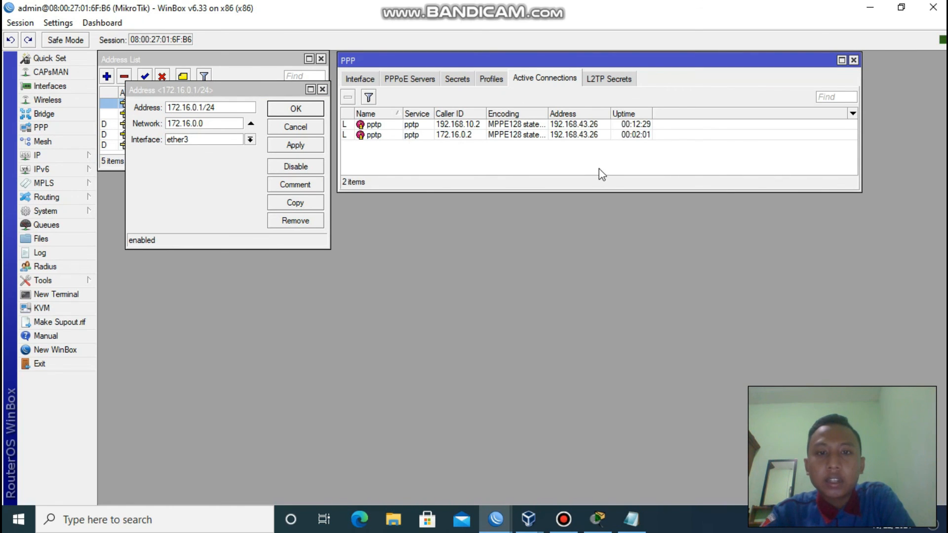
pyautogui.doubleClick(450, 134)
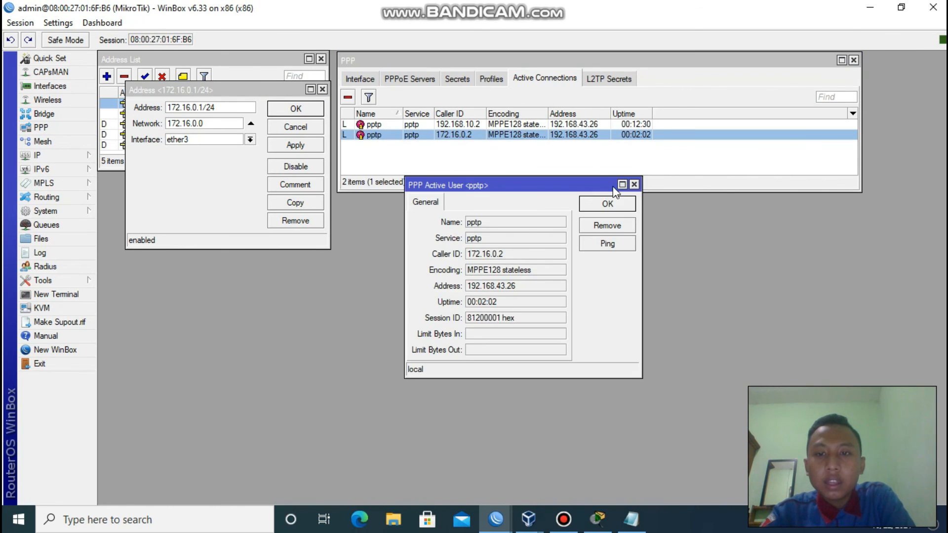
pyautogui.click(634, 184)
pyautogui.doubleClick(456, 124)
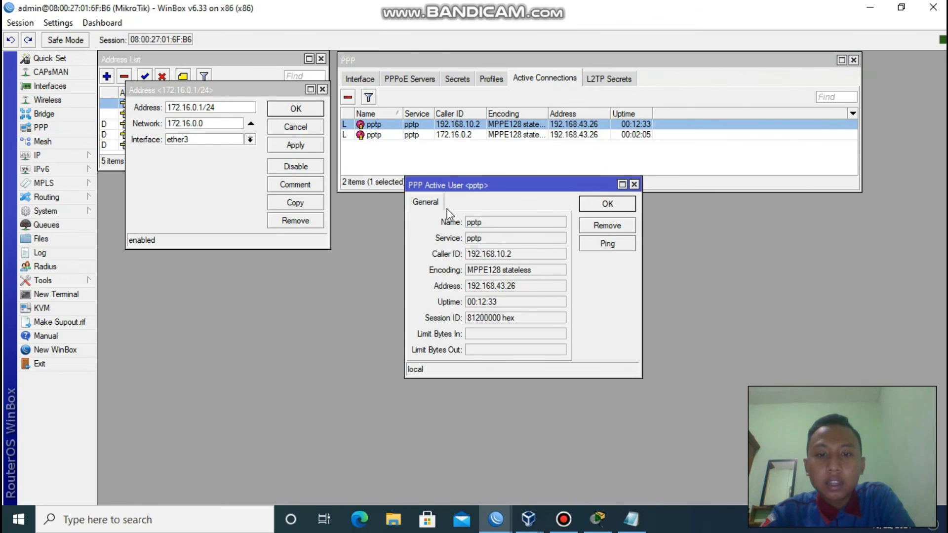
pyautogui.click(635, 184)
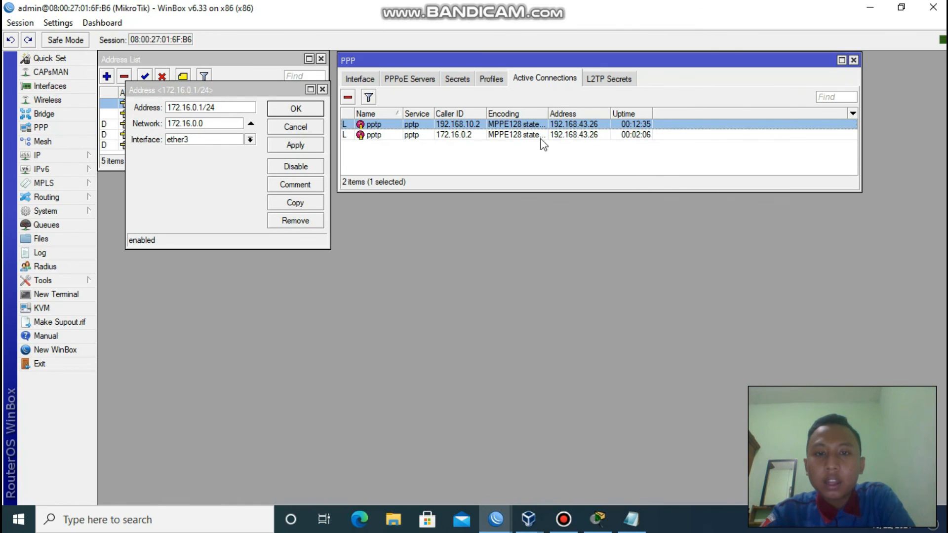
pyautogui.press('Down')
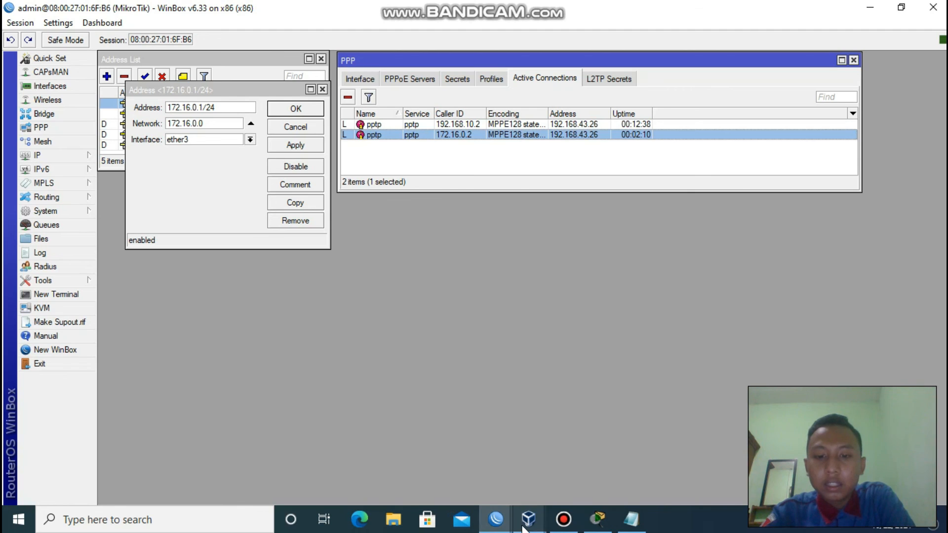
# Compare the router's active PPP connections with the Windows XP VM and the PPTP-CLIENT router's console addresses.
pyautogui.moveTo(528, 520)
pyautogui.click(706, 445)
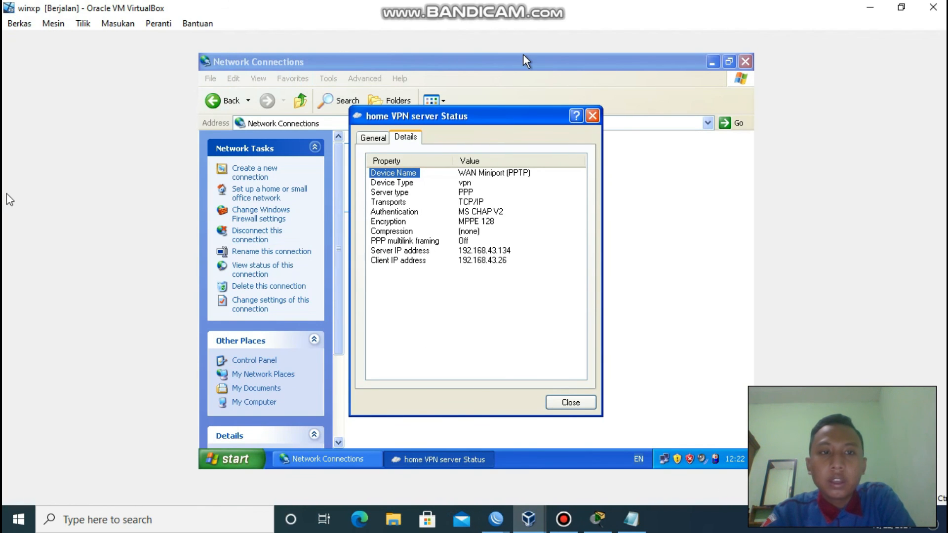
pyautogui.moveTo(496, 522)
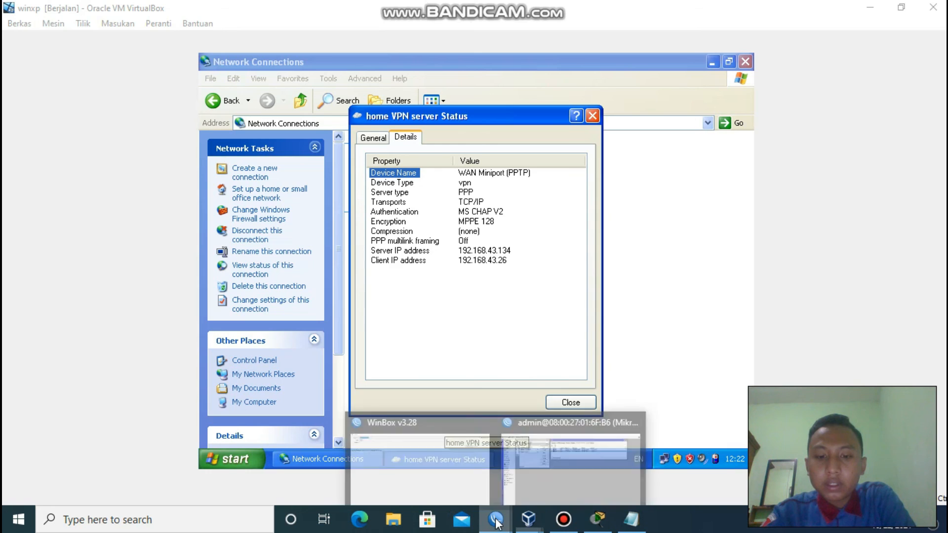
pyautogui.click(572, 467)
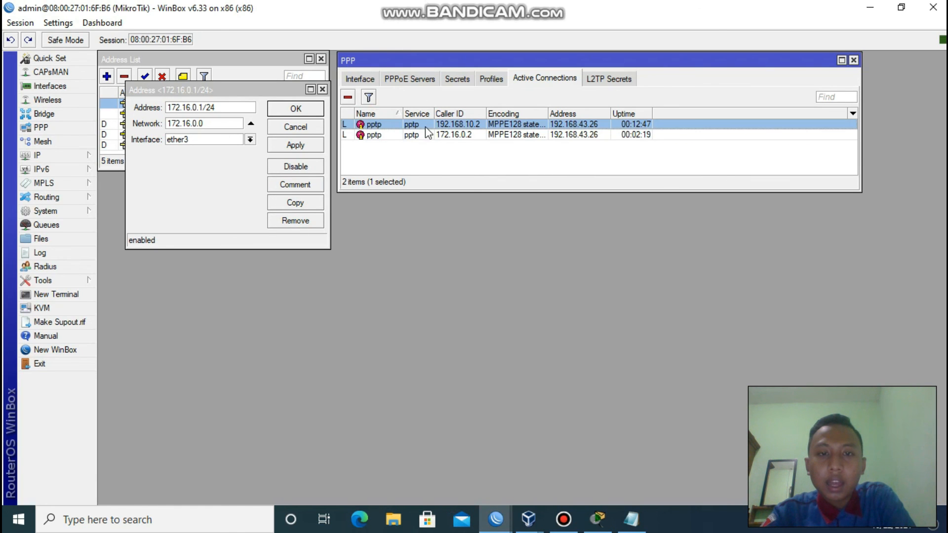
pyautogui.moveTo(528, 519)
pyautogui.click(623, 454)
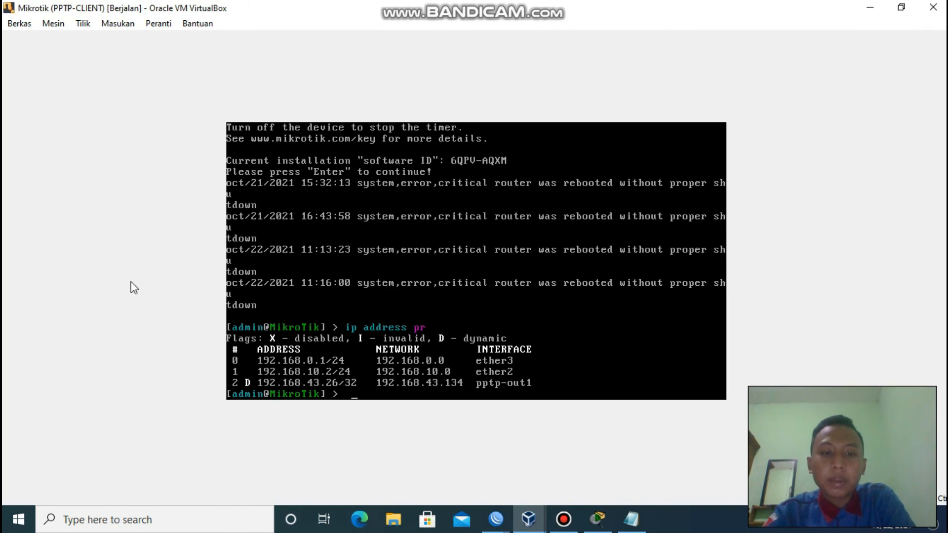
pyautogui.moveTo(495, 521)
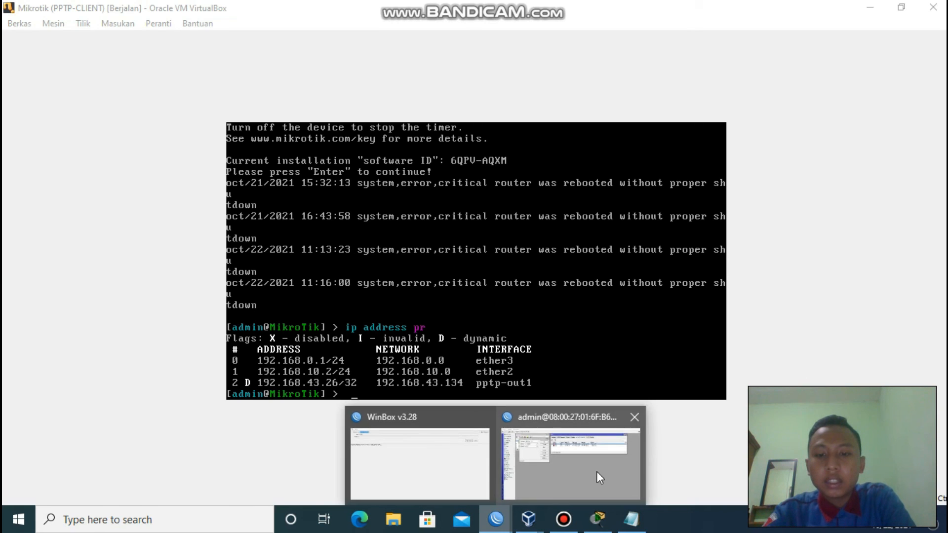
pyautogui.click(596, 472)
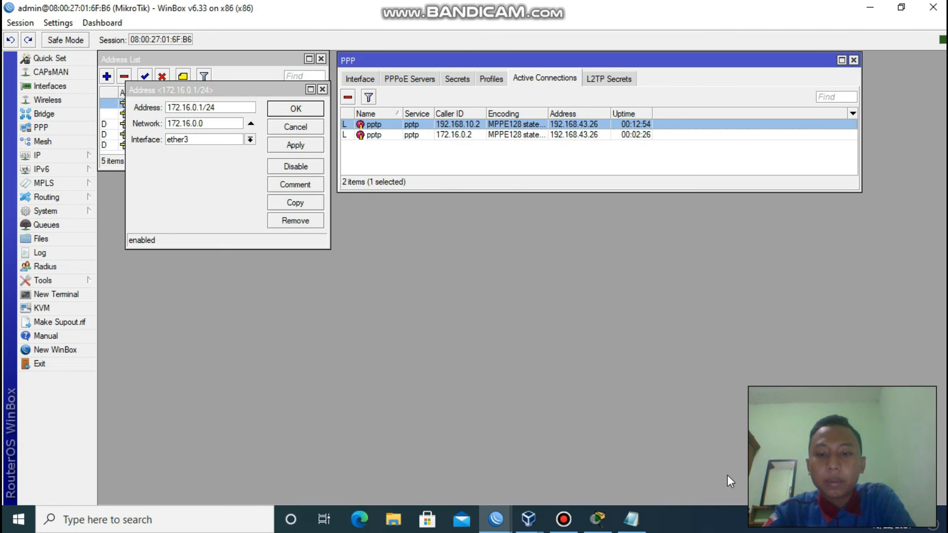
# In Windows XP, close the VPN status dialog, leaving home VPN server shown as Connected.
pyautogui.moveTo(529, 517)
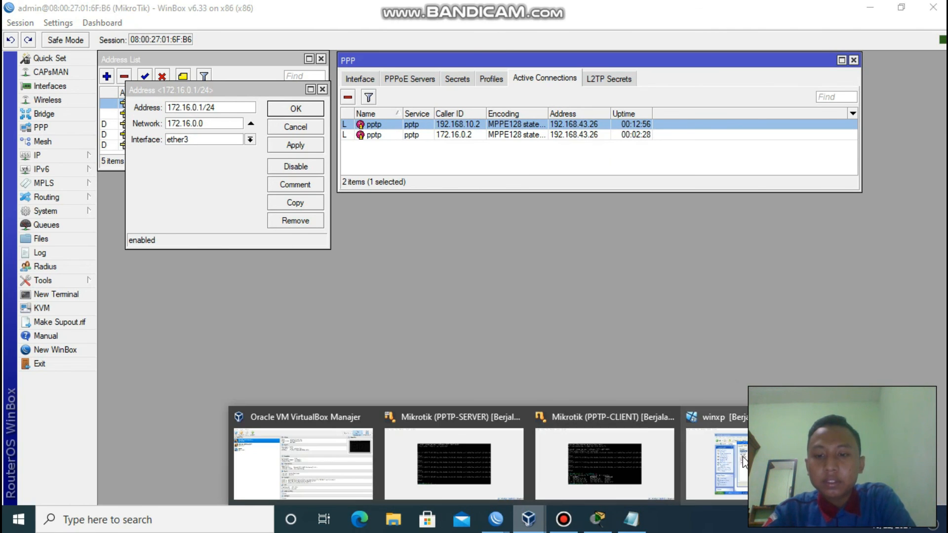
pyautogui.click(706, 465)
pyautogui.click(594, 117)
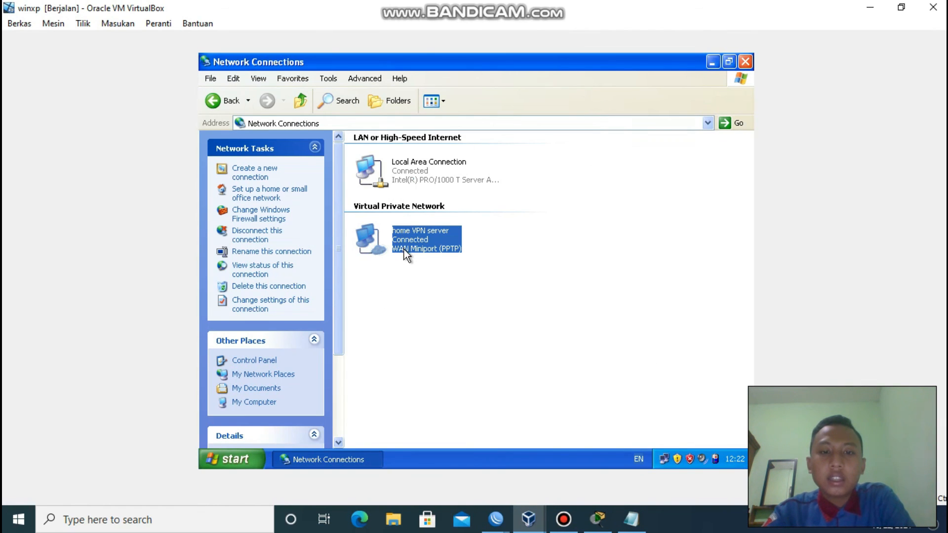
pyautogui.click(424, 286)
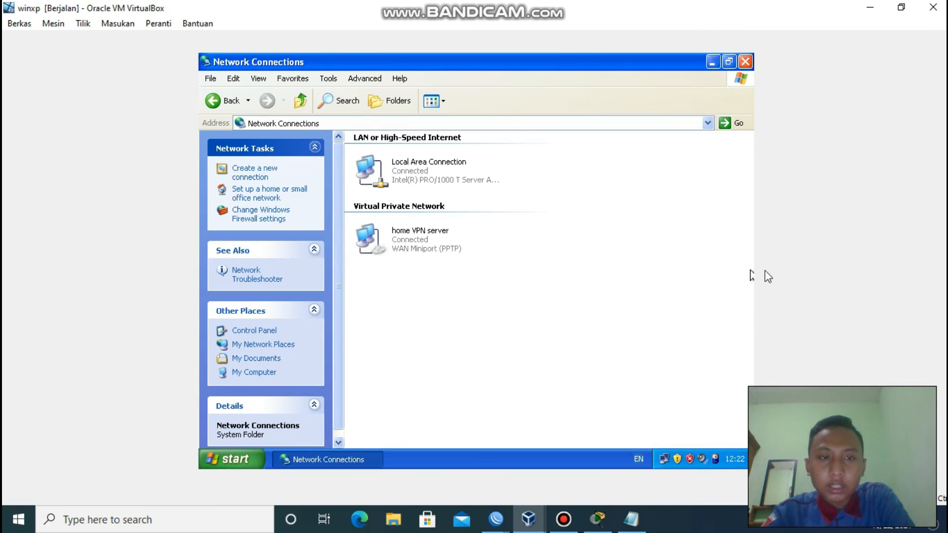